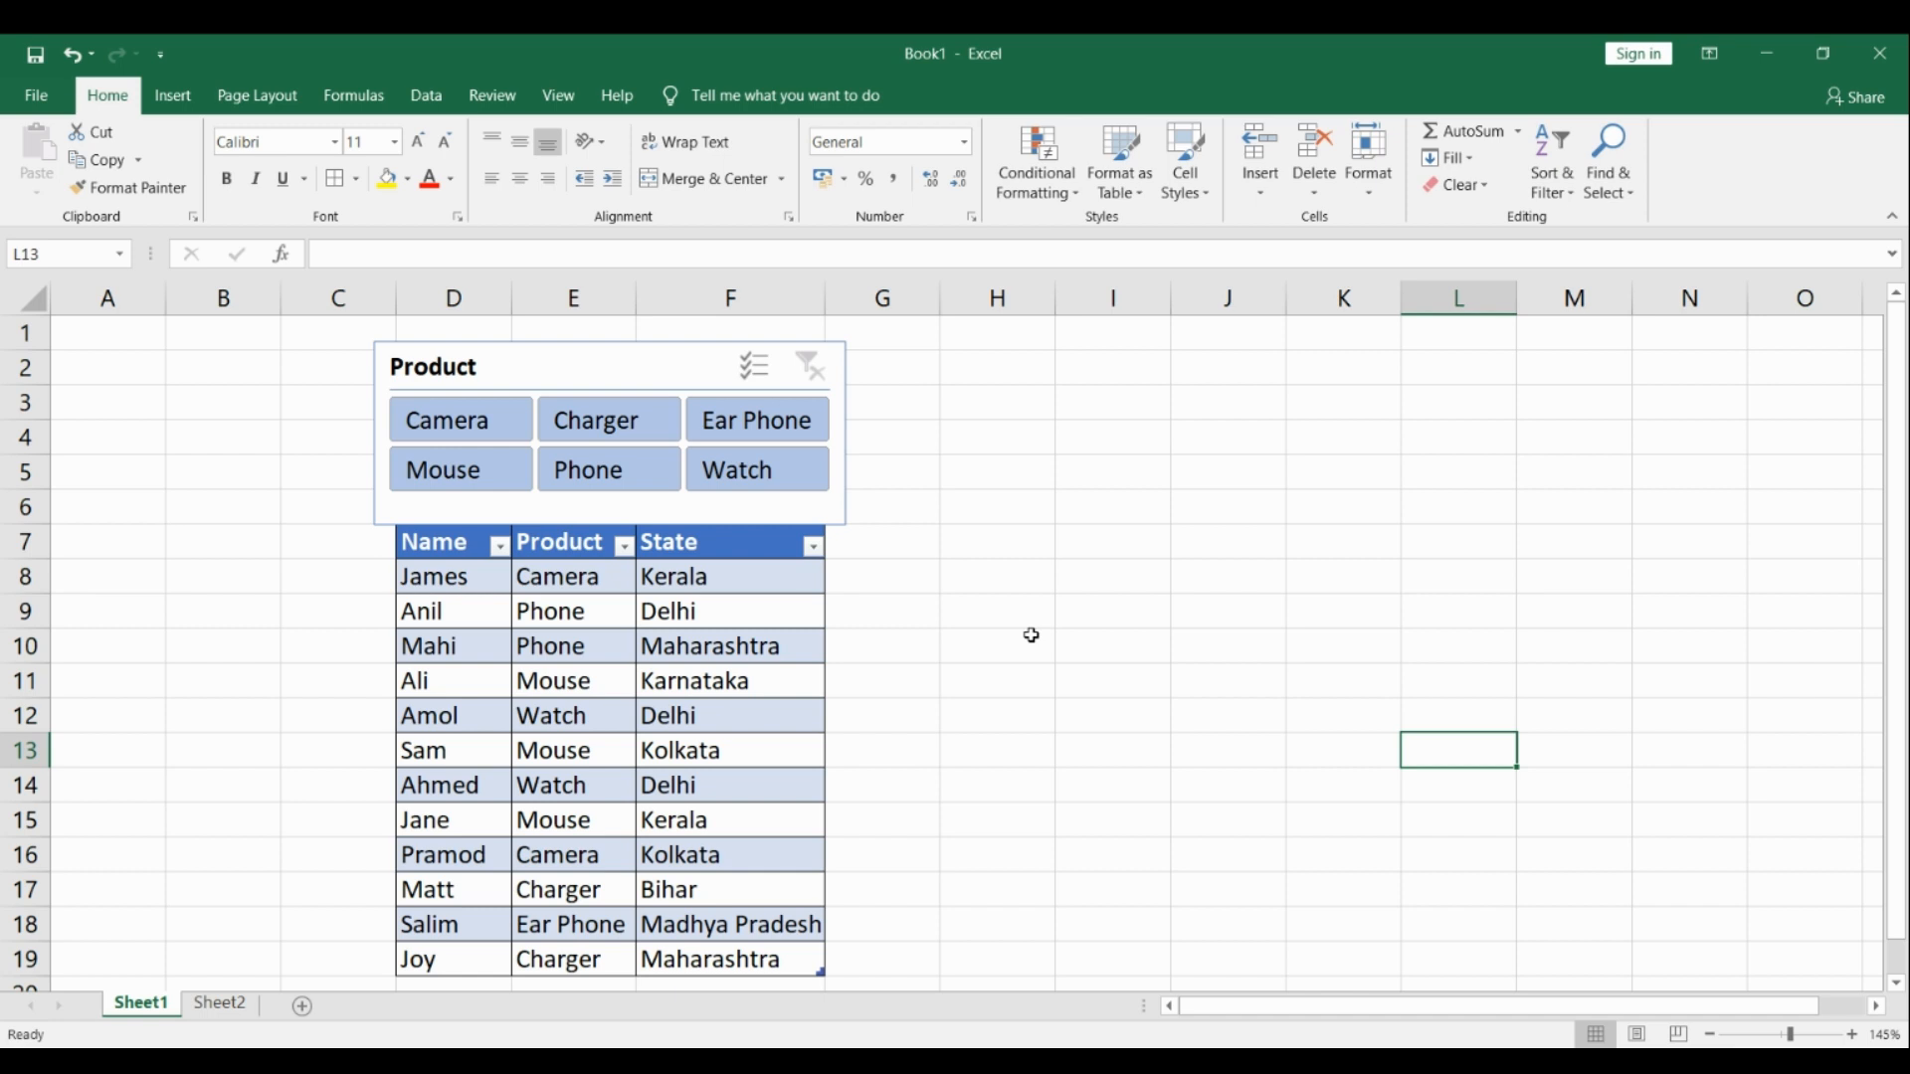
Examine the Sheet1 table's Name, Product and State columns and the Product slicer above it.
{"action": "left_click", "coordinate": [438, 549]}
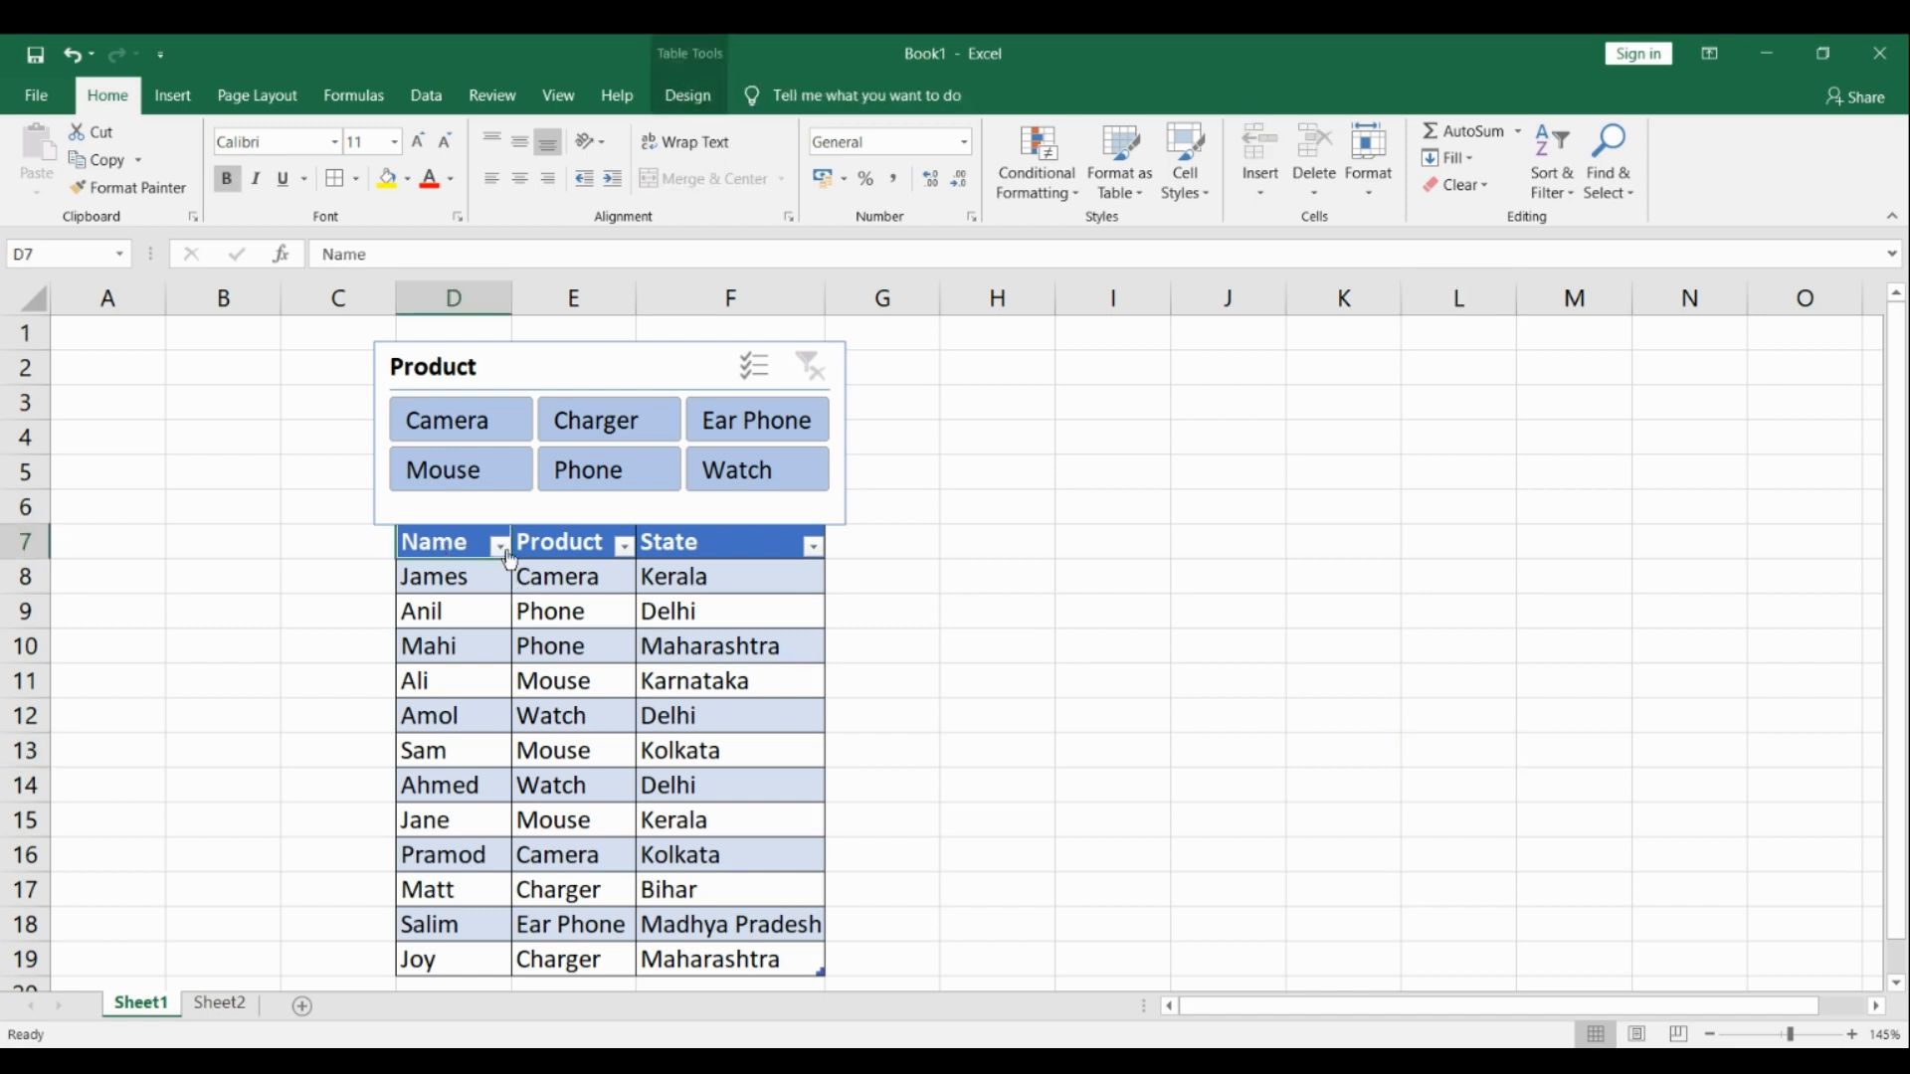
{"action": "left_click", "coordinate": [570, 547]}
{"action": "left_click", "coordinate": [701, 549]}
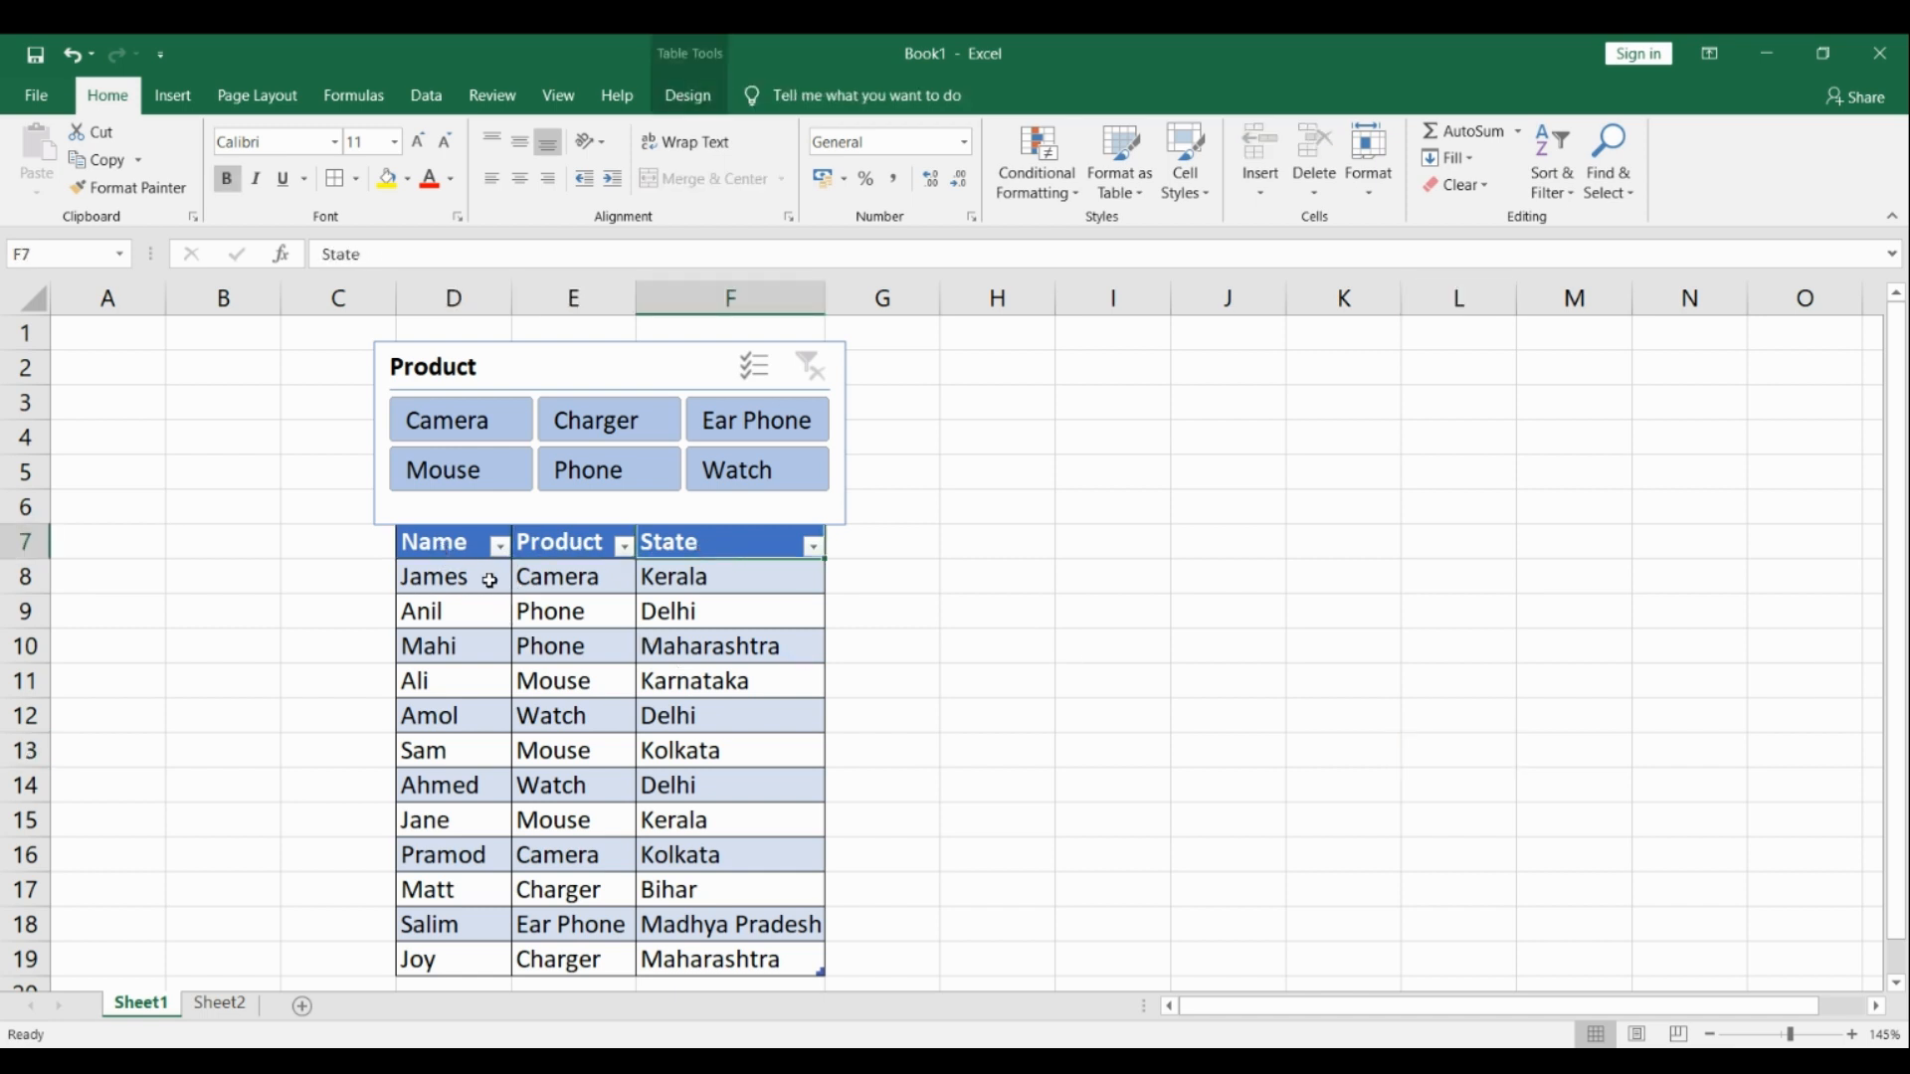
{"action": "left_click_drag", "start_coordinate": [442, 581], "coordinate": [450, 673]}
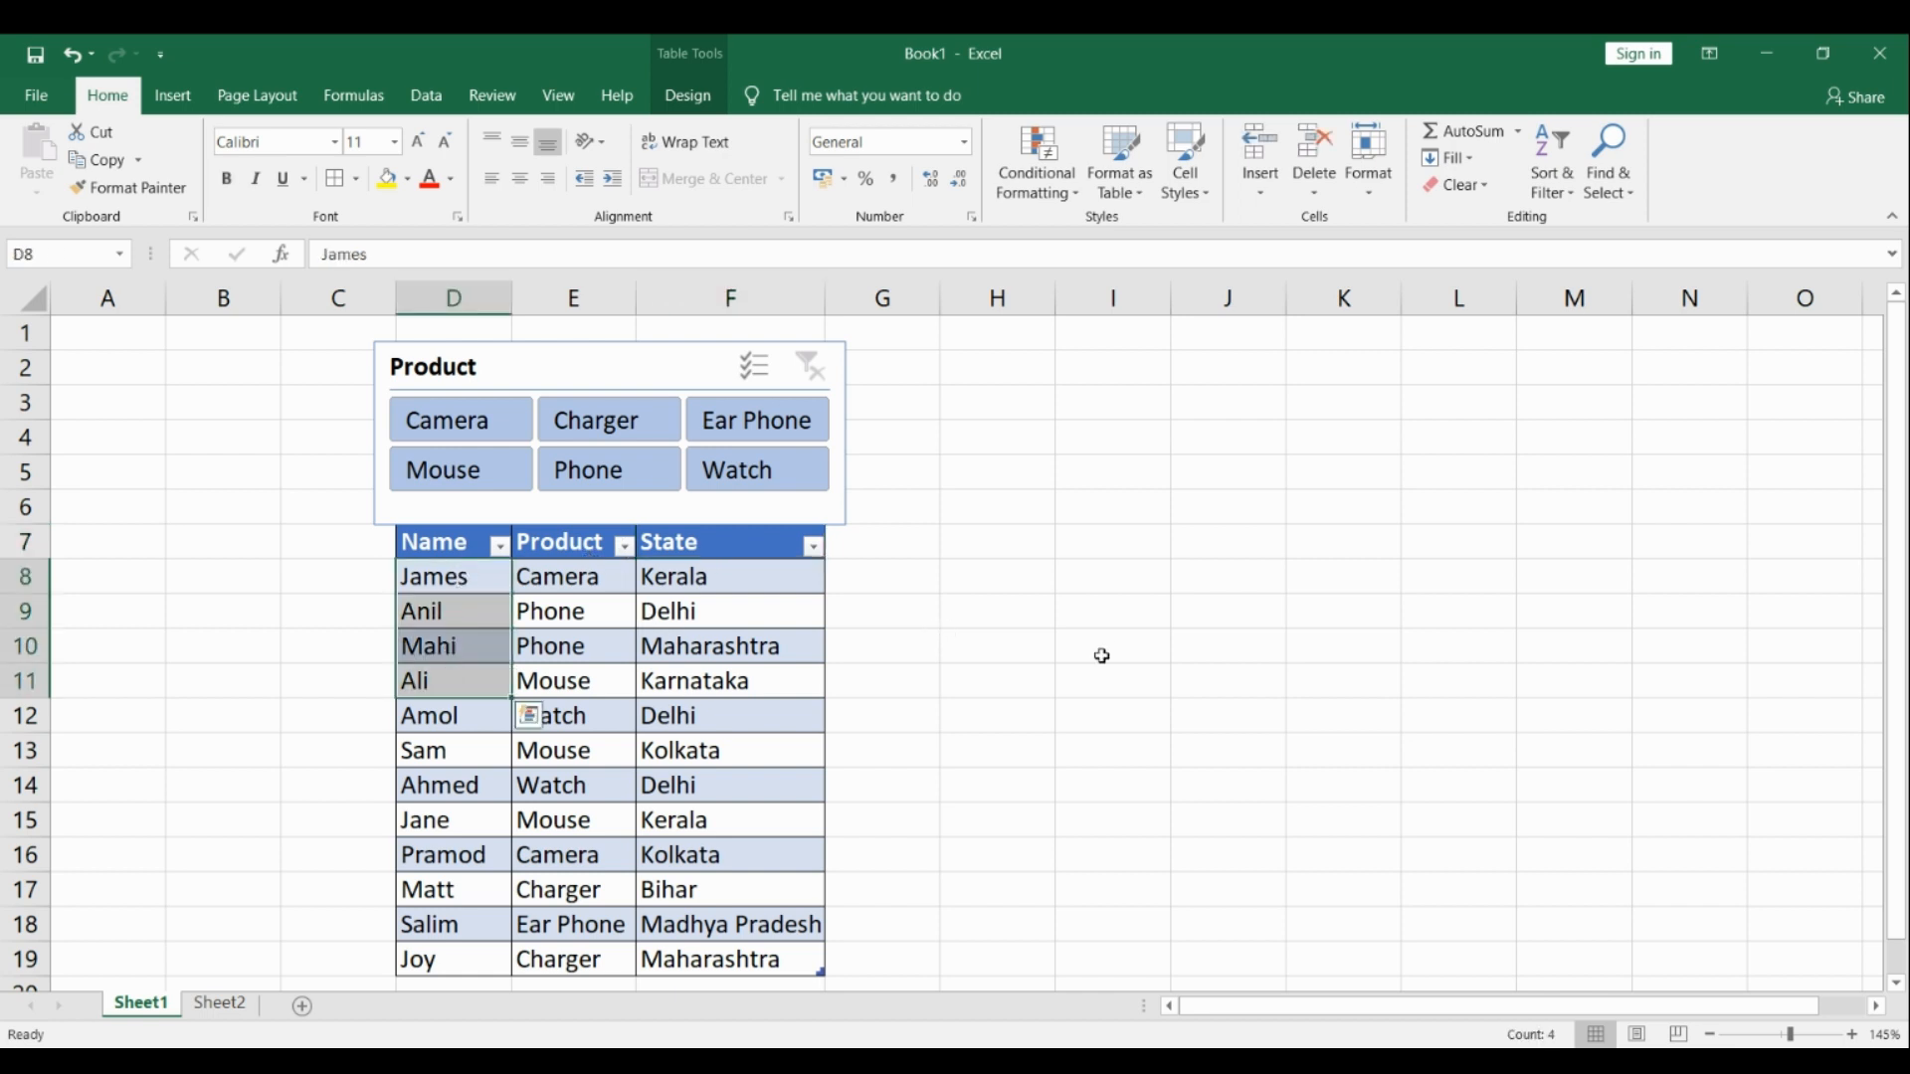
{"action": "left_click", "coordinate": [489, 376]}
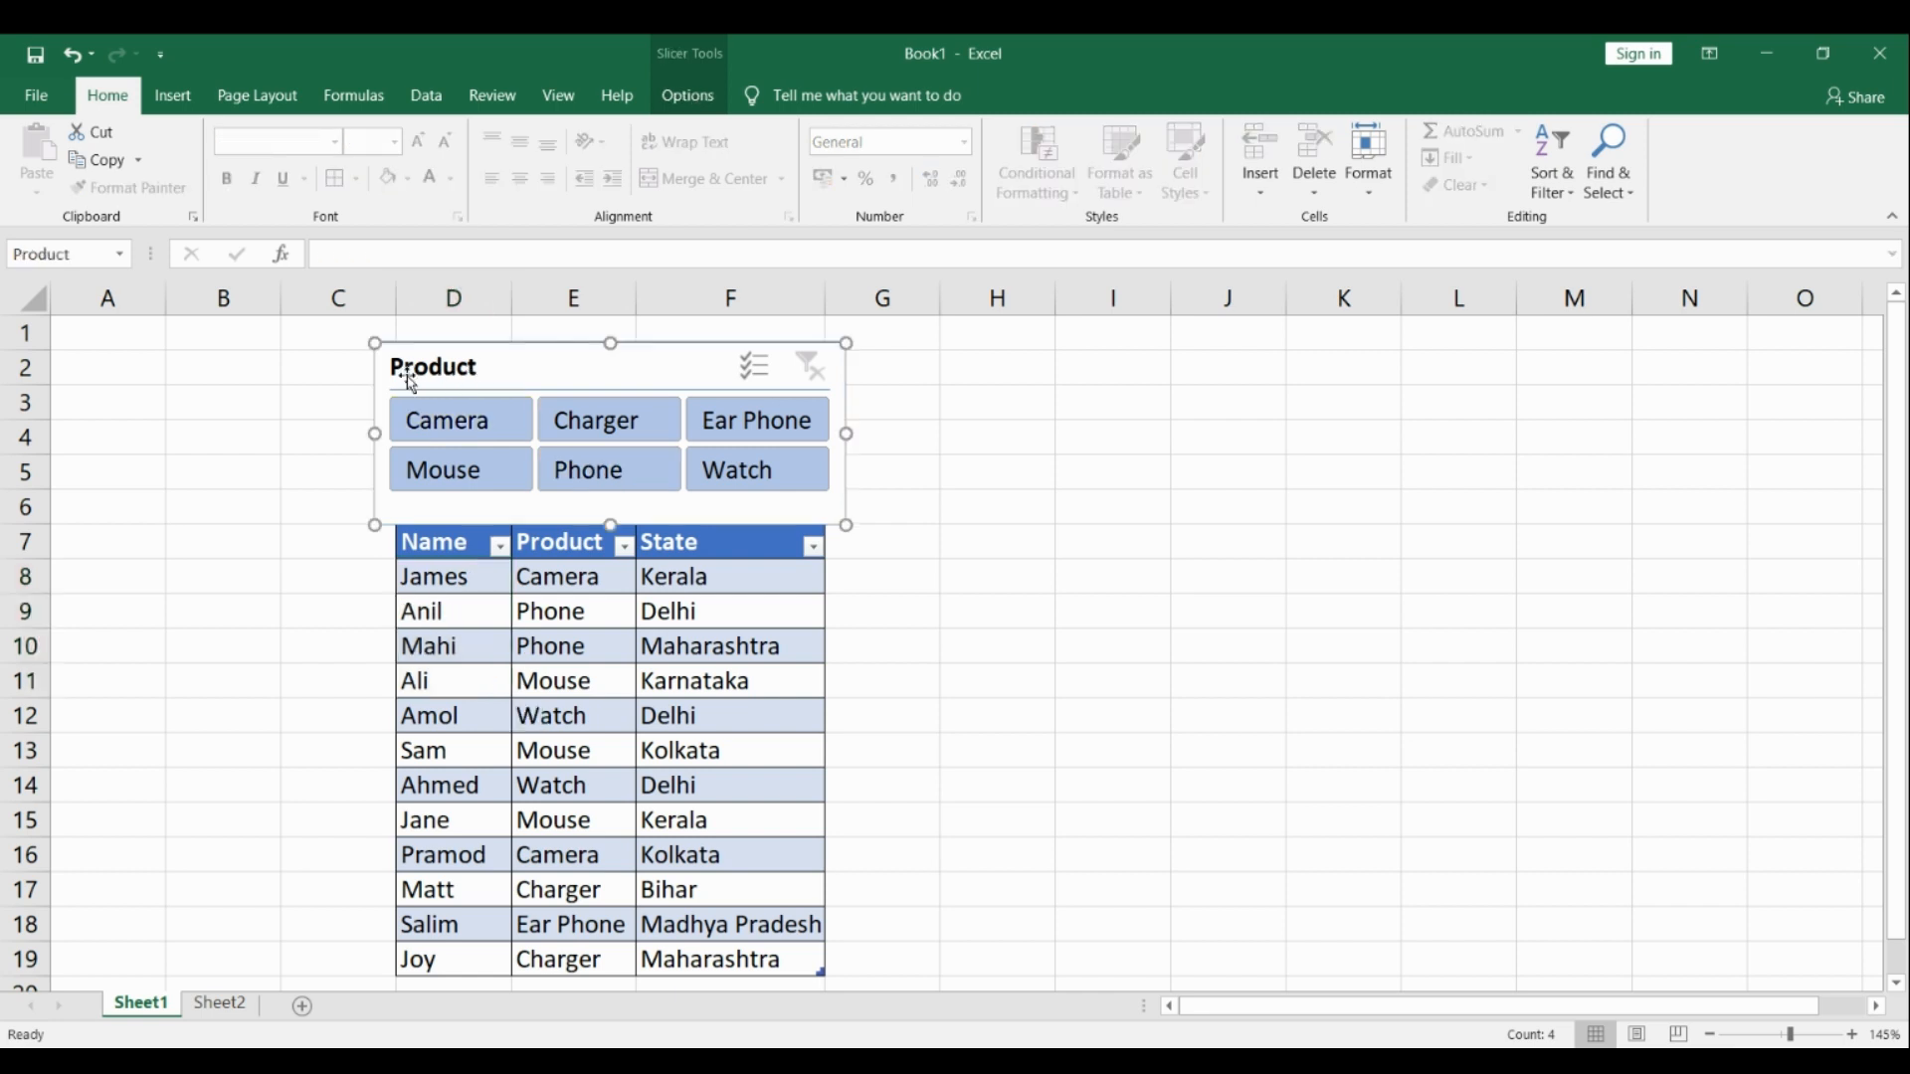
{"action": "left_click", "coordinate": [1003, 444]}
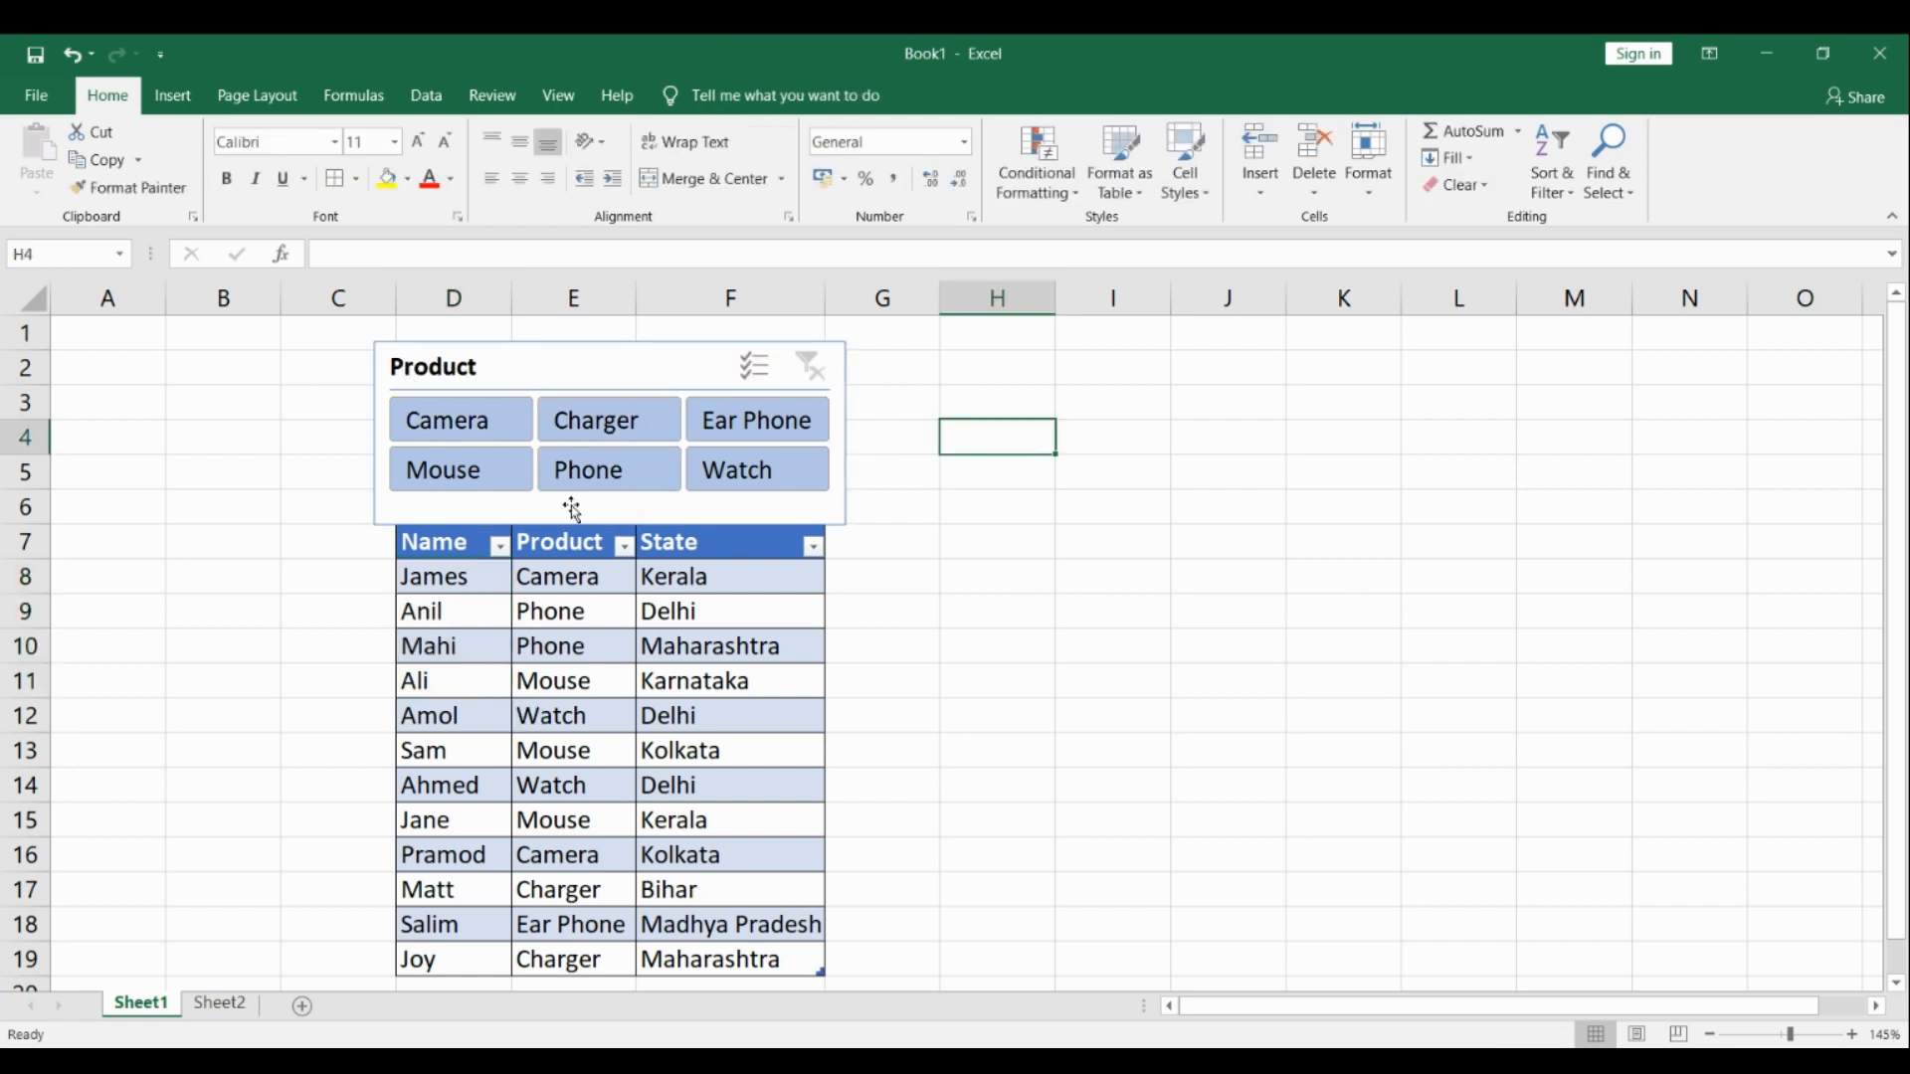
{"action": "left_click", "coordinate": [1036, 533]}
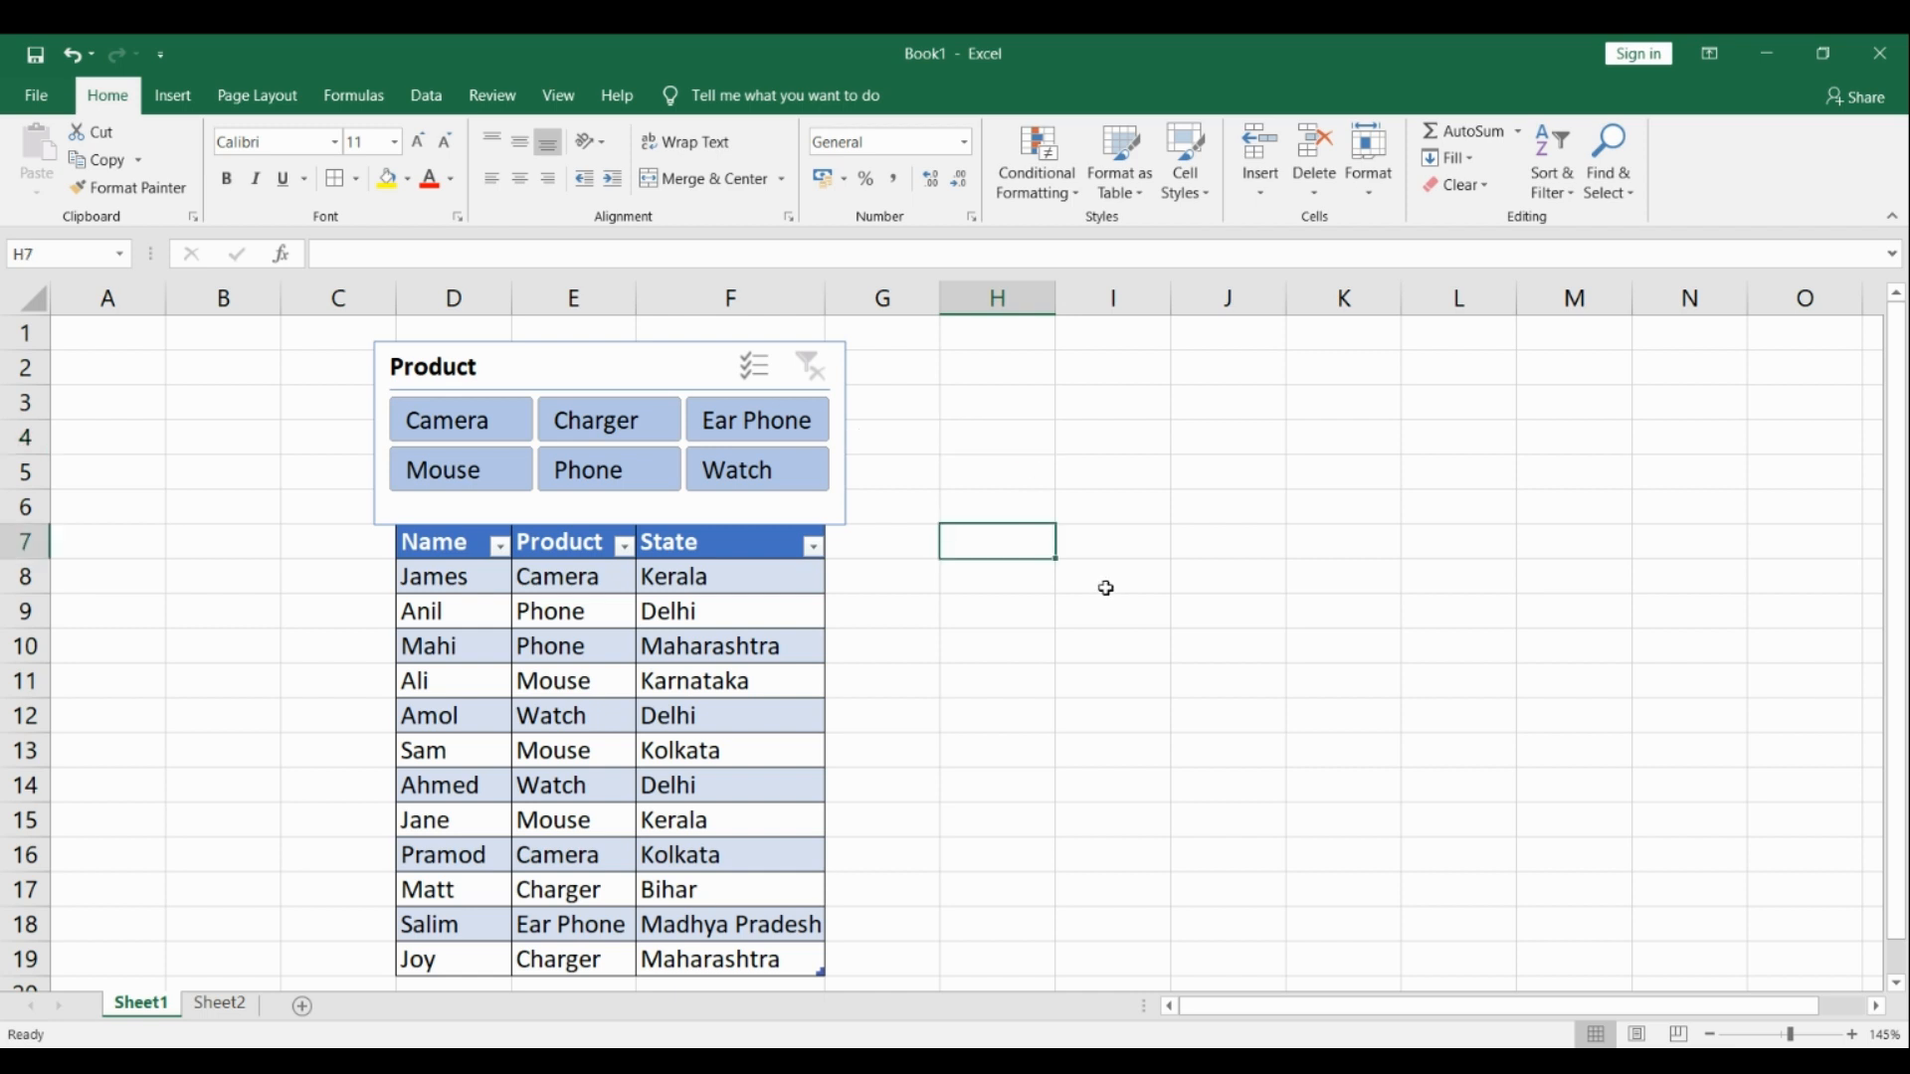
Filter the Sheet1 table with the Product slicer by Camera, Charger, Ear Phone and finally Mouse, one at a time.
{"action": "left_click", "coordinate": [461, 434]}
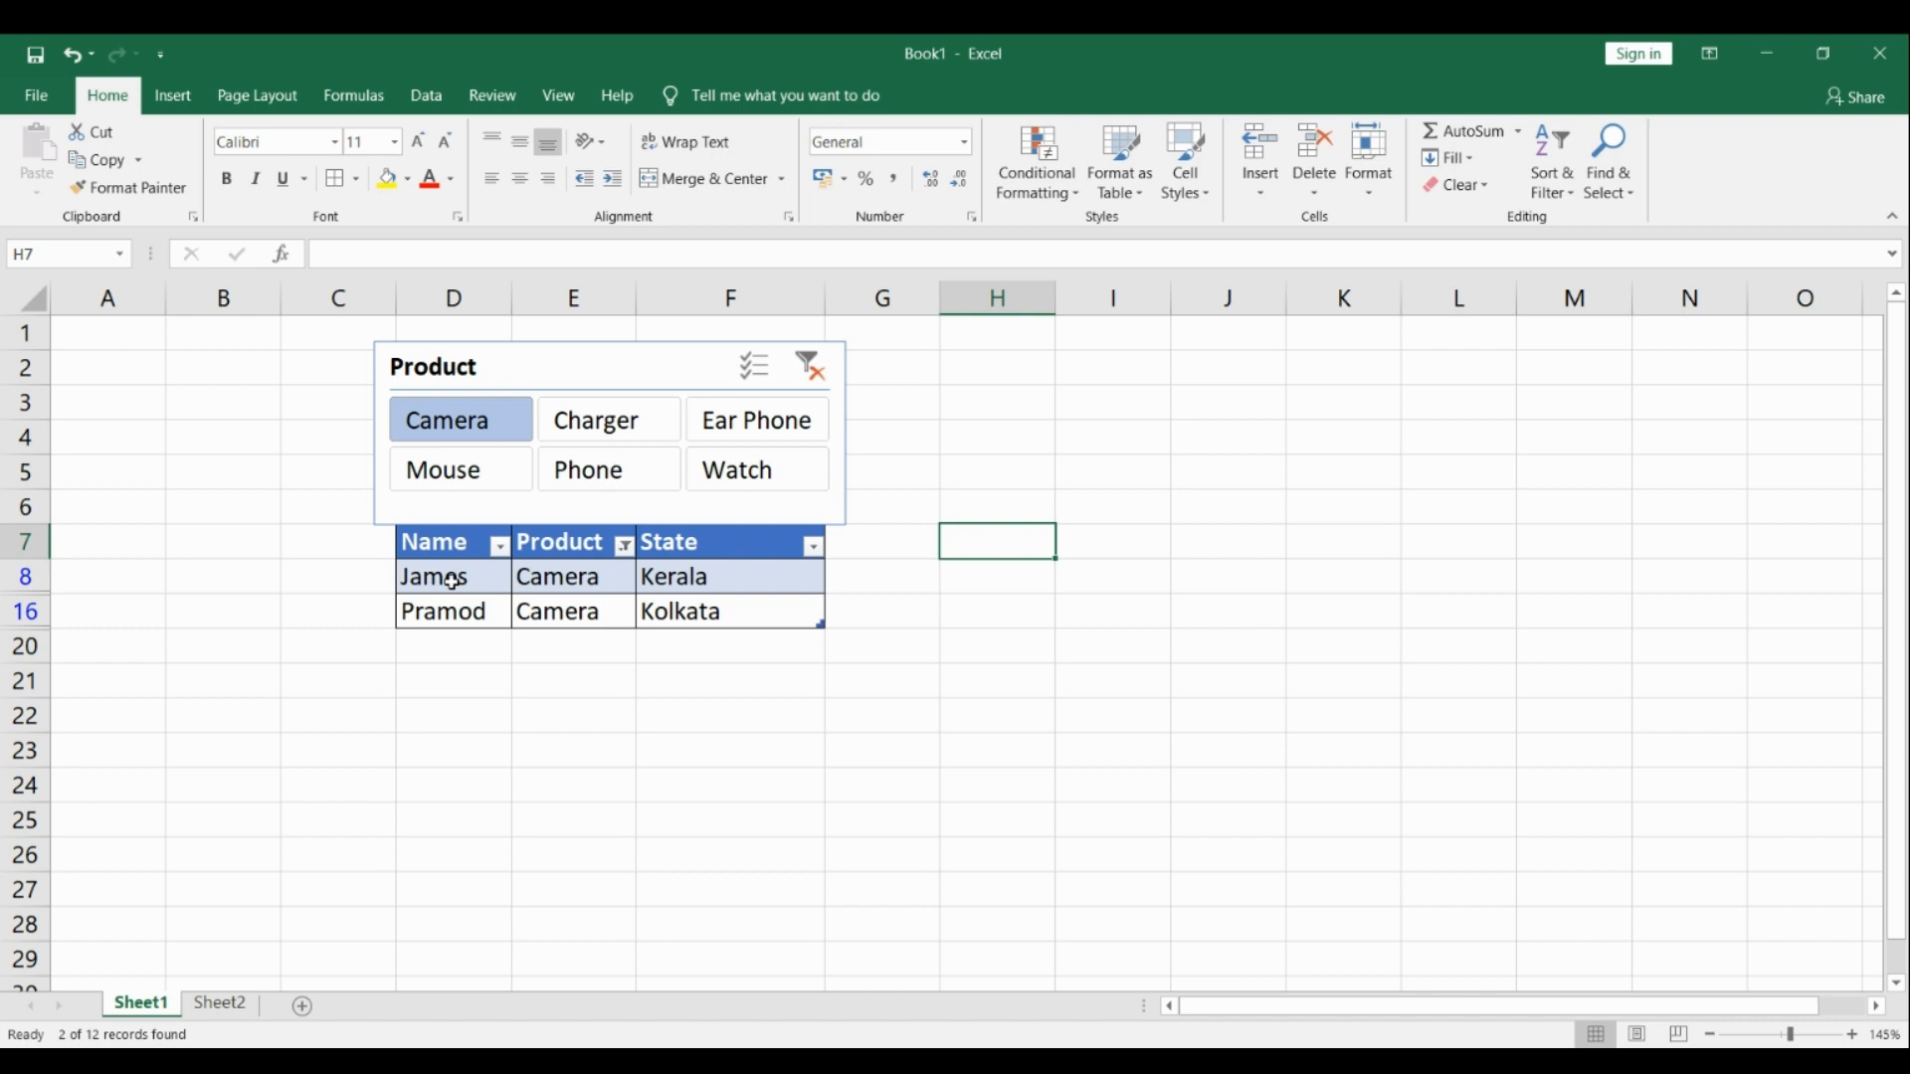
{"action": "left_click", "coordinate": [598, 438]}
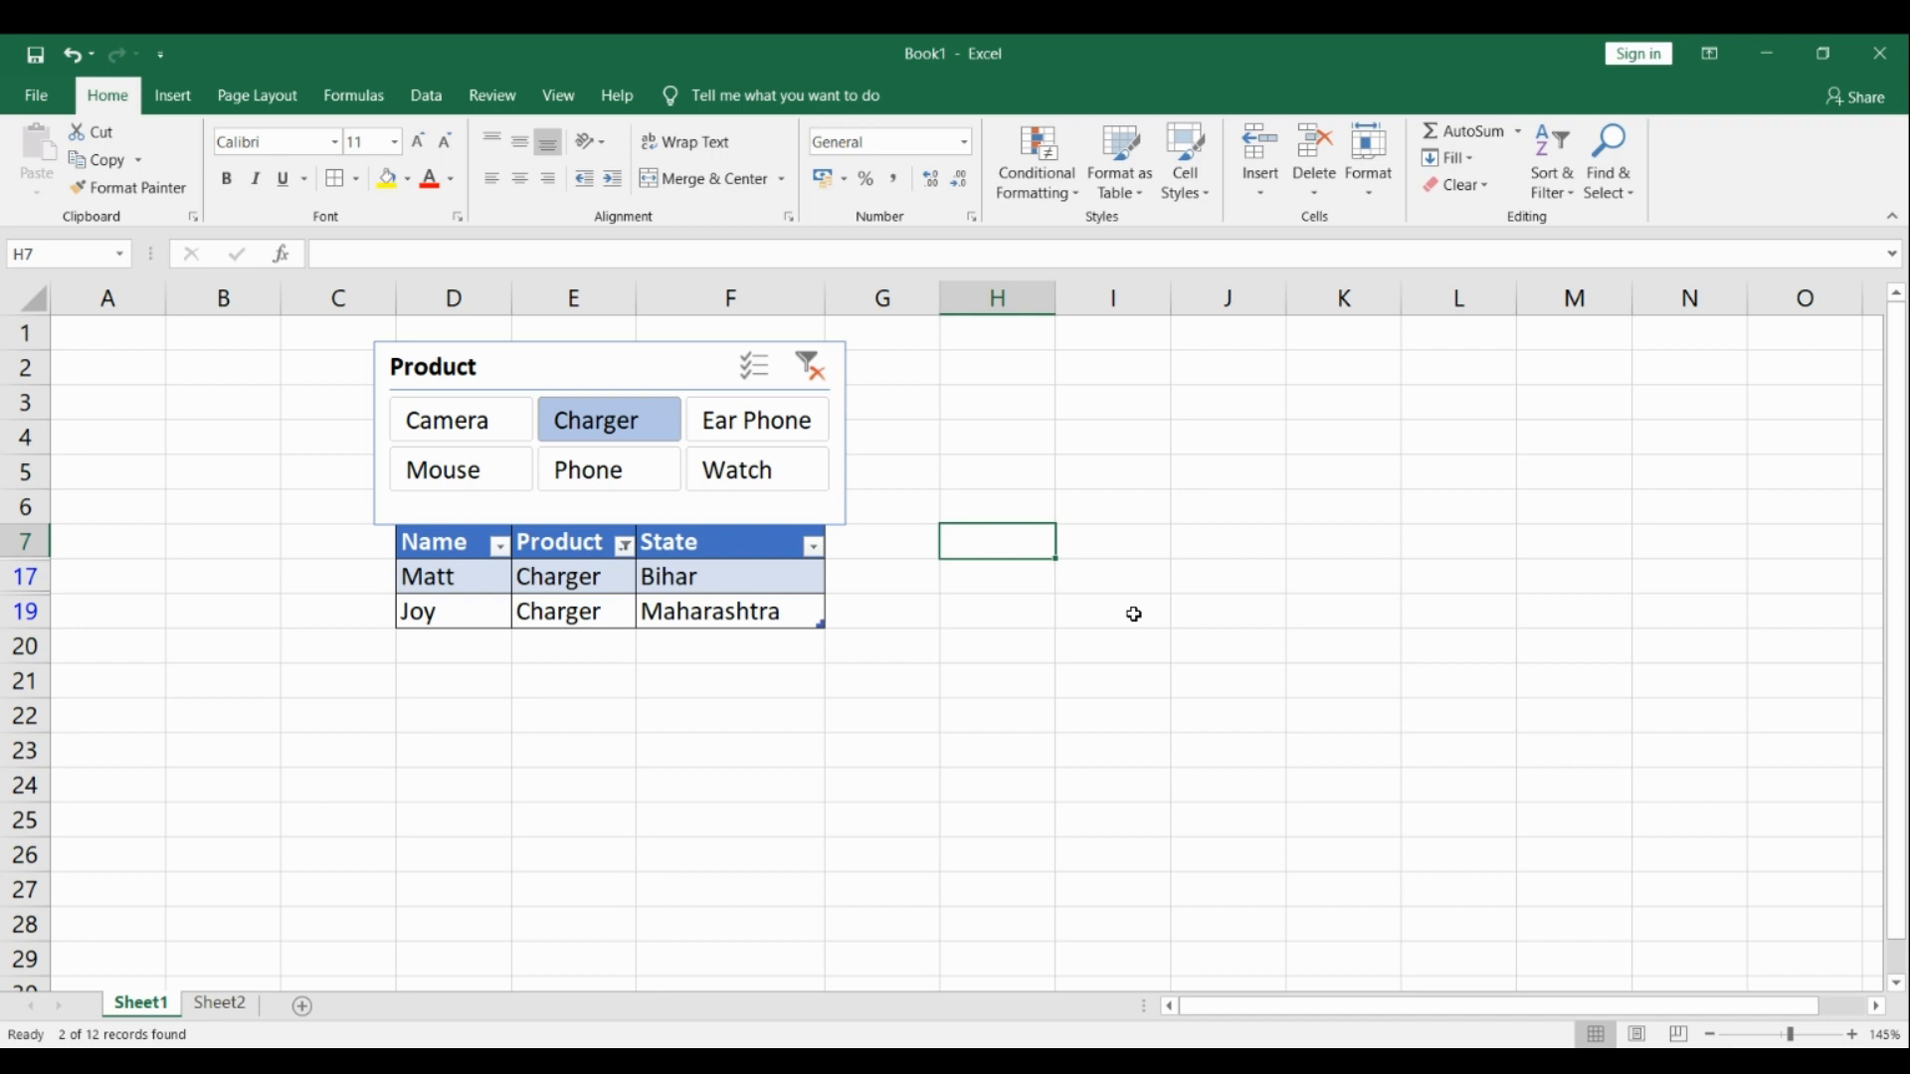
{"action": "left_click", "coordinate": [758, 427]}
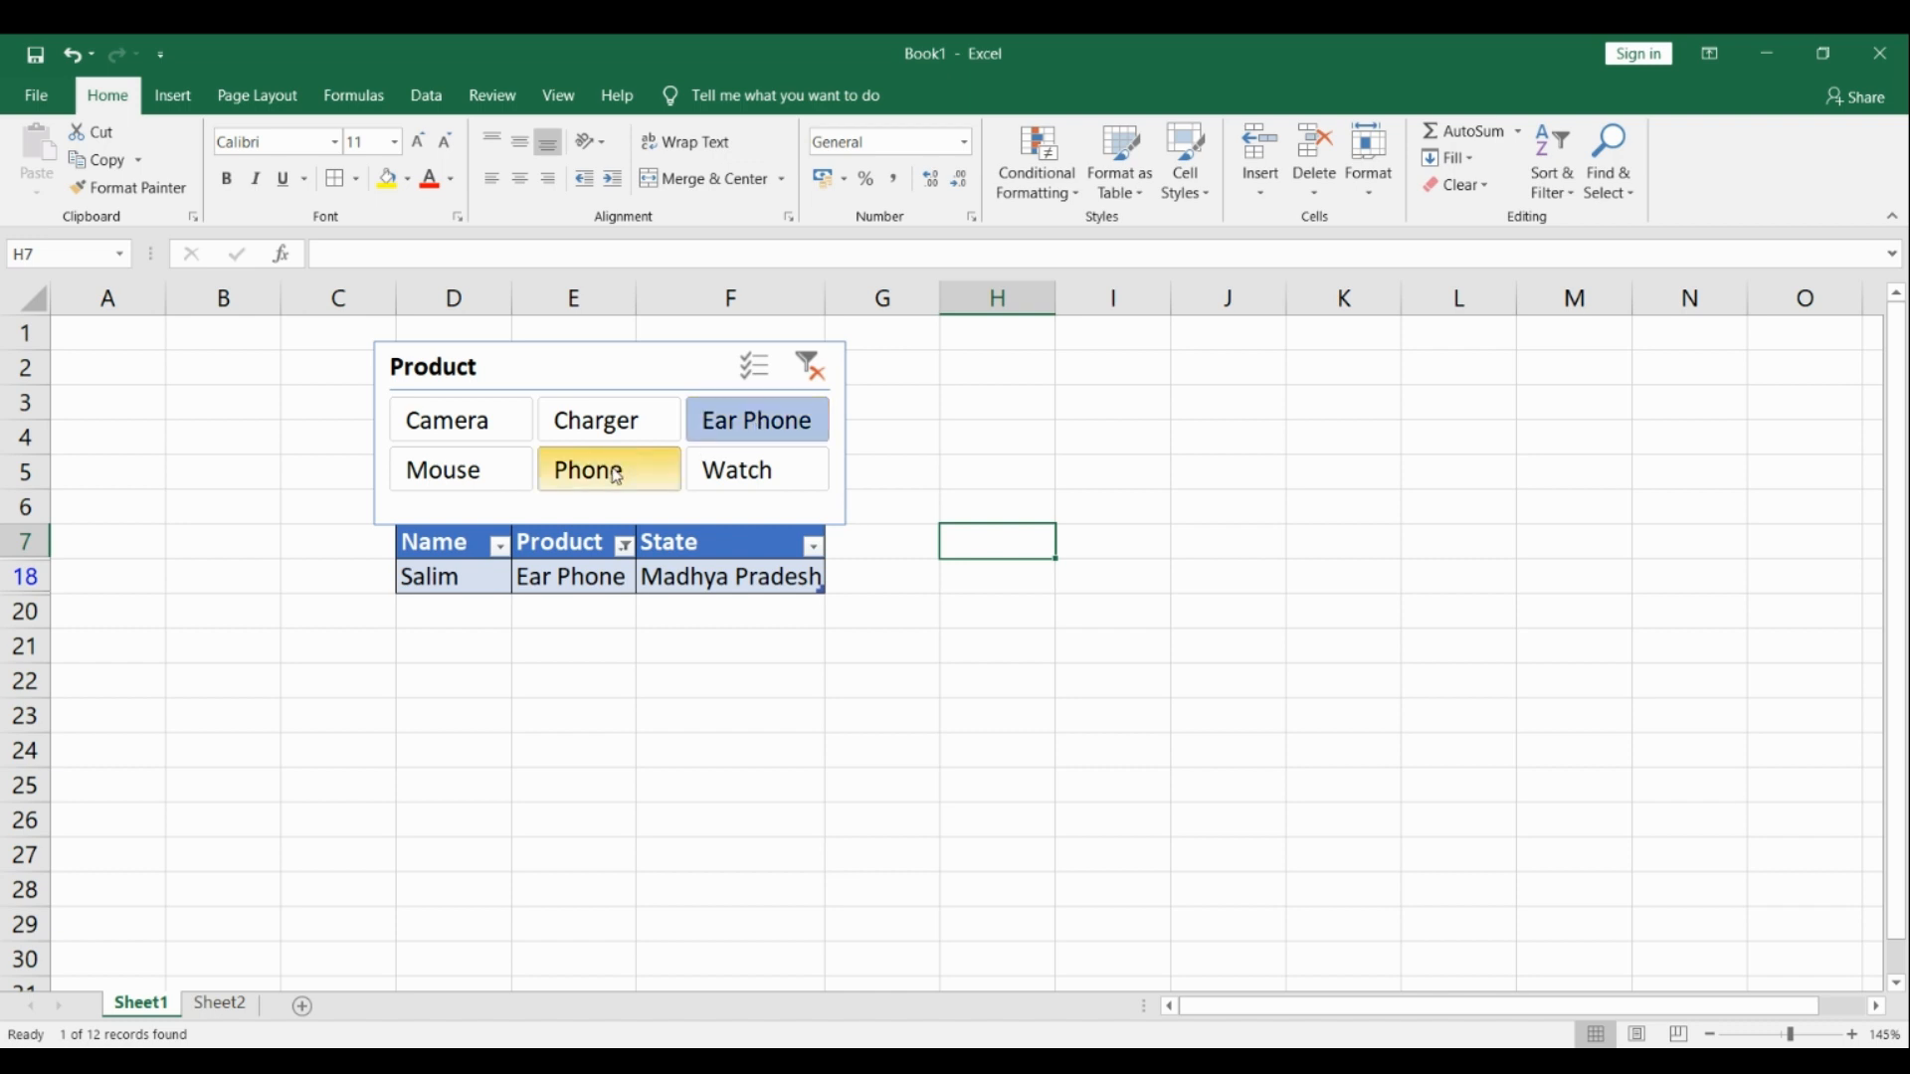
{"action": "left_click", "coordinate": [477, 475]}
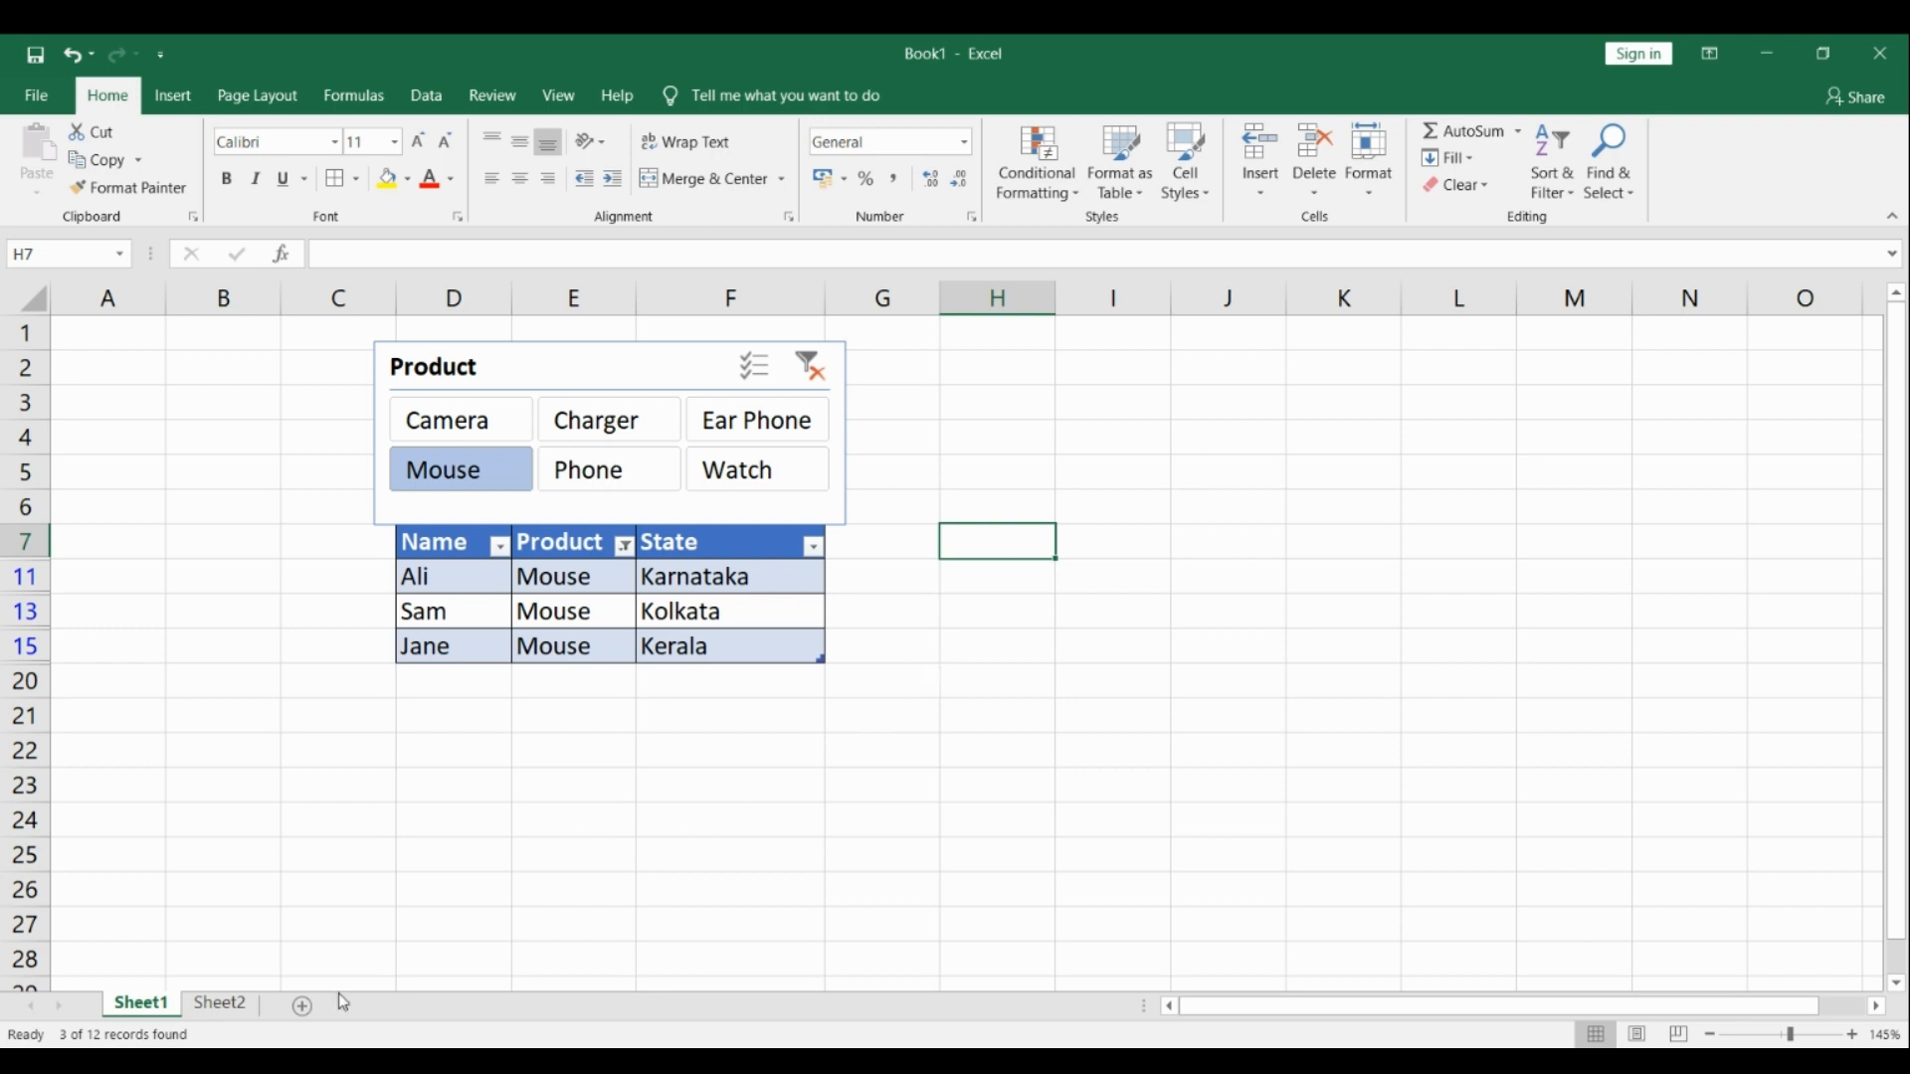
Go to Sheet2 and review the Name, Product and State headers of the plain data range.
{"action": "left_click", "coordinate": [218, 1004]}
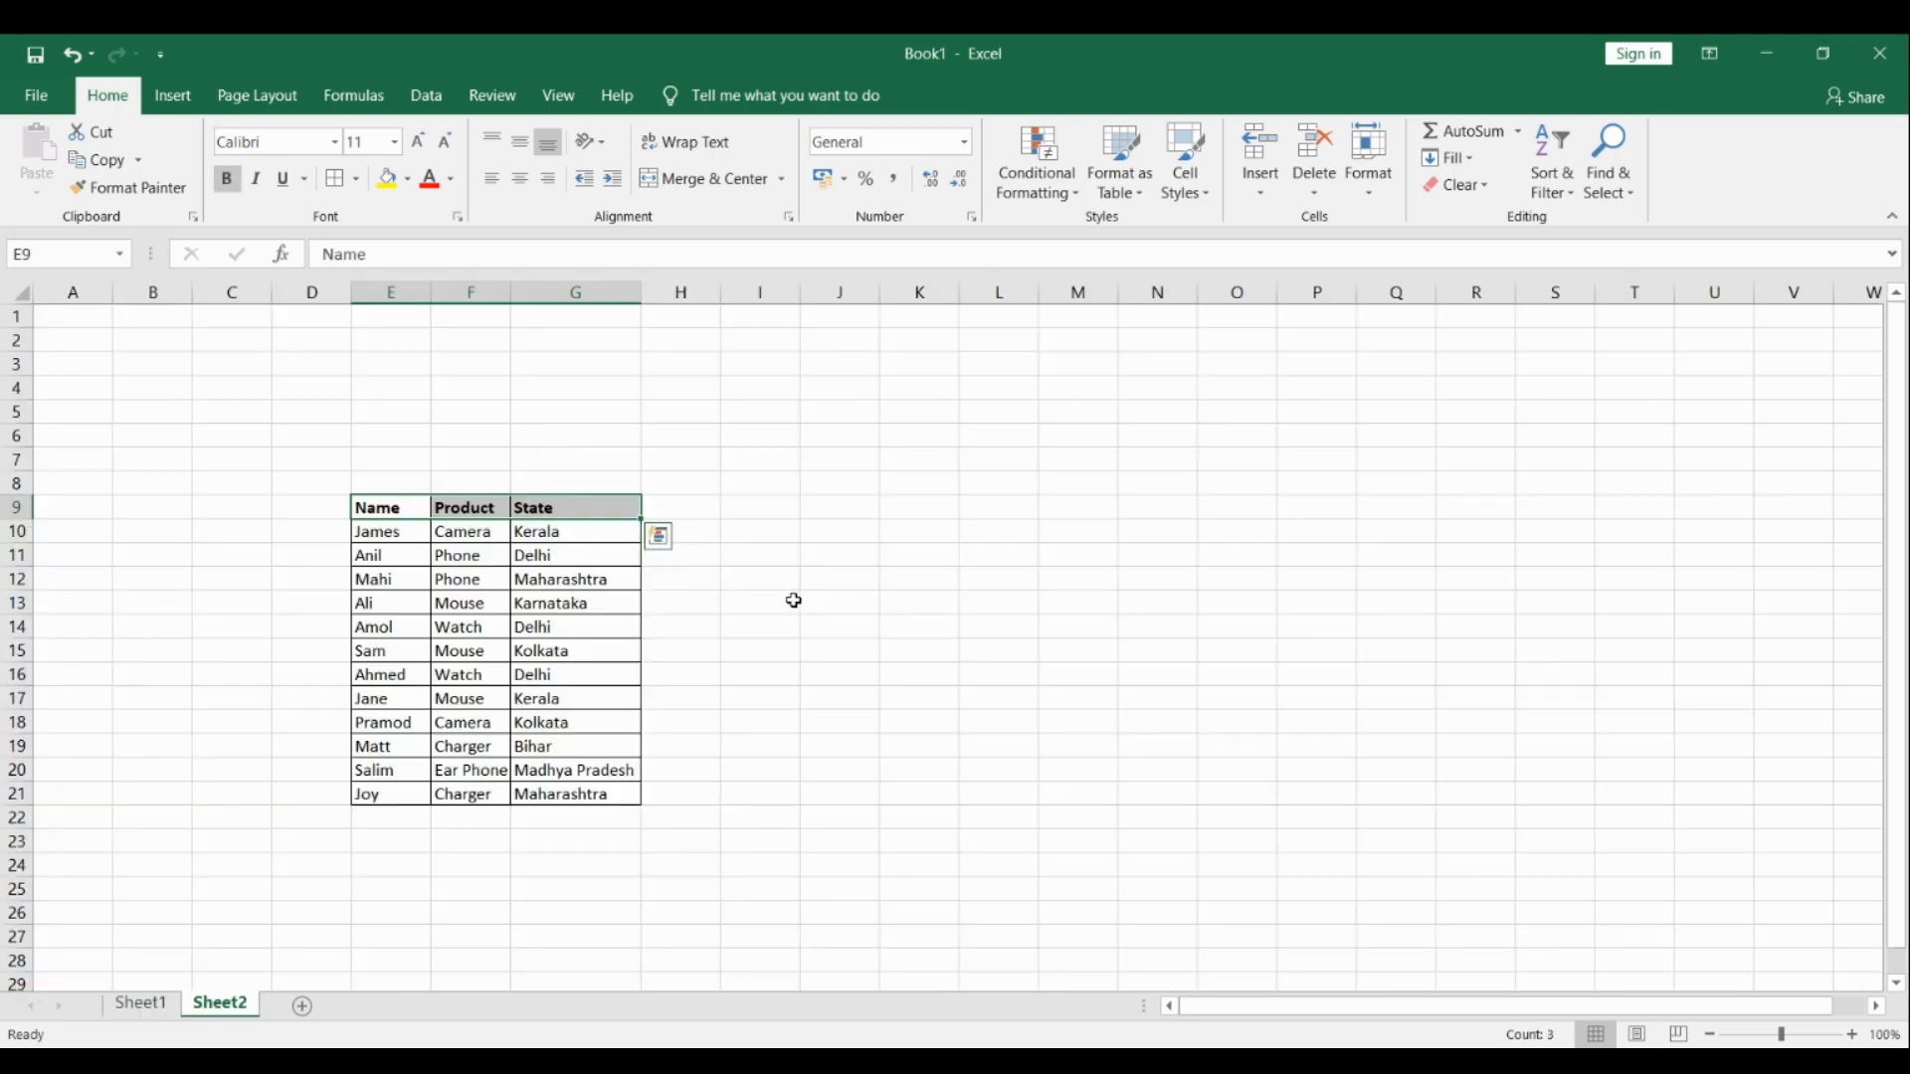
{"action": "scroll", "coordinate": [792, 614], "scroll_direction": "up", "scroll_amount": 2, "text": "ctrl"}
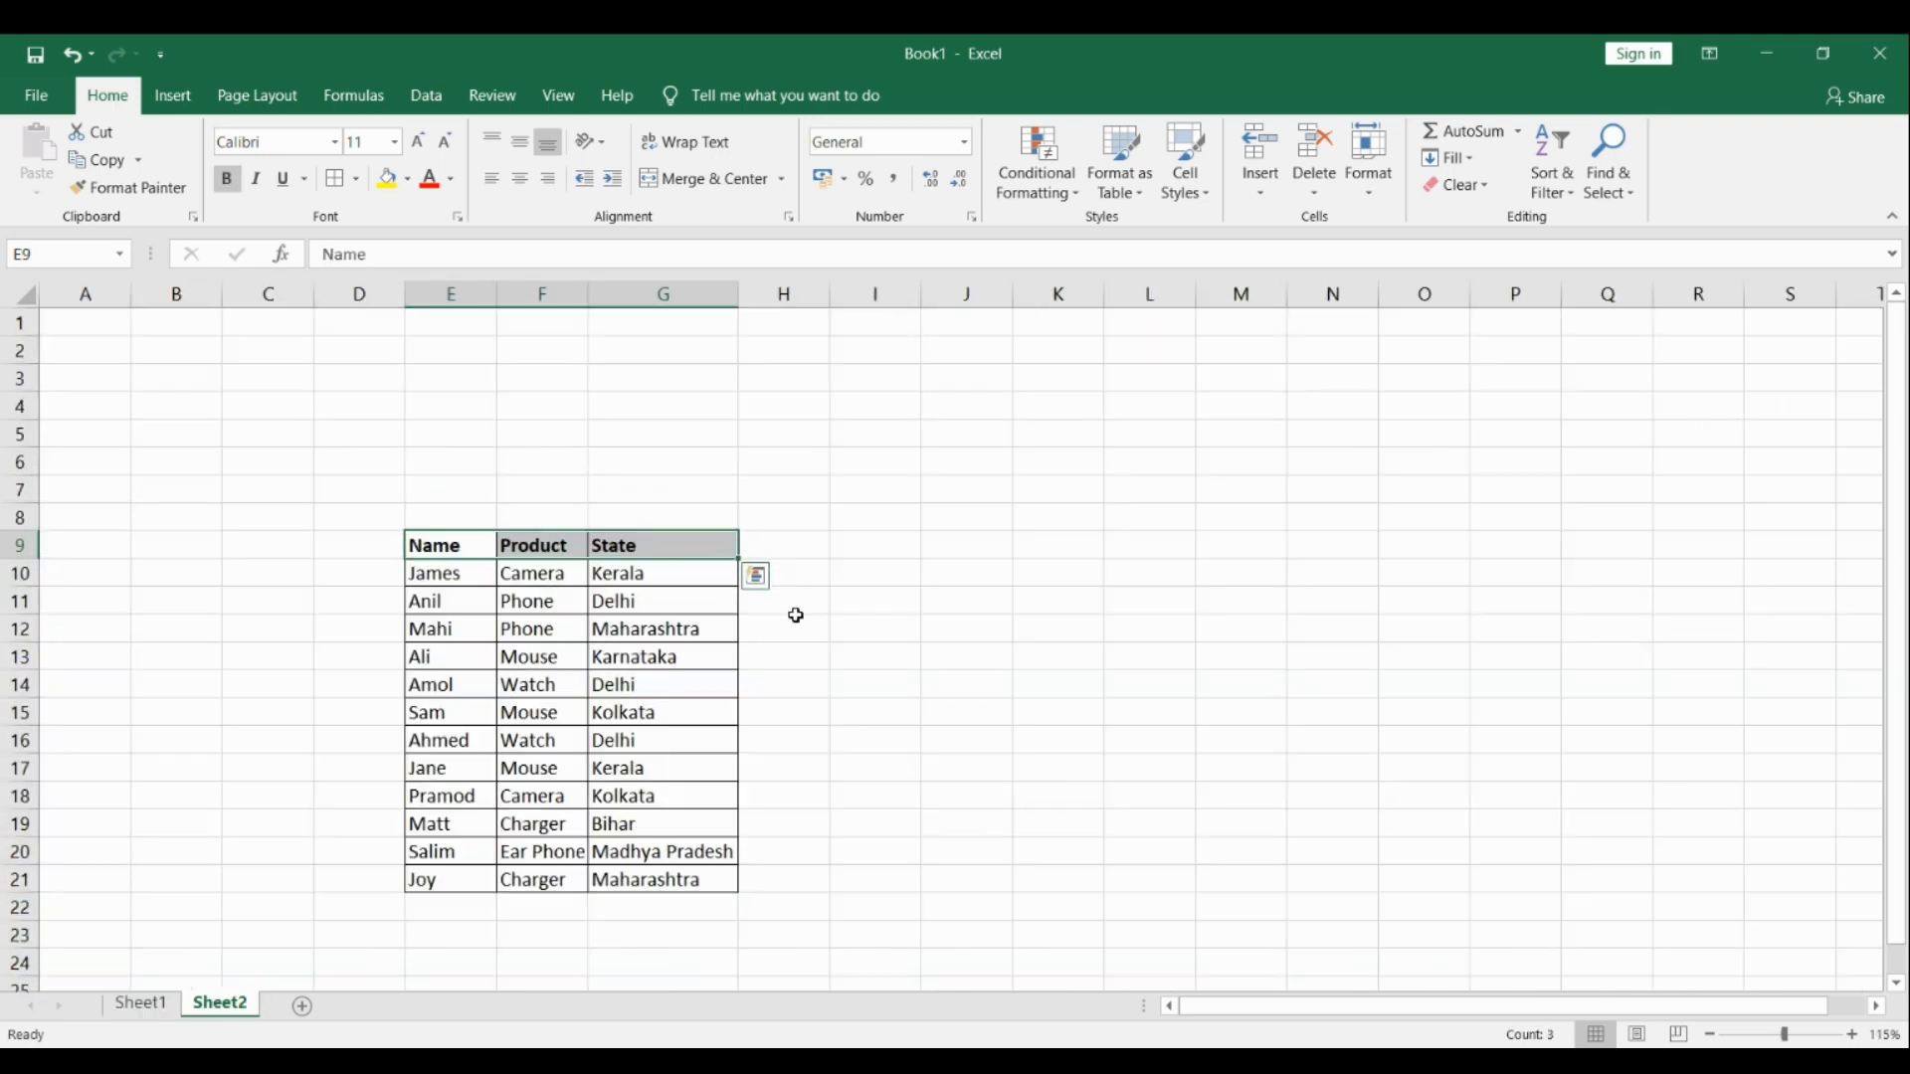
{"action": "scroll", "coordinate": [1001, 620], "scroll_direction": "down", "scroll_amount": 1}
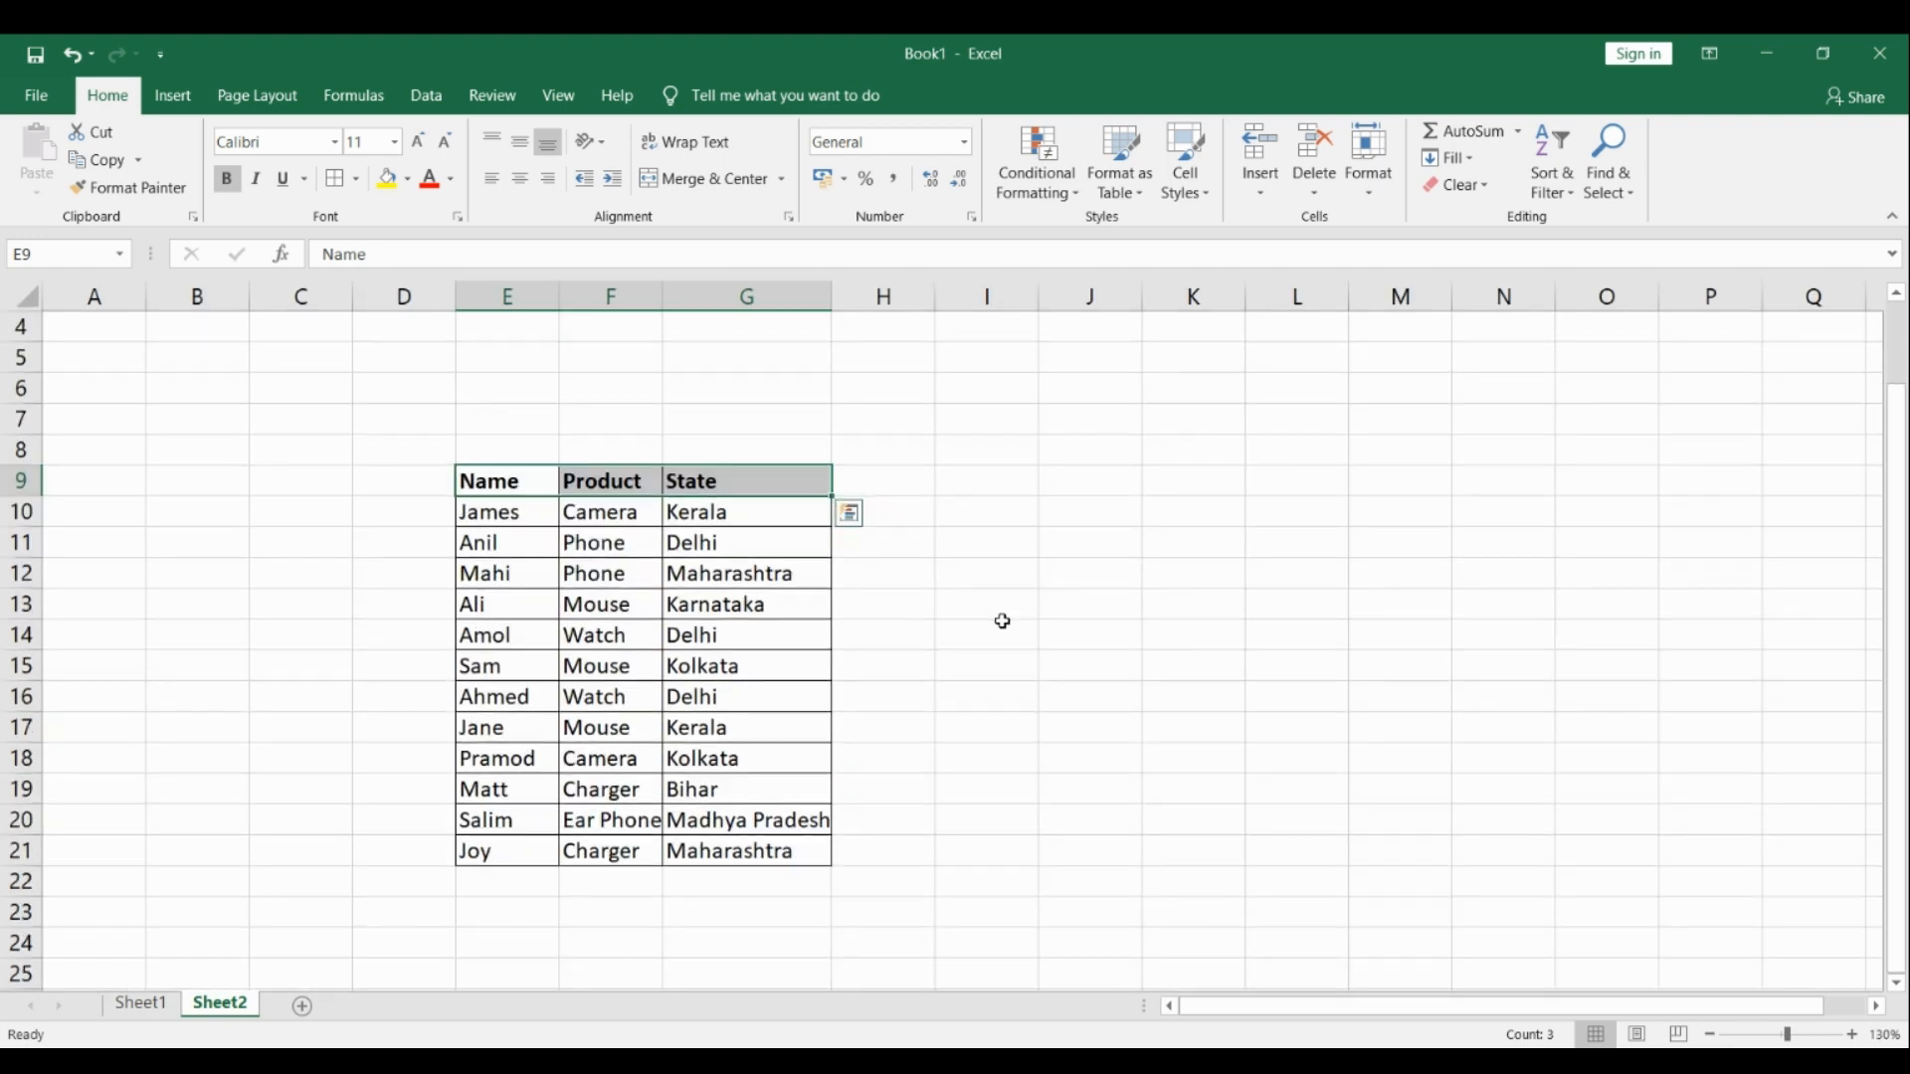
{"action": "left_click", "coordinate": [508, 509]}
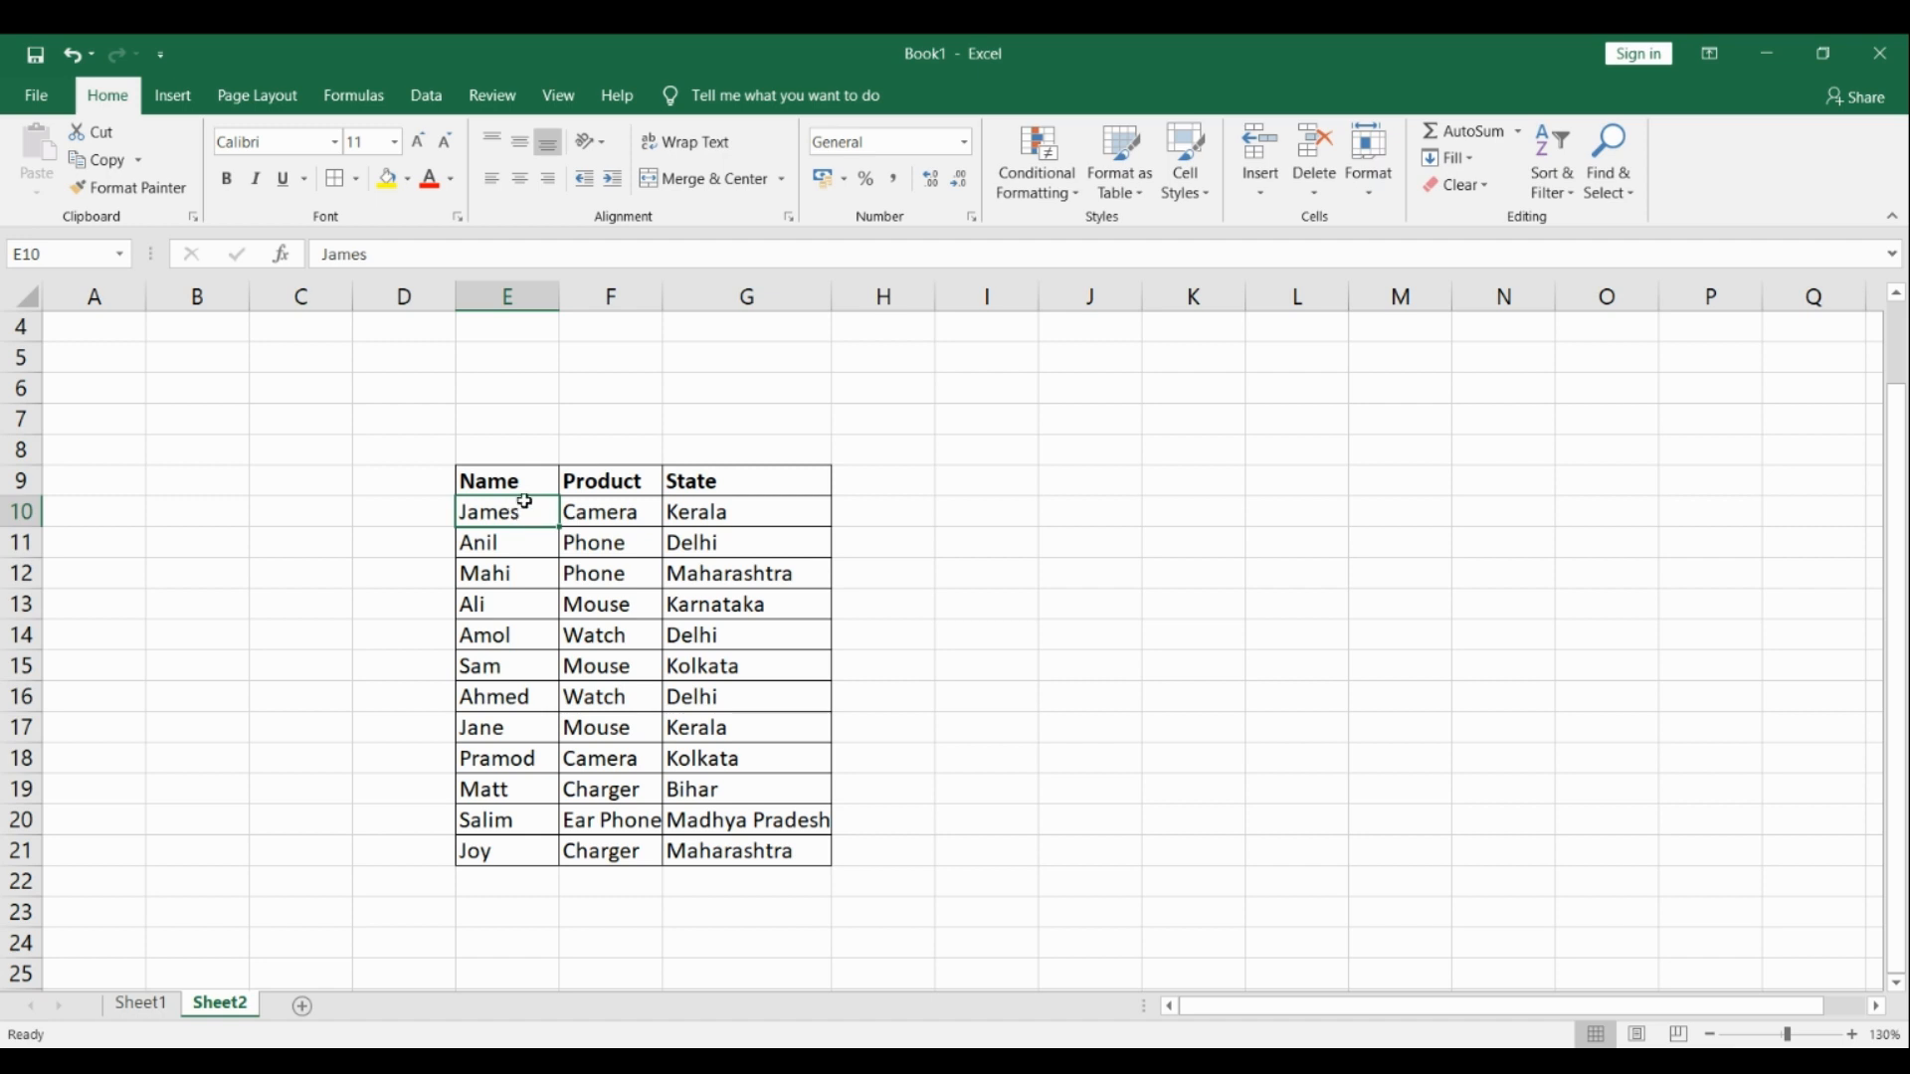
{"action": "left_click", "coordinate": [525, 481]}
{"action": "left_click", "coordinate": [609, 479]}
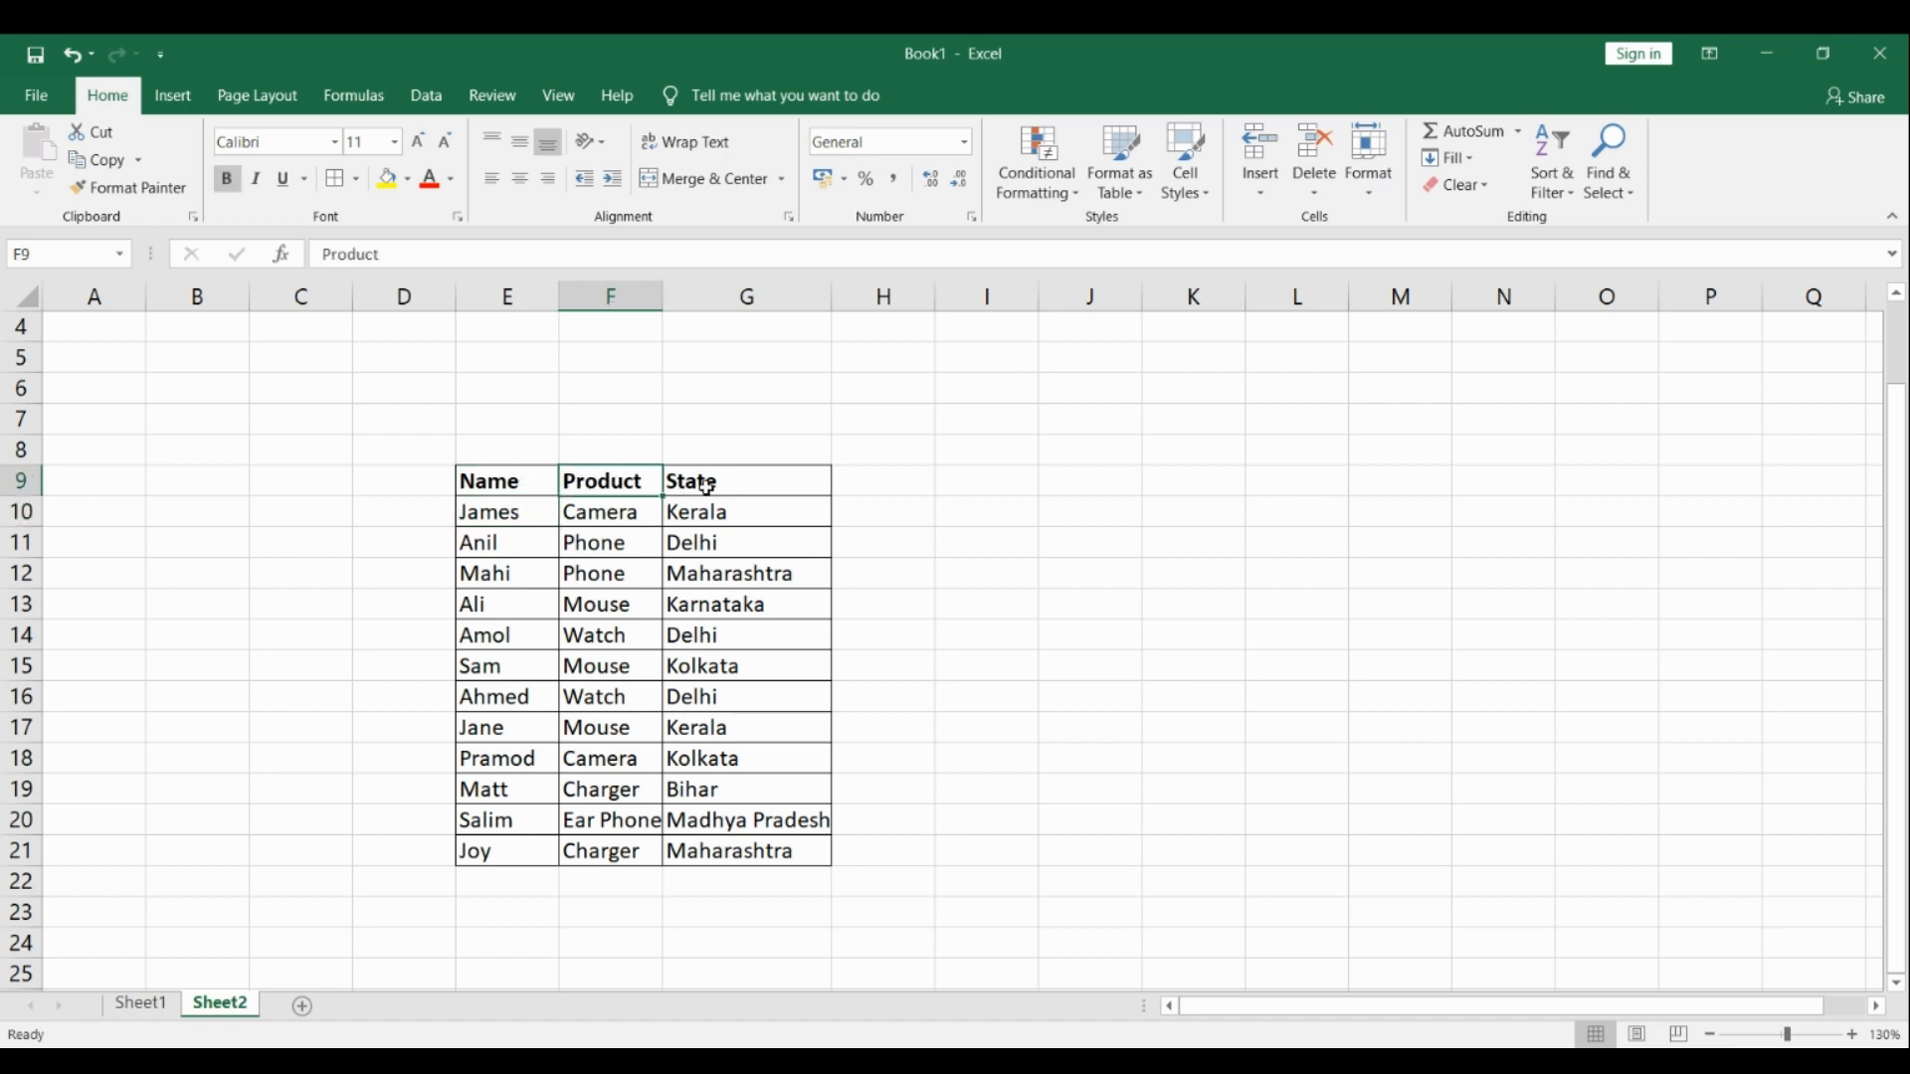
{"action": "left_click", "coordinate": [704, 486]}
{"action": "left_click", "coordinate": [525, 482]}
{"action": "left_click", "coordinate": [612, 493]}
{"action": "left_click", "coordinate": [681, 487]}
{"action": "scroll", "coordinate": [712, 523], "scroll_direction": "up", "scroll_amount": 1}
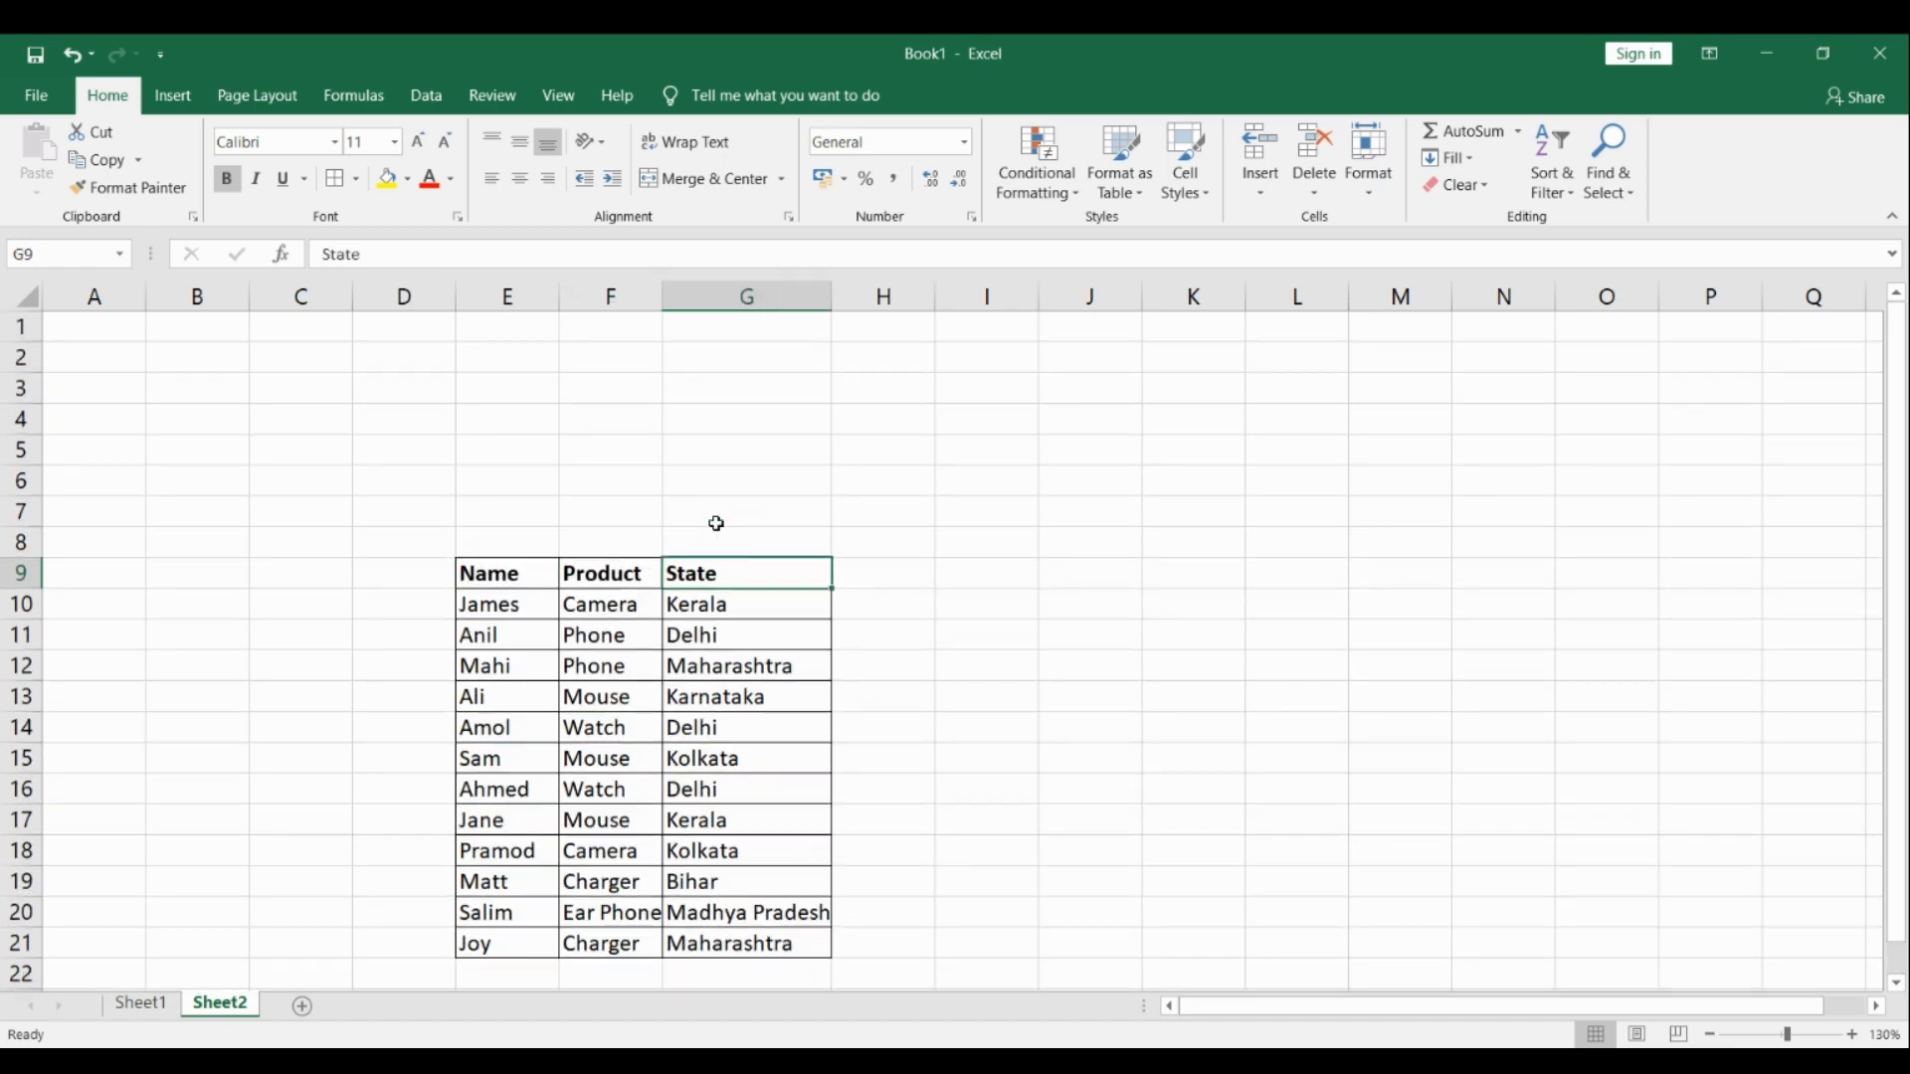
{"action": "scroll", "coordinate": [717, 523], "scroll_direction": "down", "scroll_amount": 1}
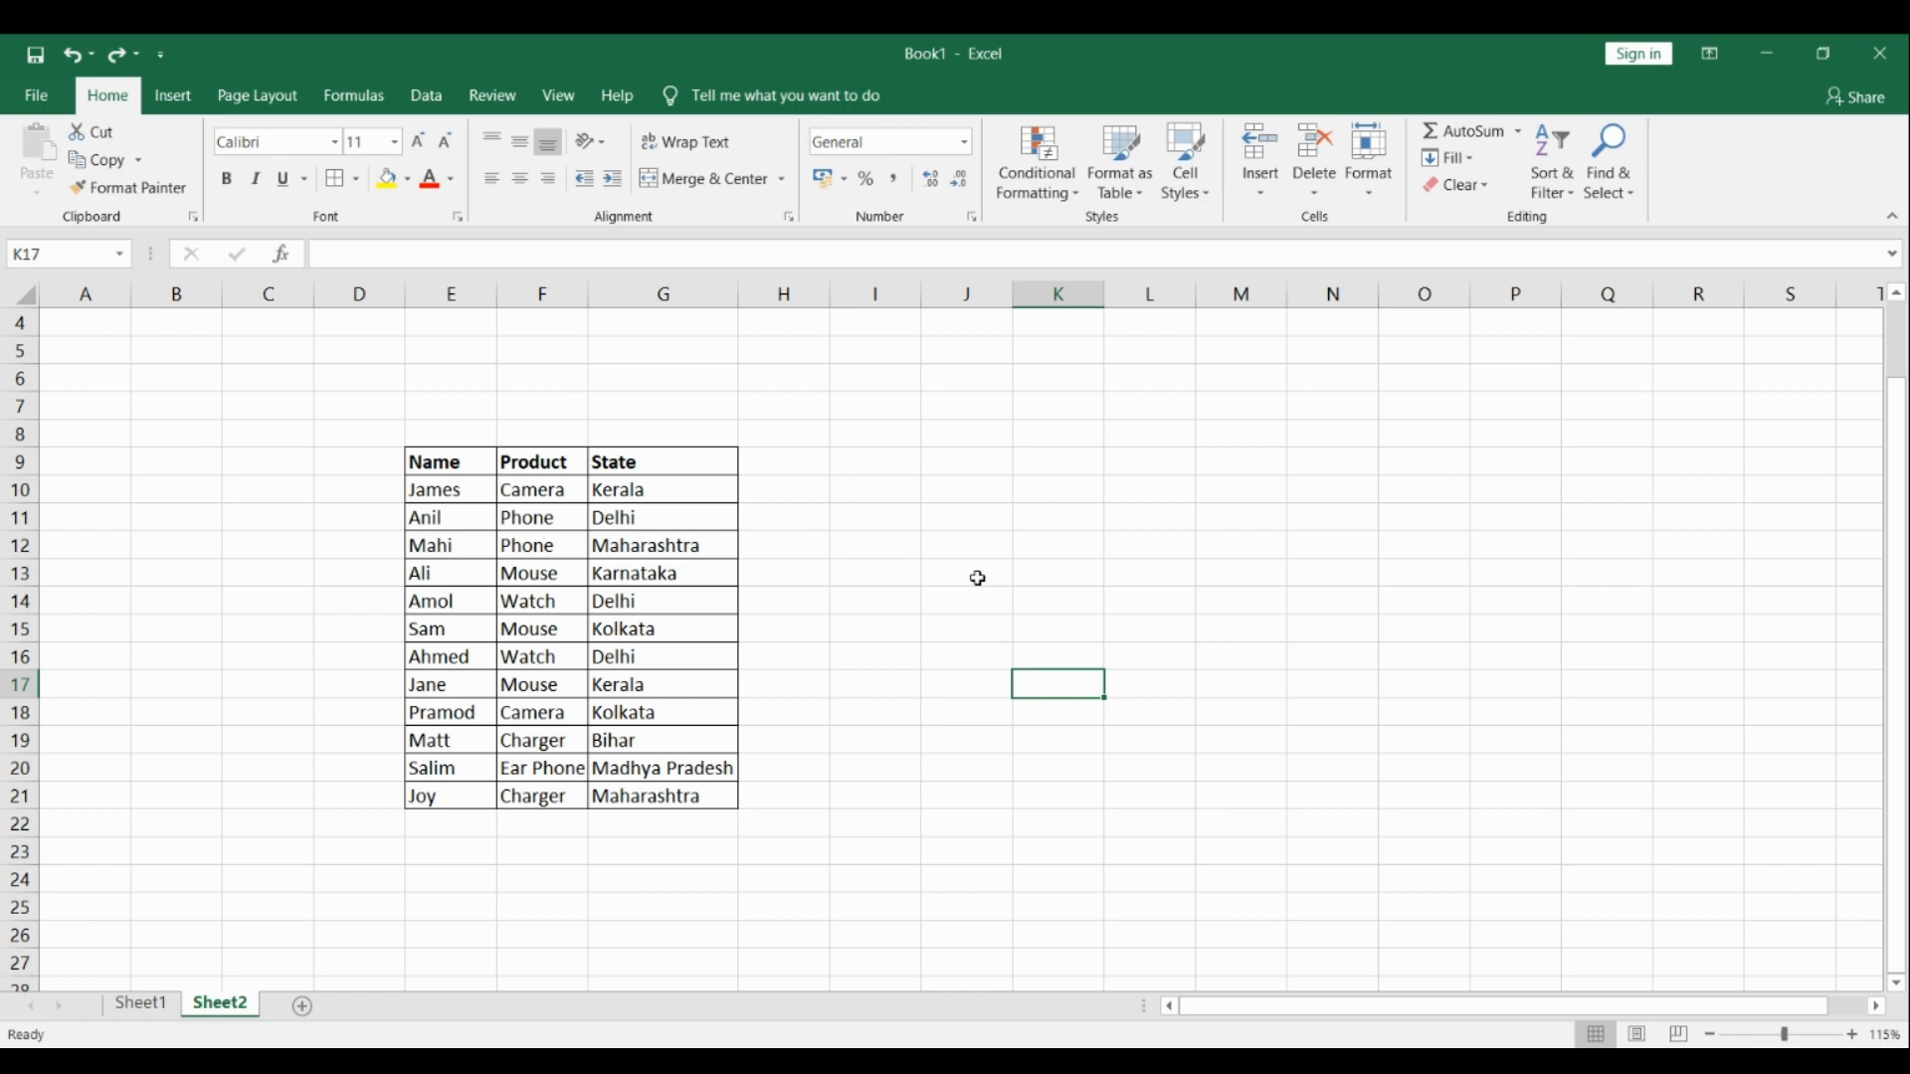
Convert the whole data range E9:G21 on Sheet2 into a table, using its first row as headers.
{"action": "left_click_drag", "start_coordinate": [436, 461], "coordinate": [667, 768]}
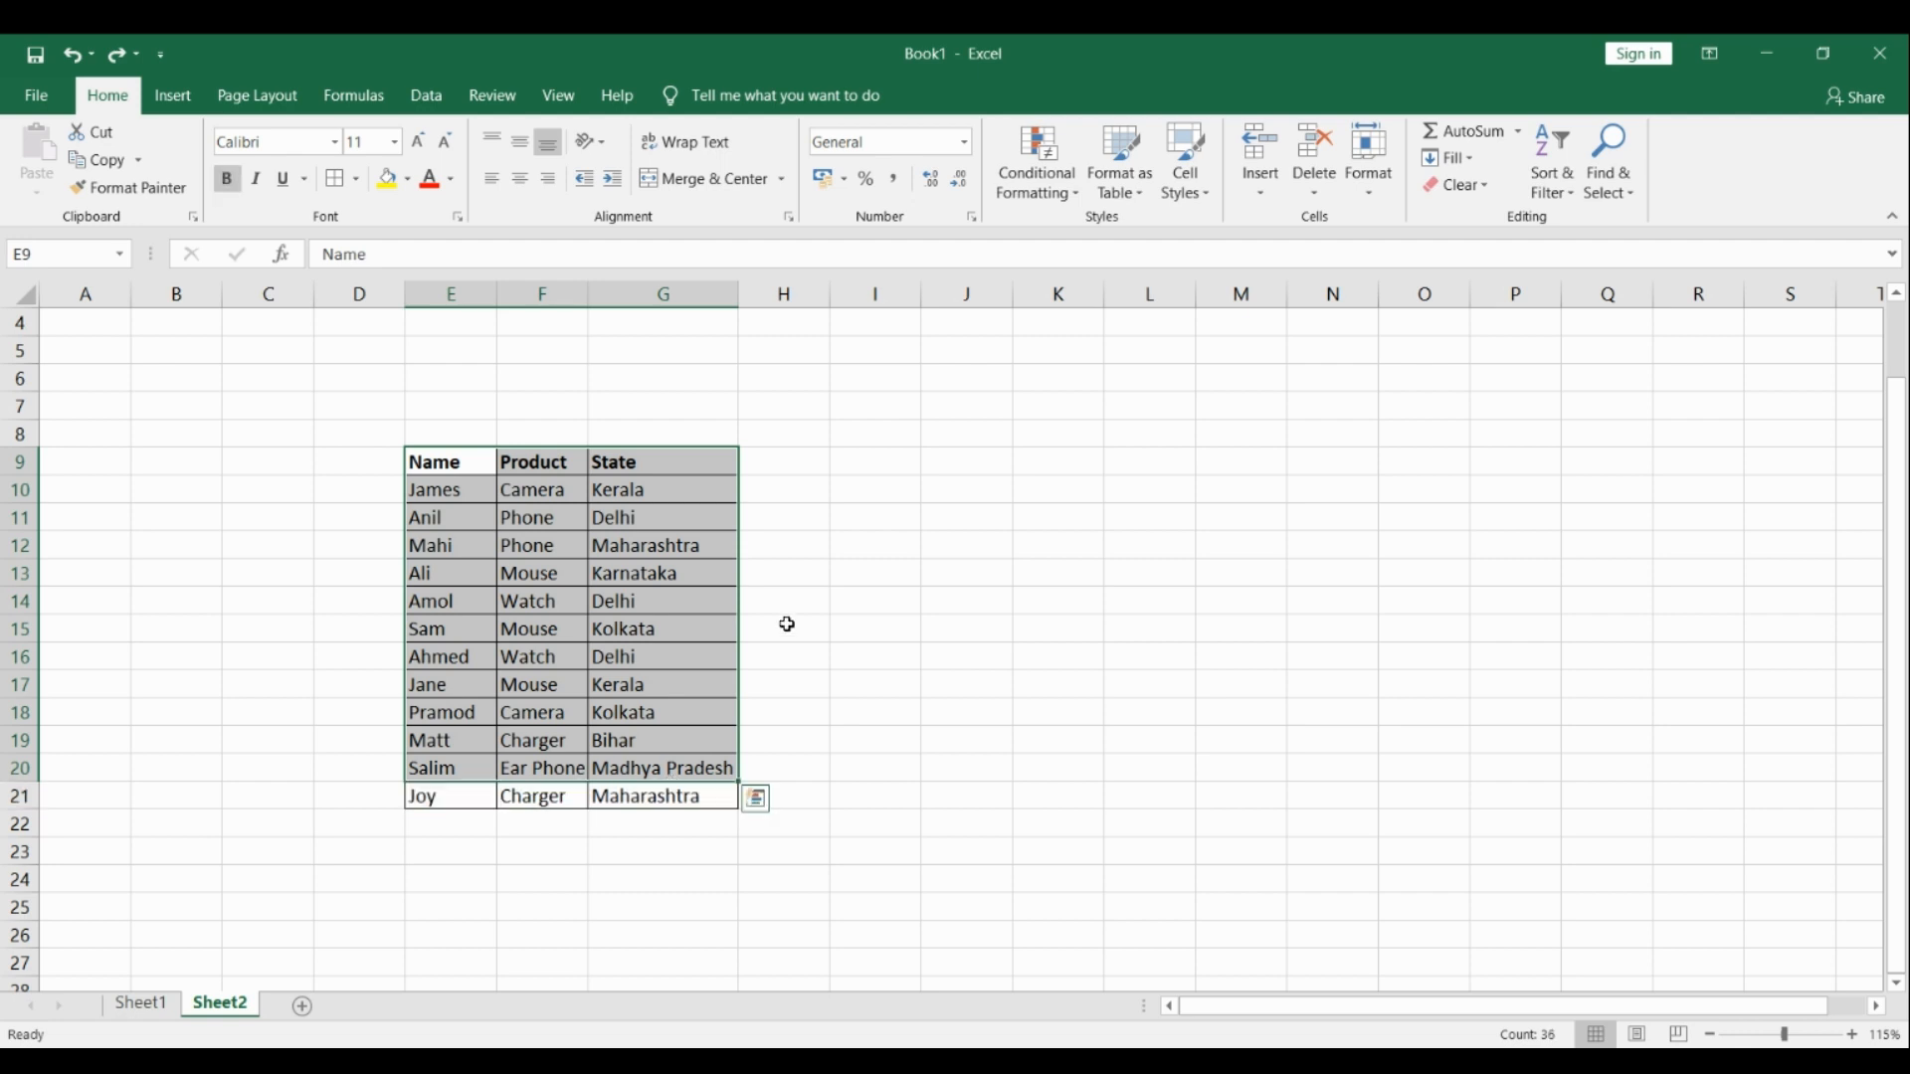
{"action": "left_click", "coordinate": [455, 623]}
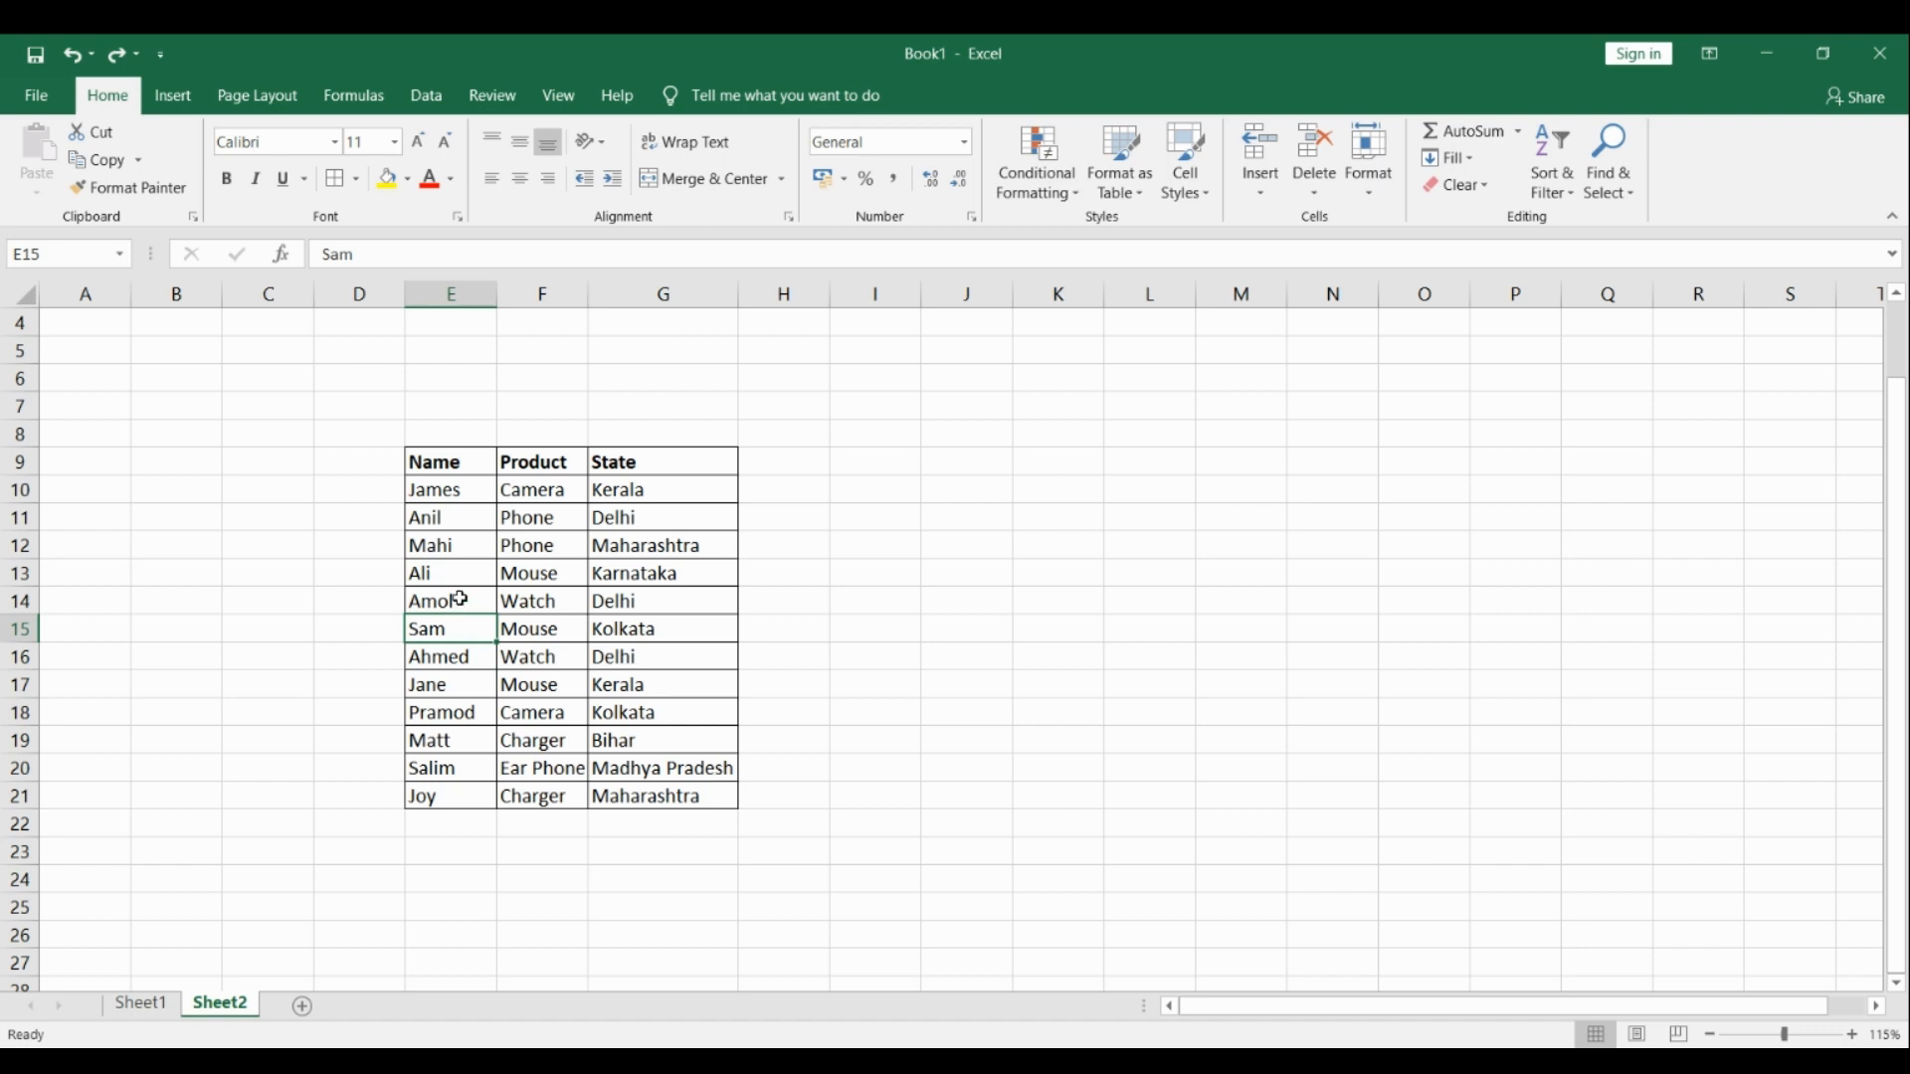
{"action": "left_click", "coordinate": [460, 598]}
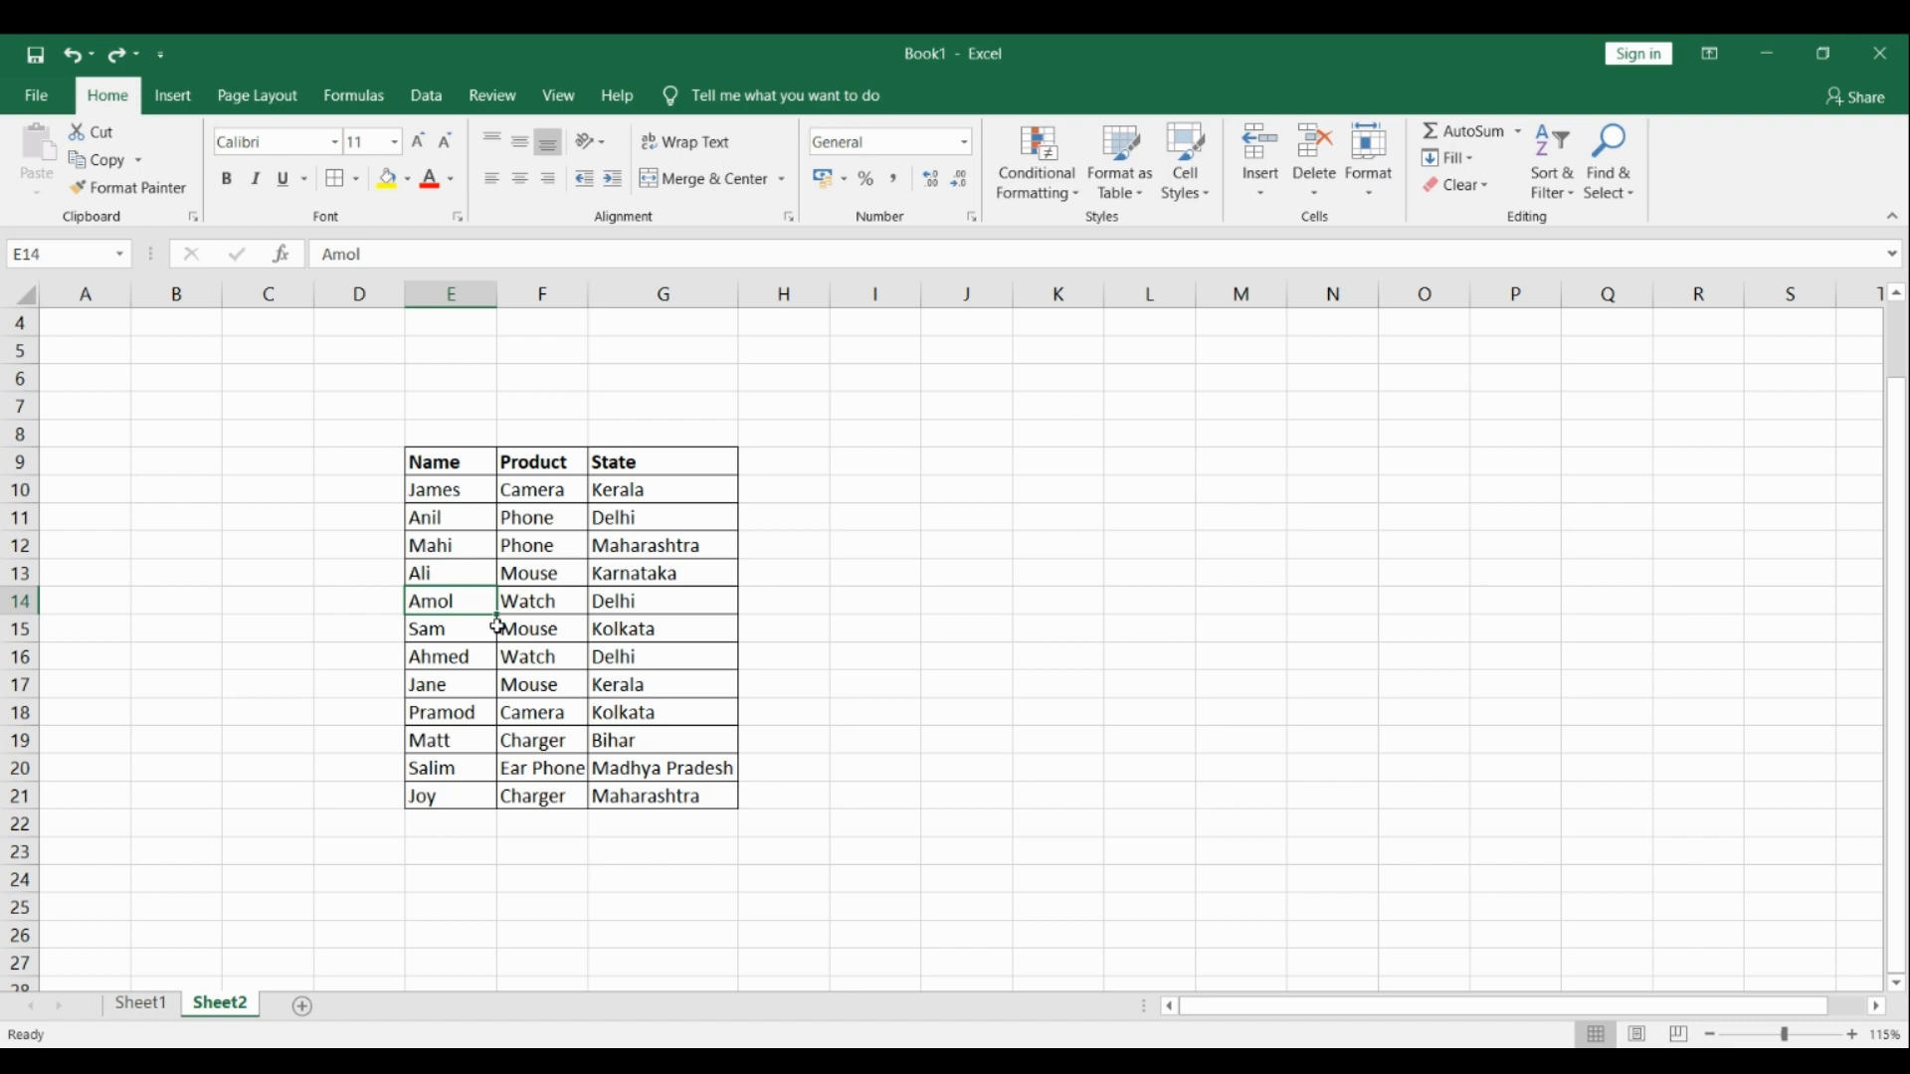
{"action": "key", "text": "ctrl+a"}
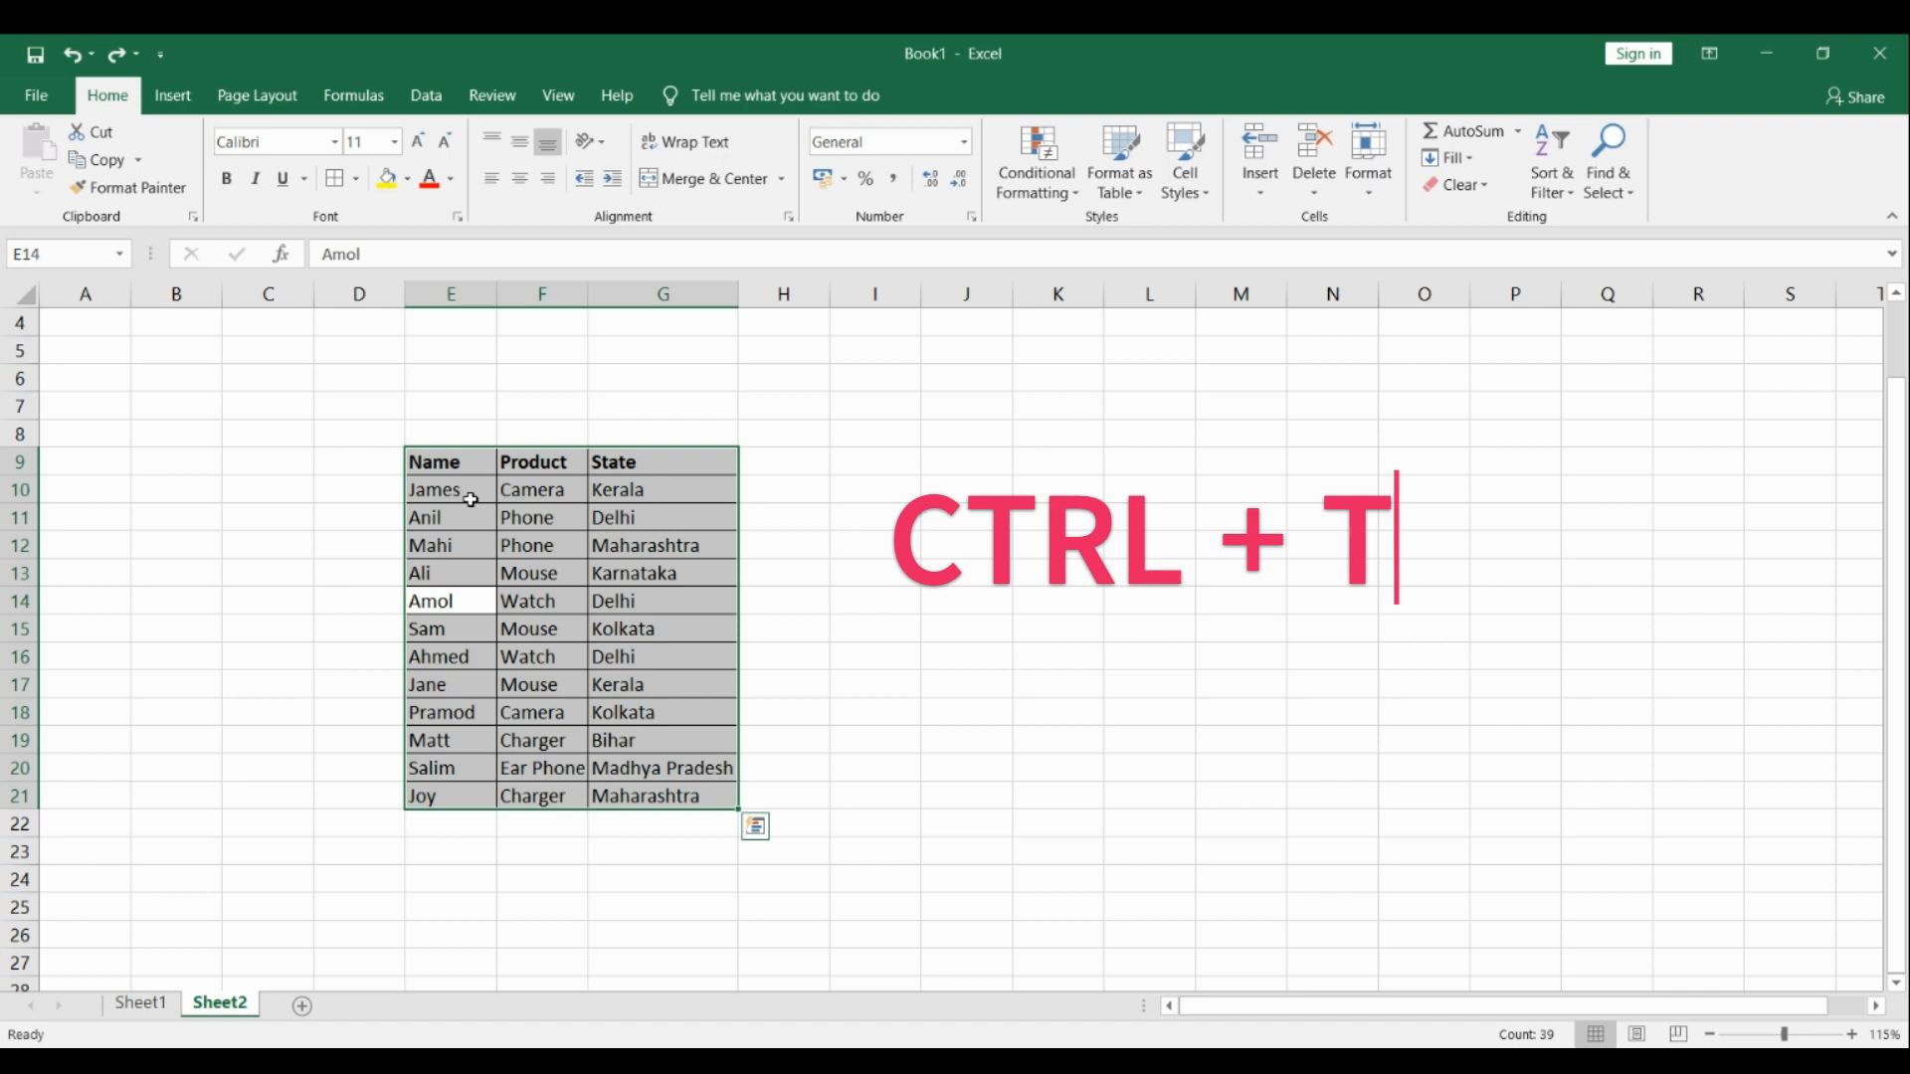
{"action": "key", "text": "ctrl+t"}
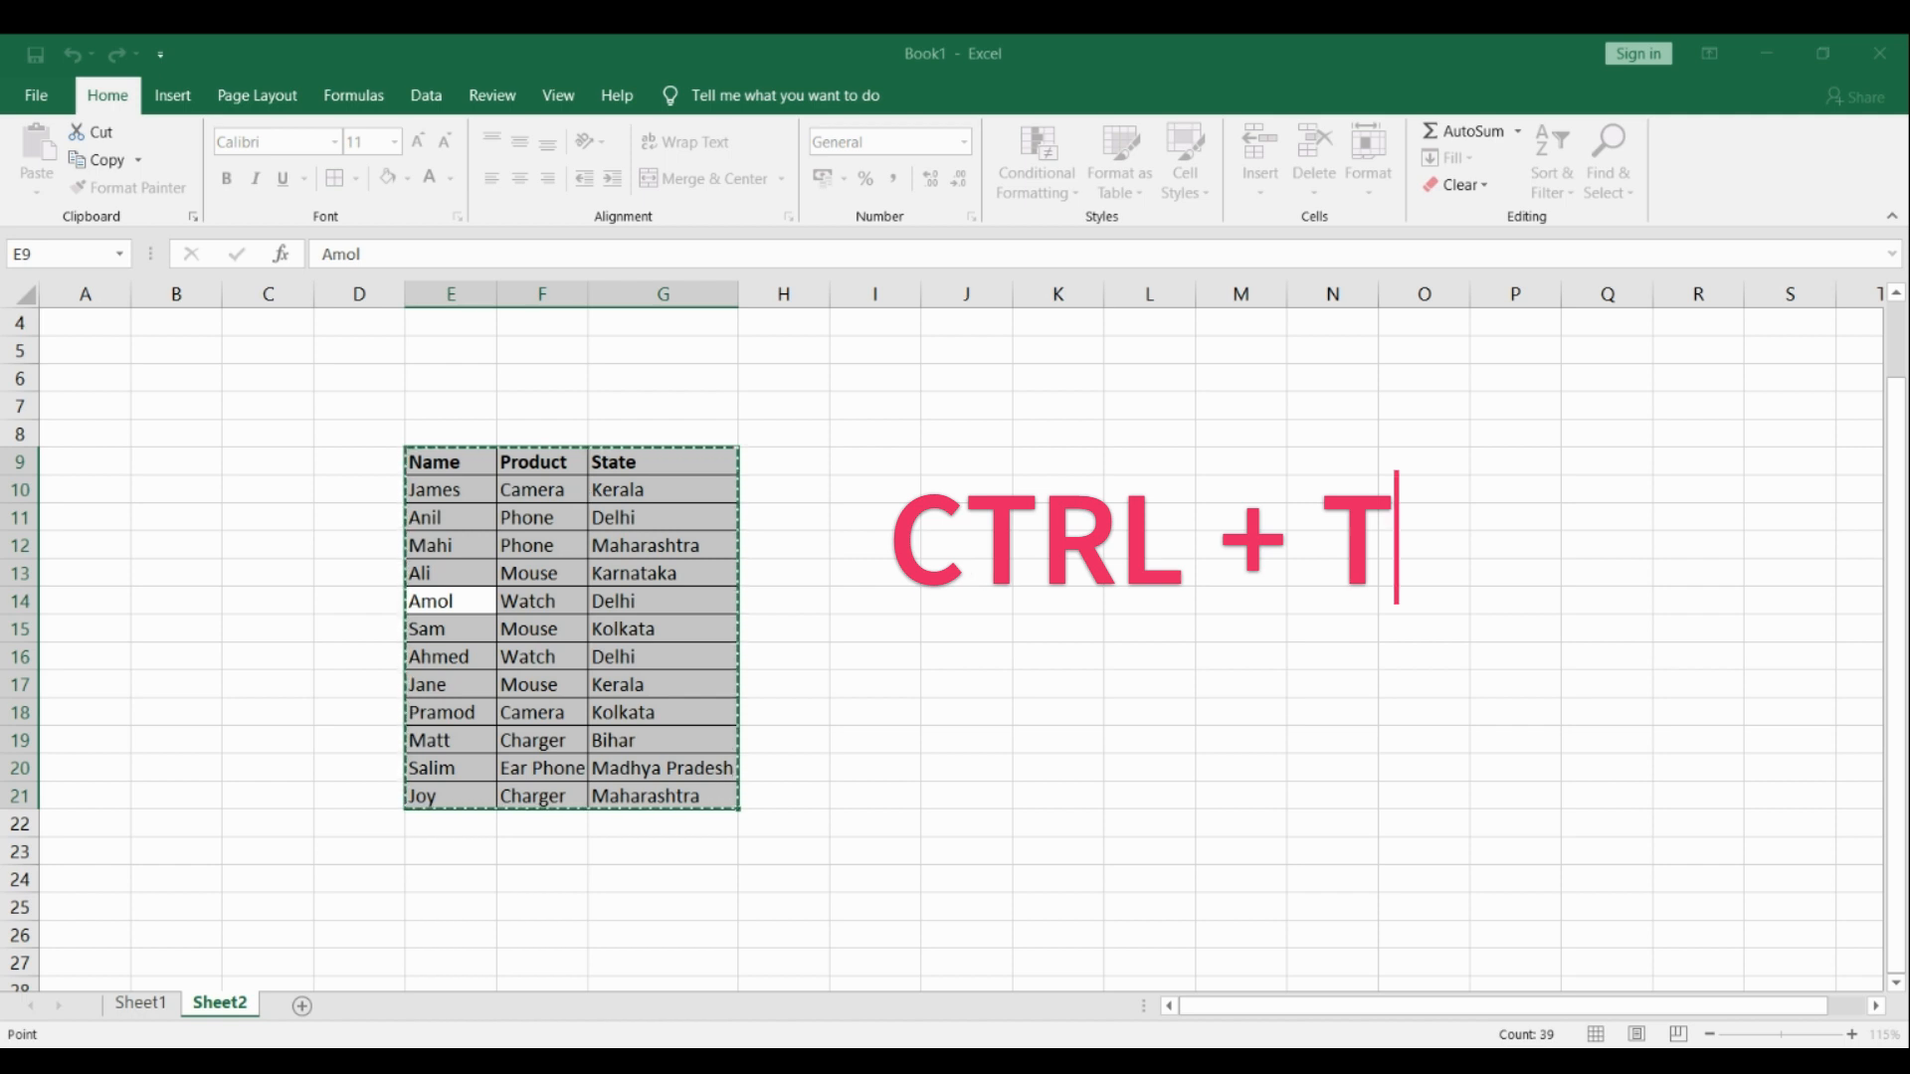
{"action": "key", "text": "Escape"}
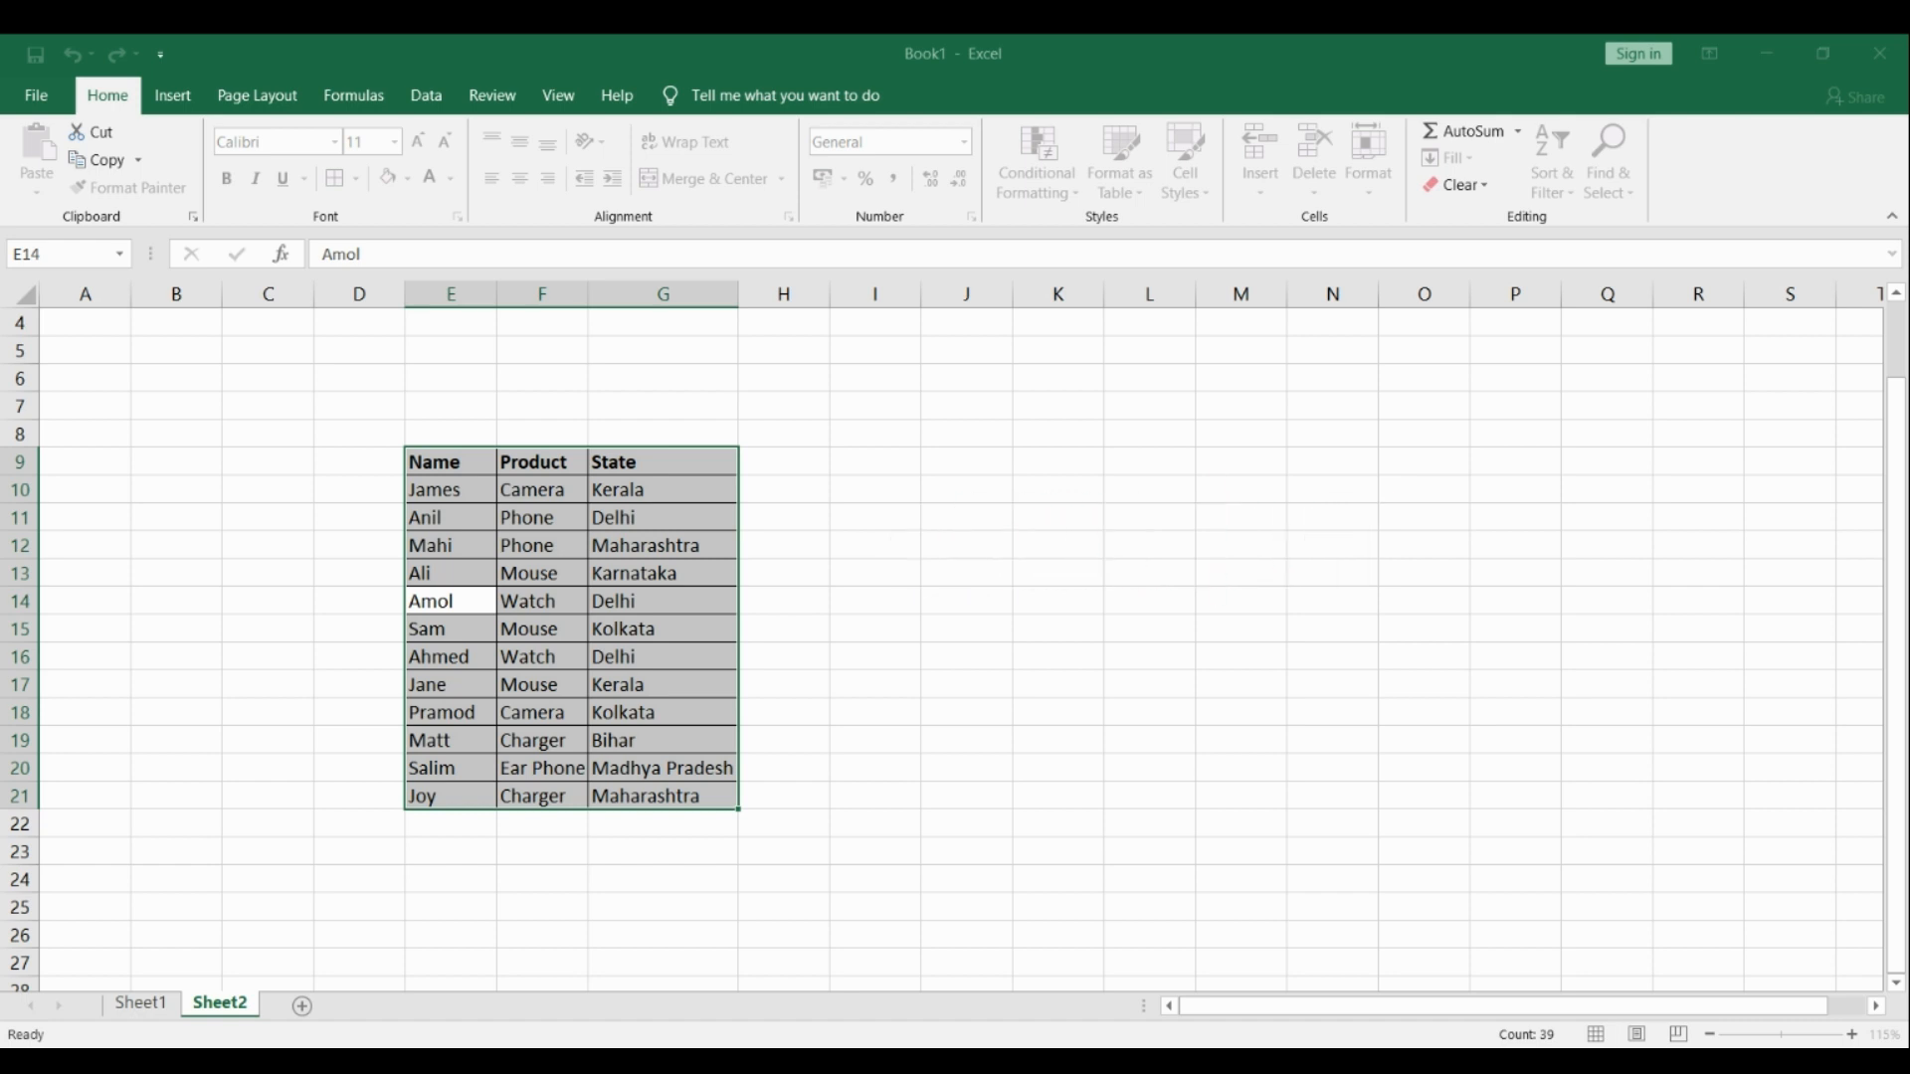
{"action": "key", "text": "ctrl+t"}
{"action": "key", "text": "Return"}
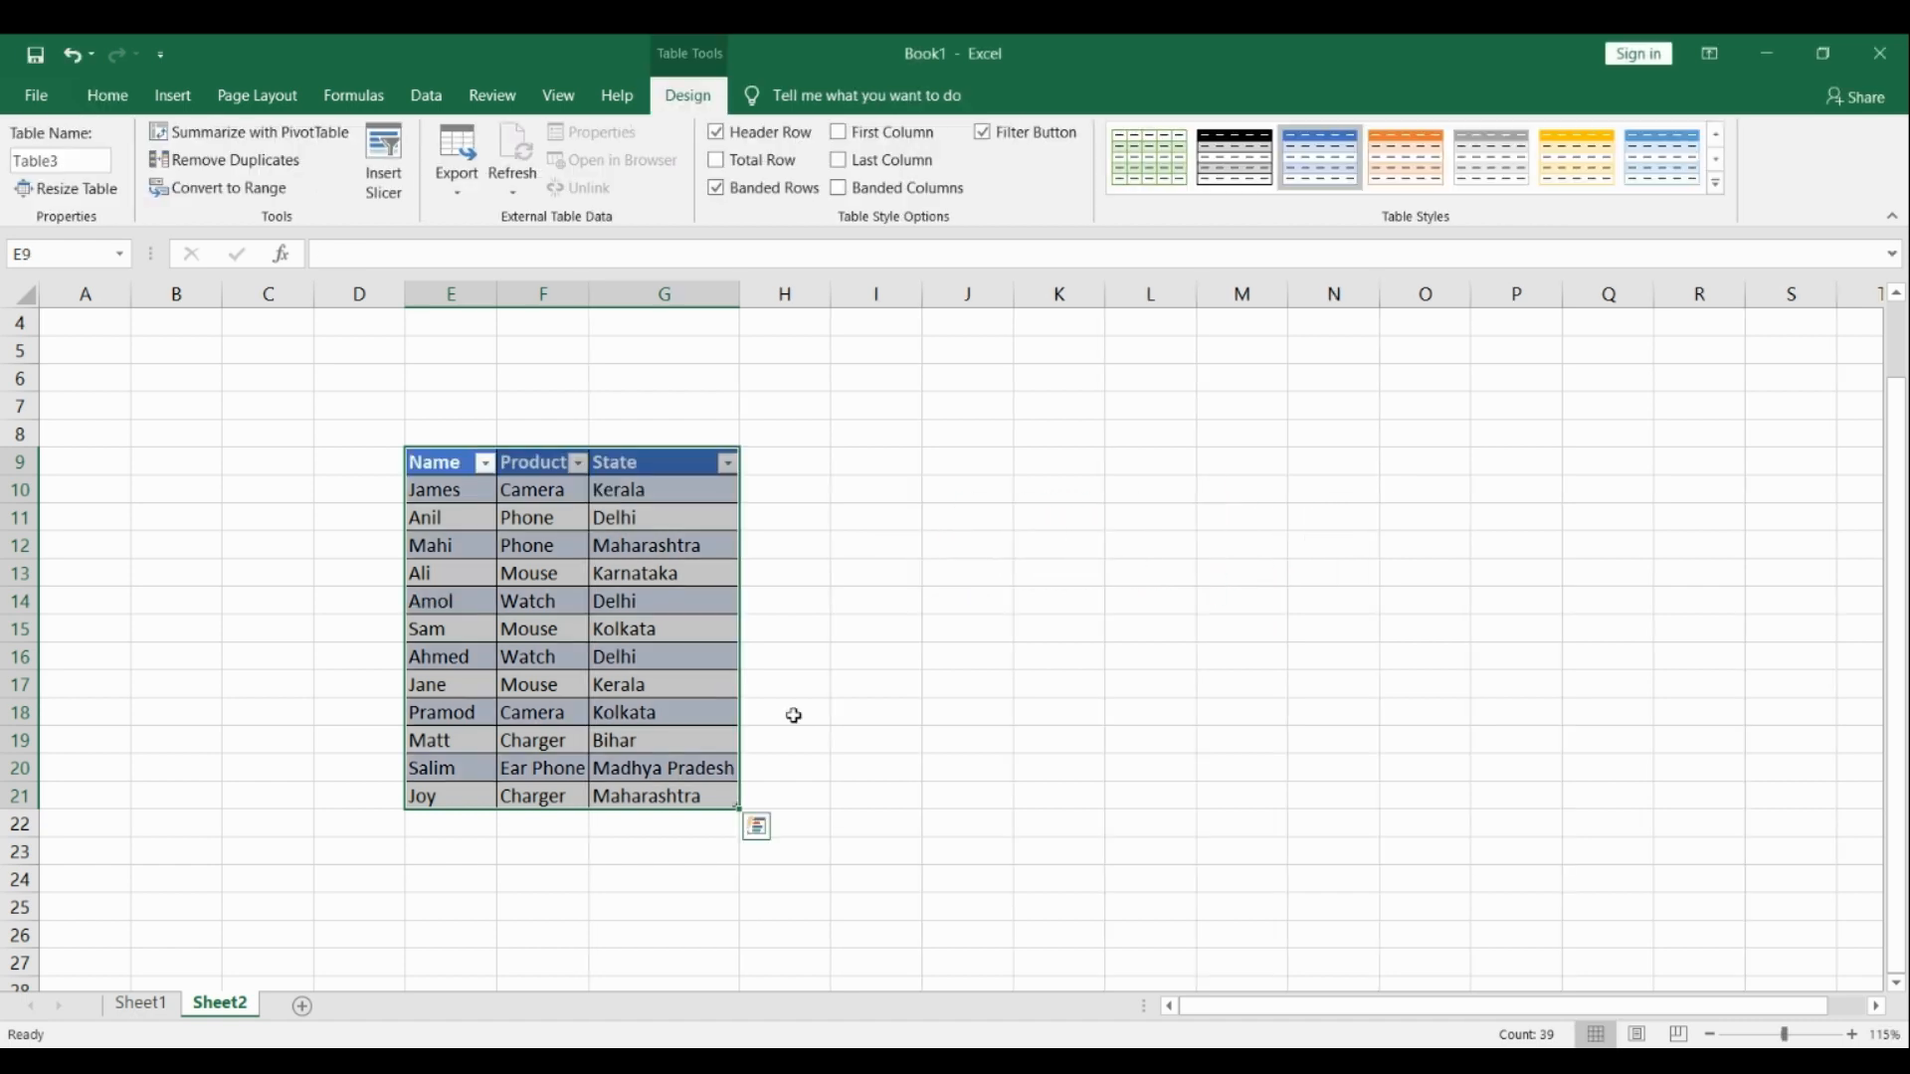
{"action": "scroll", "coordinate": [866, 543], "scroll_direction": "up", "scroll_amount": 1}
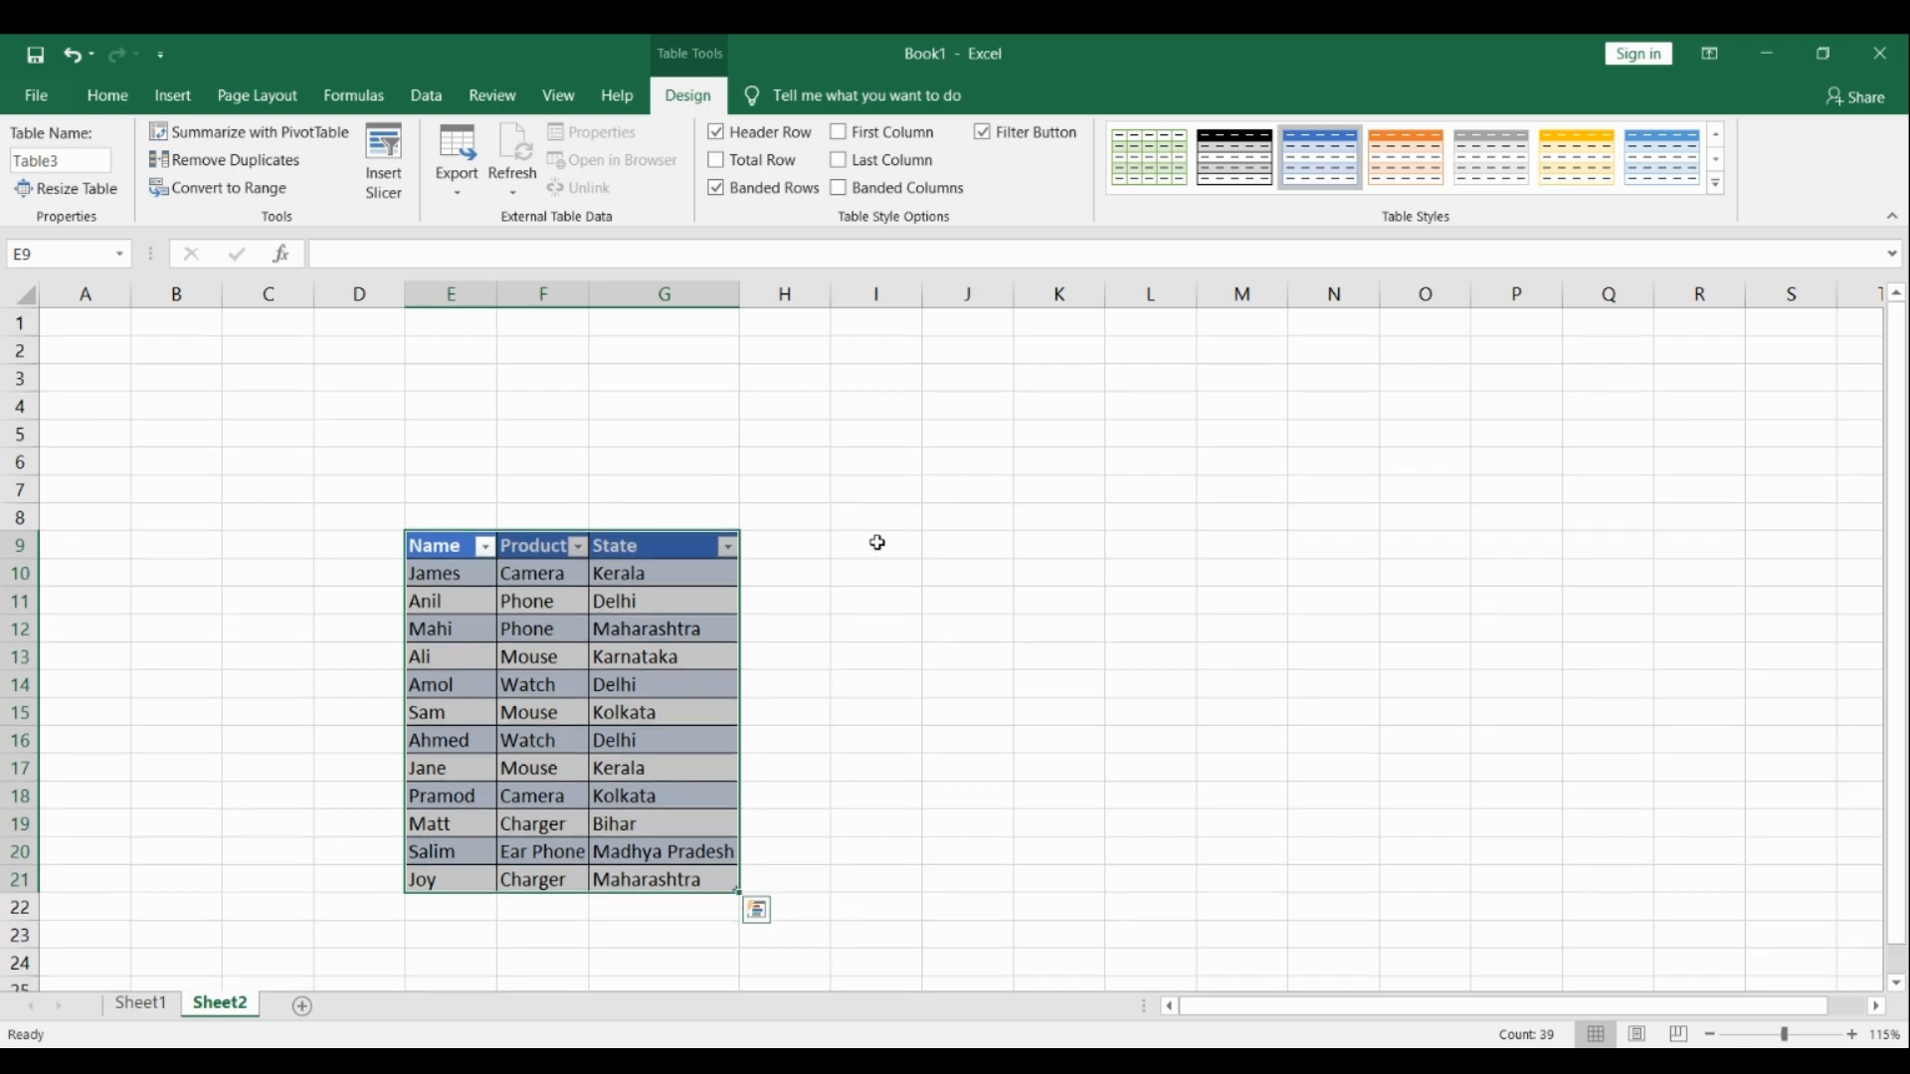
{"action": "left_click", "coordinate": [962, 584]}
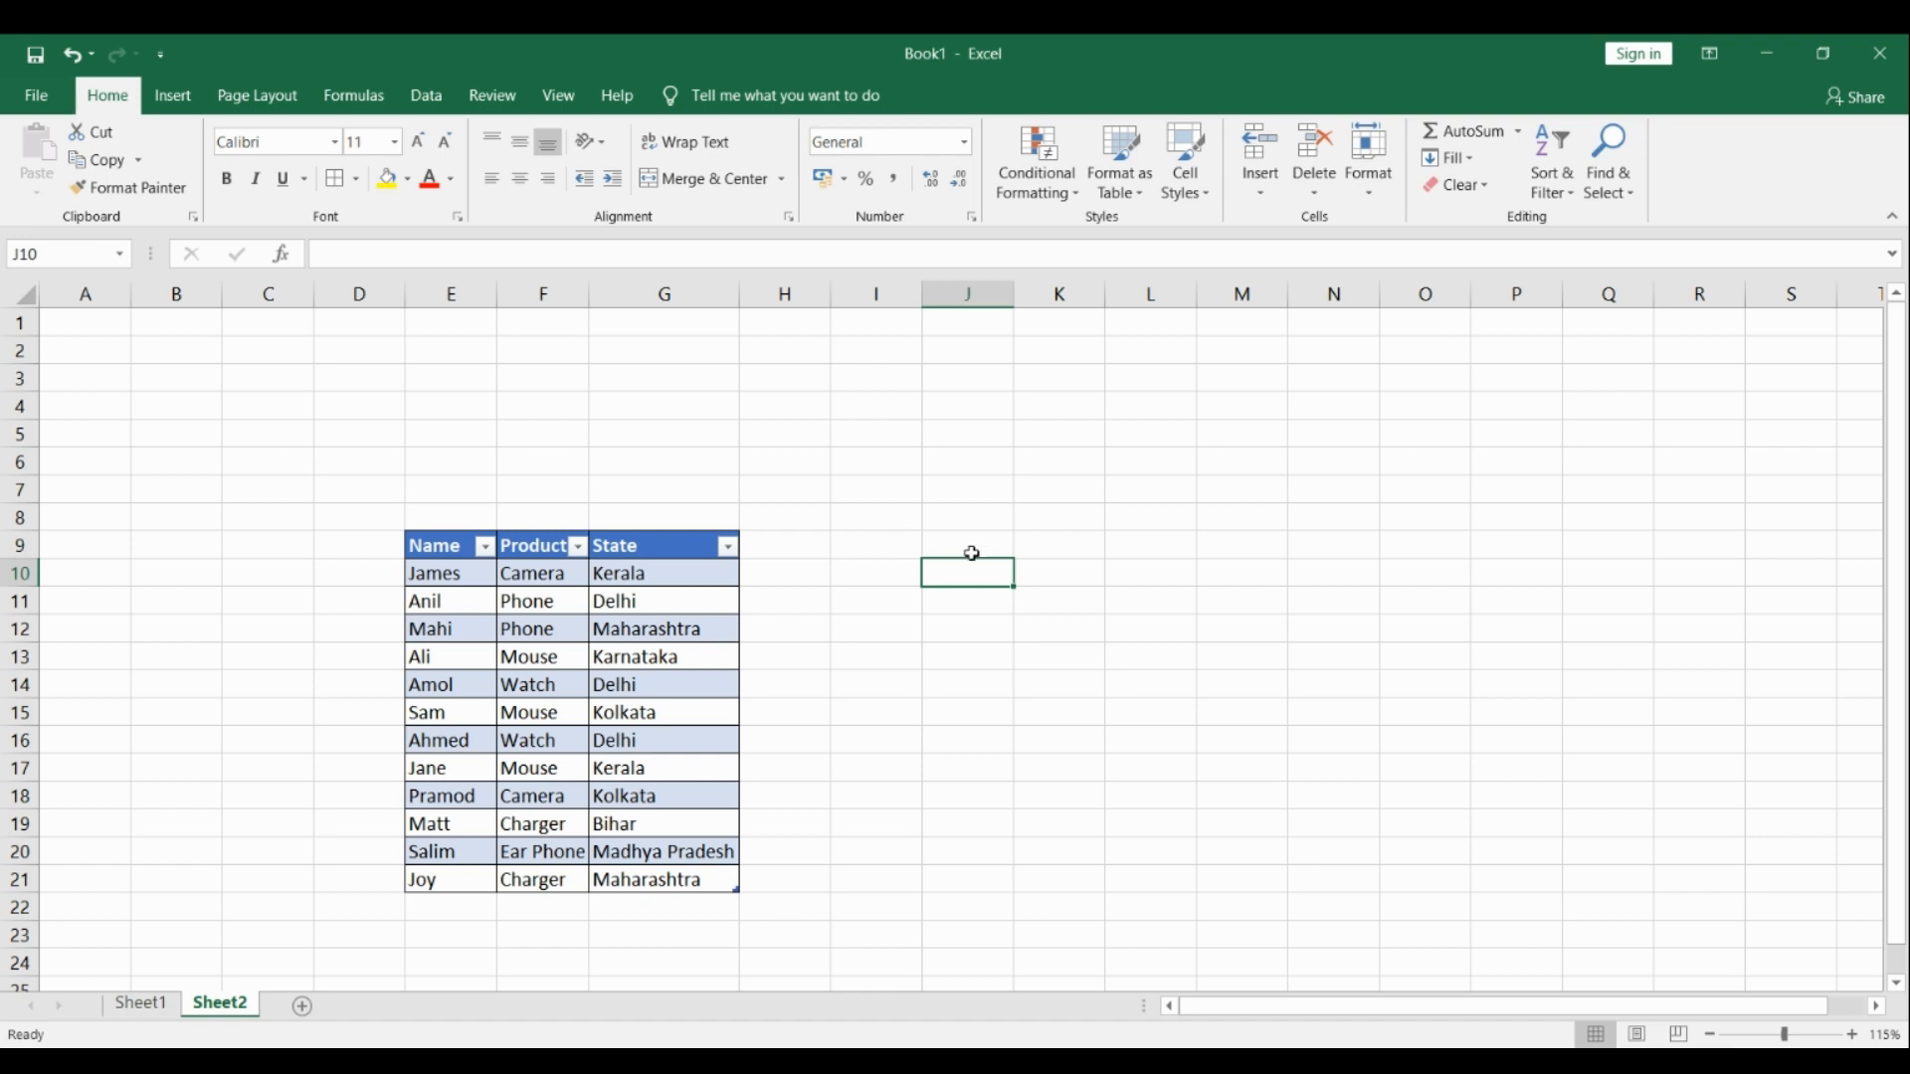
Insert a slicer for the Product field of the Sheet2 table.
{"action": "left_click", "coordinate": [542, 630]}
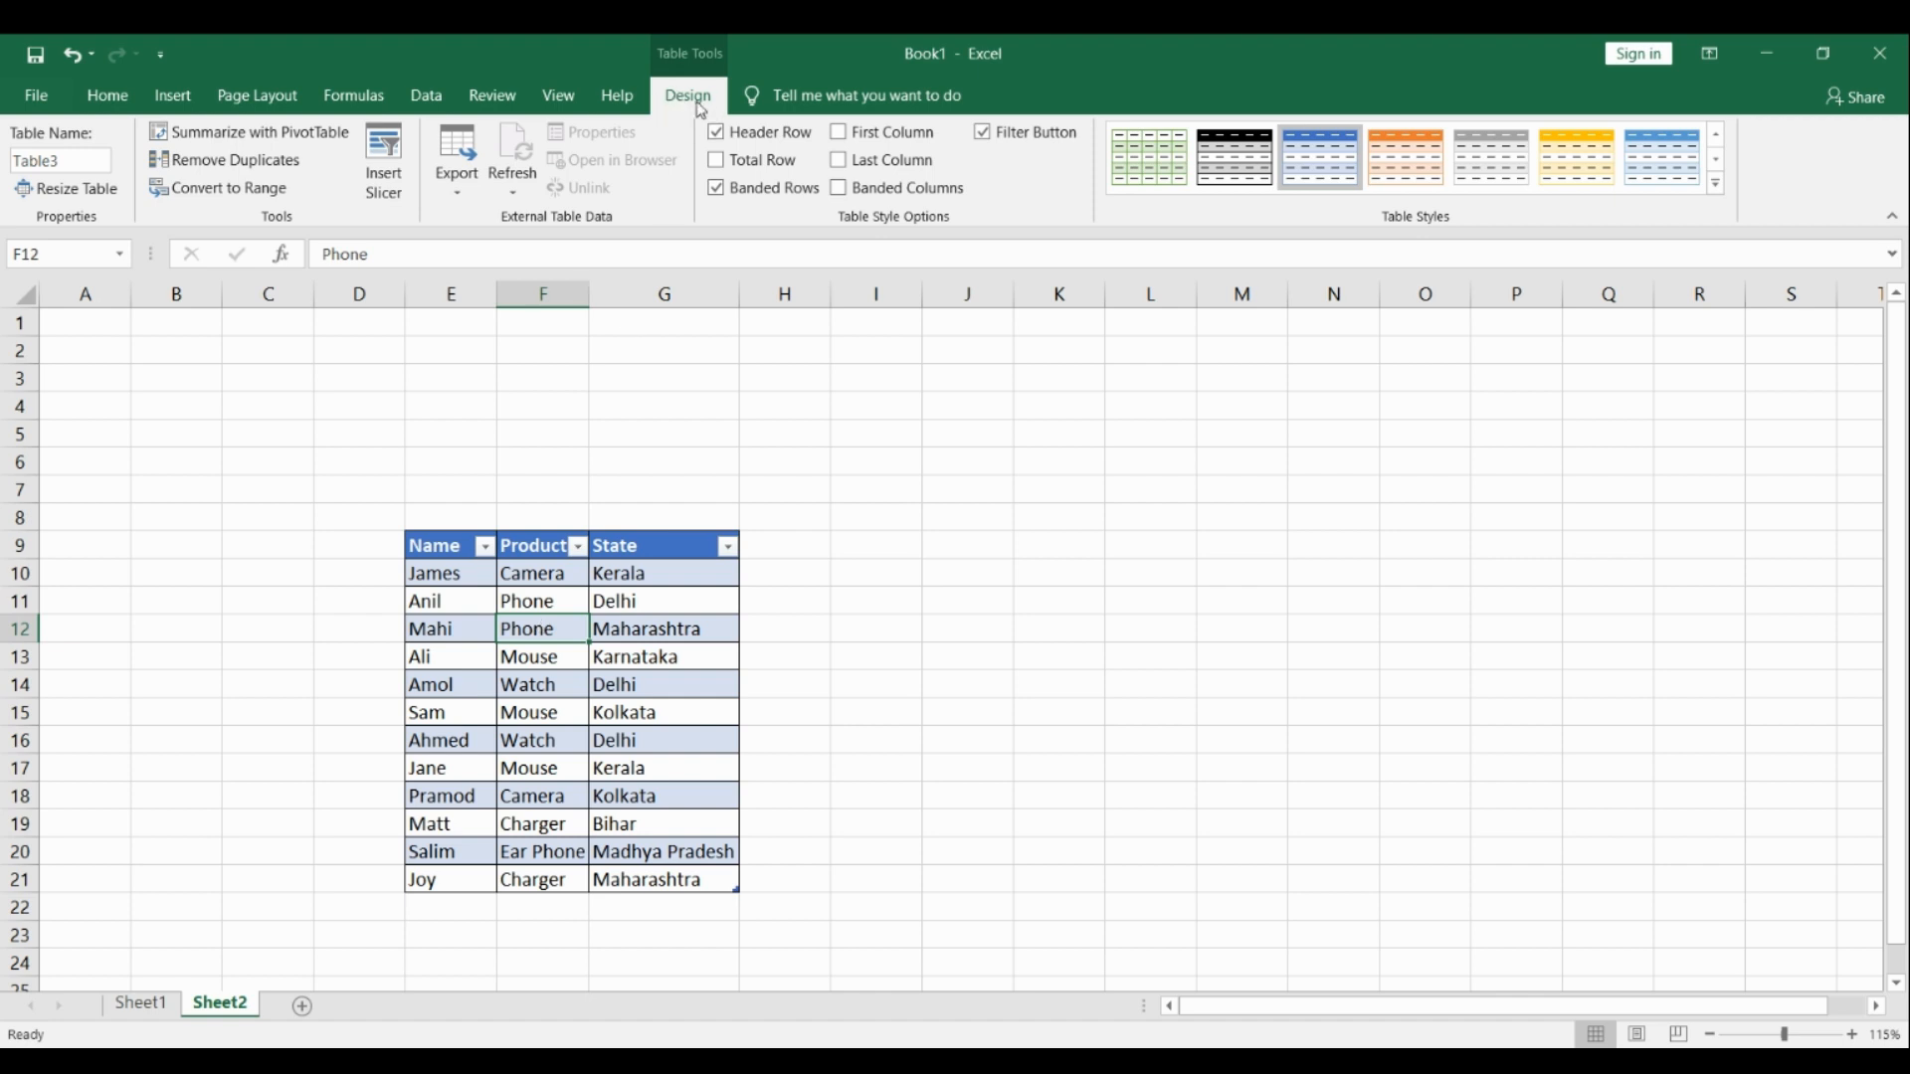
{"action": "left_click", "coordinate": [616, 95]}
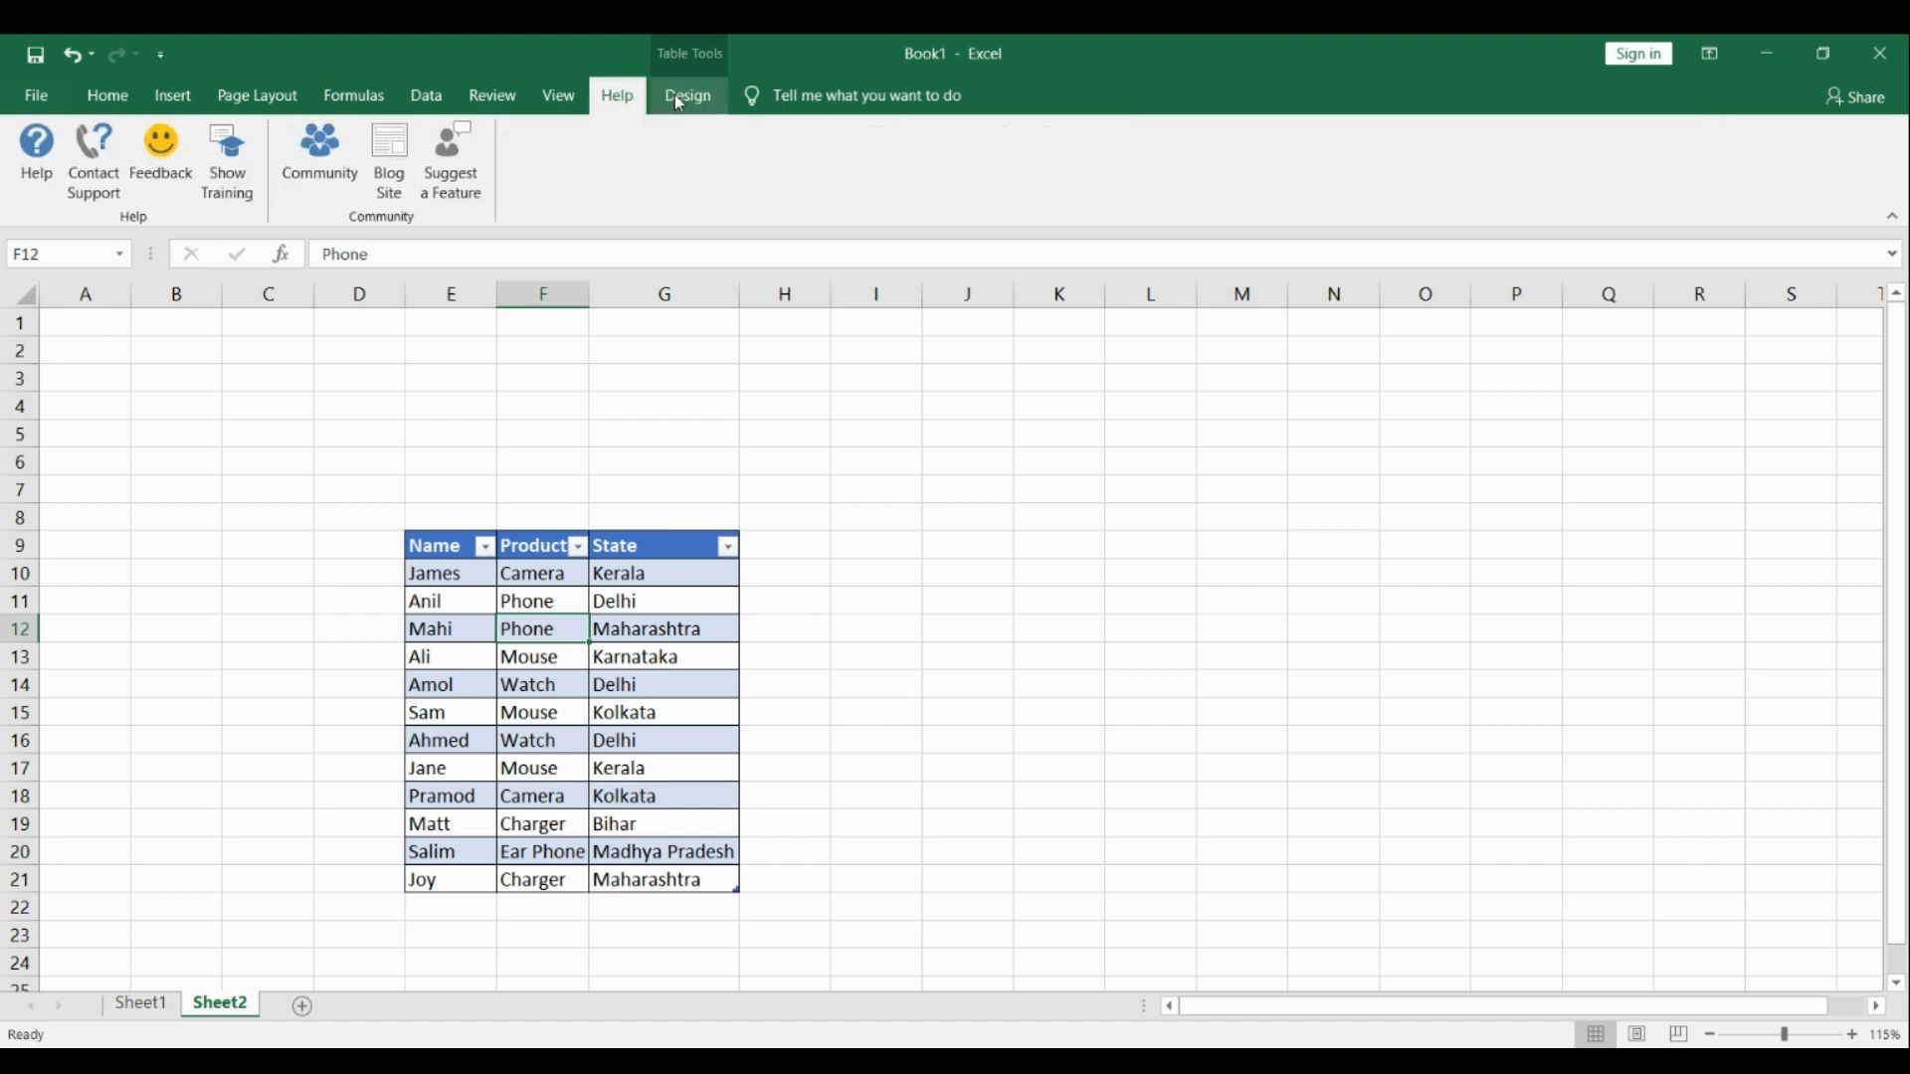
{"action": "left_click", "coordinate": [688, 94]}
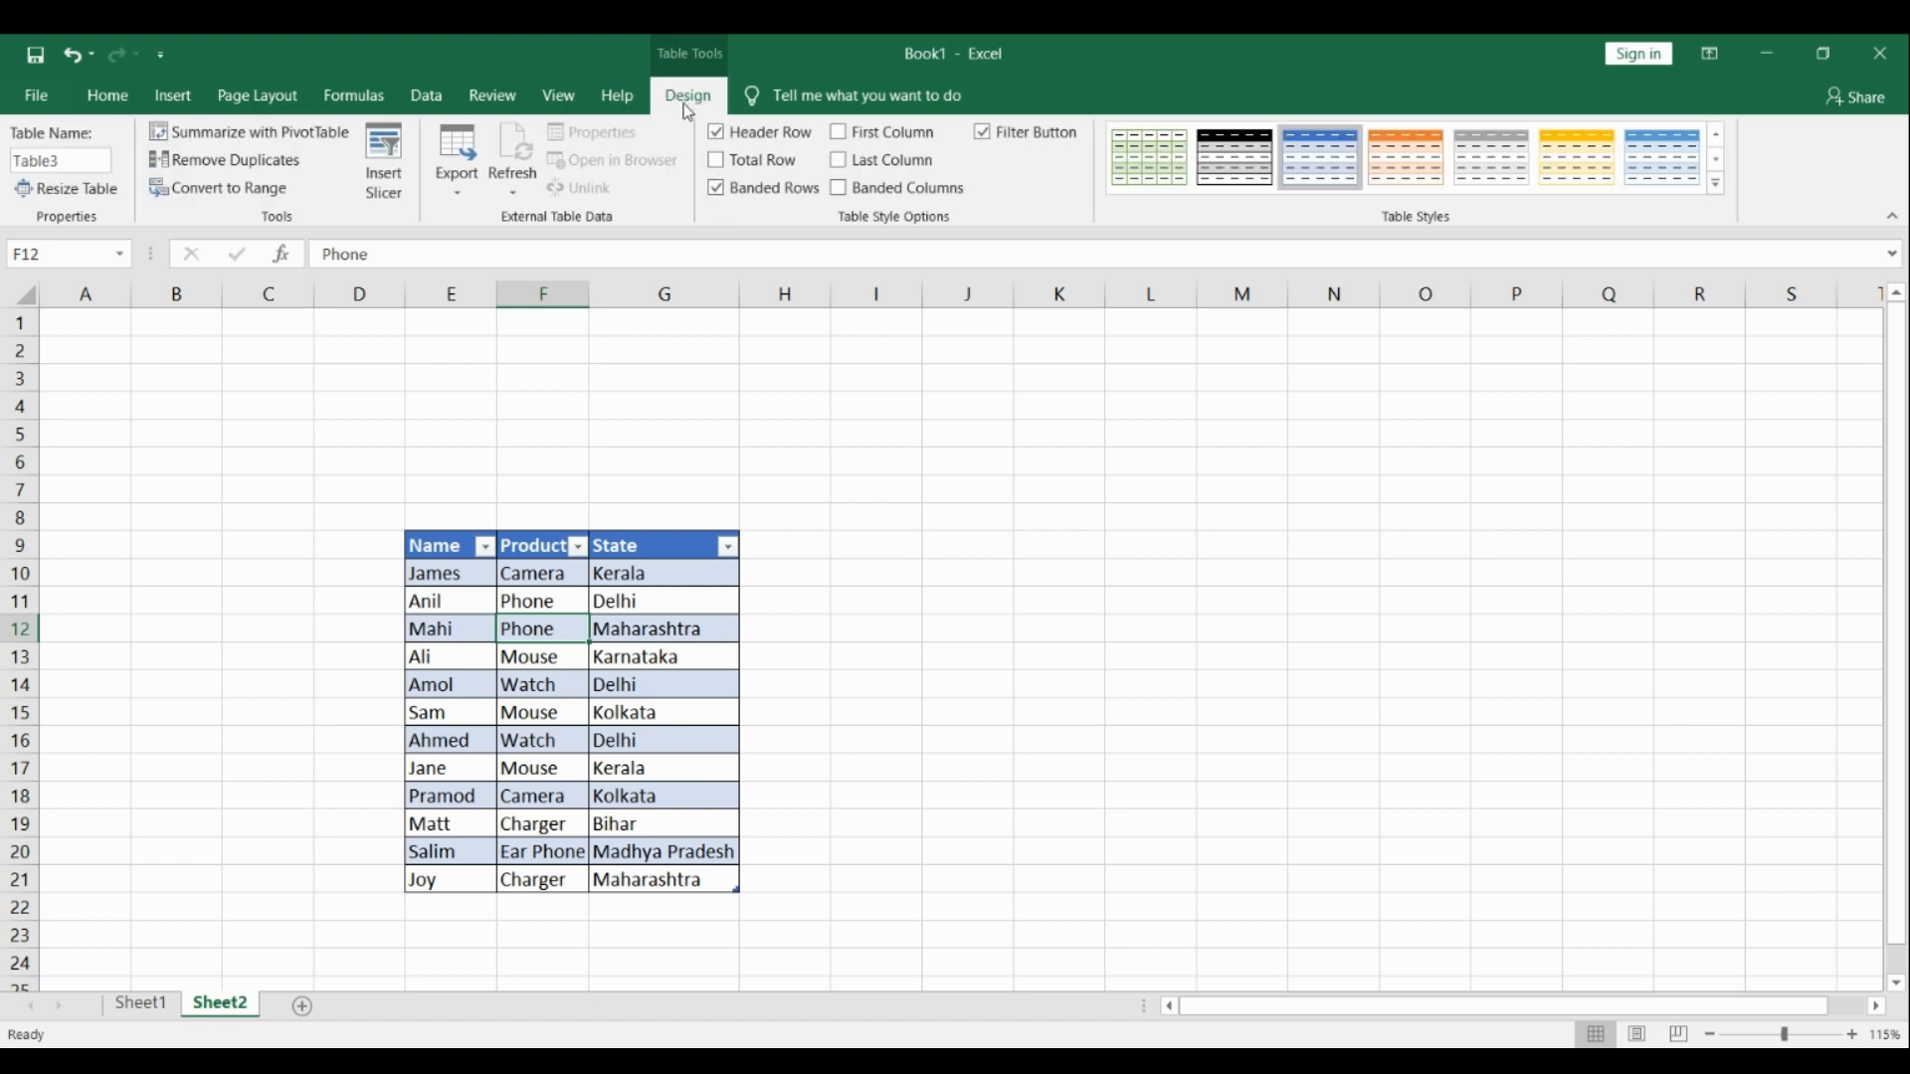
{"action": "left_click", "coordinate": [397, 199]}
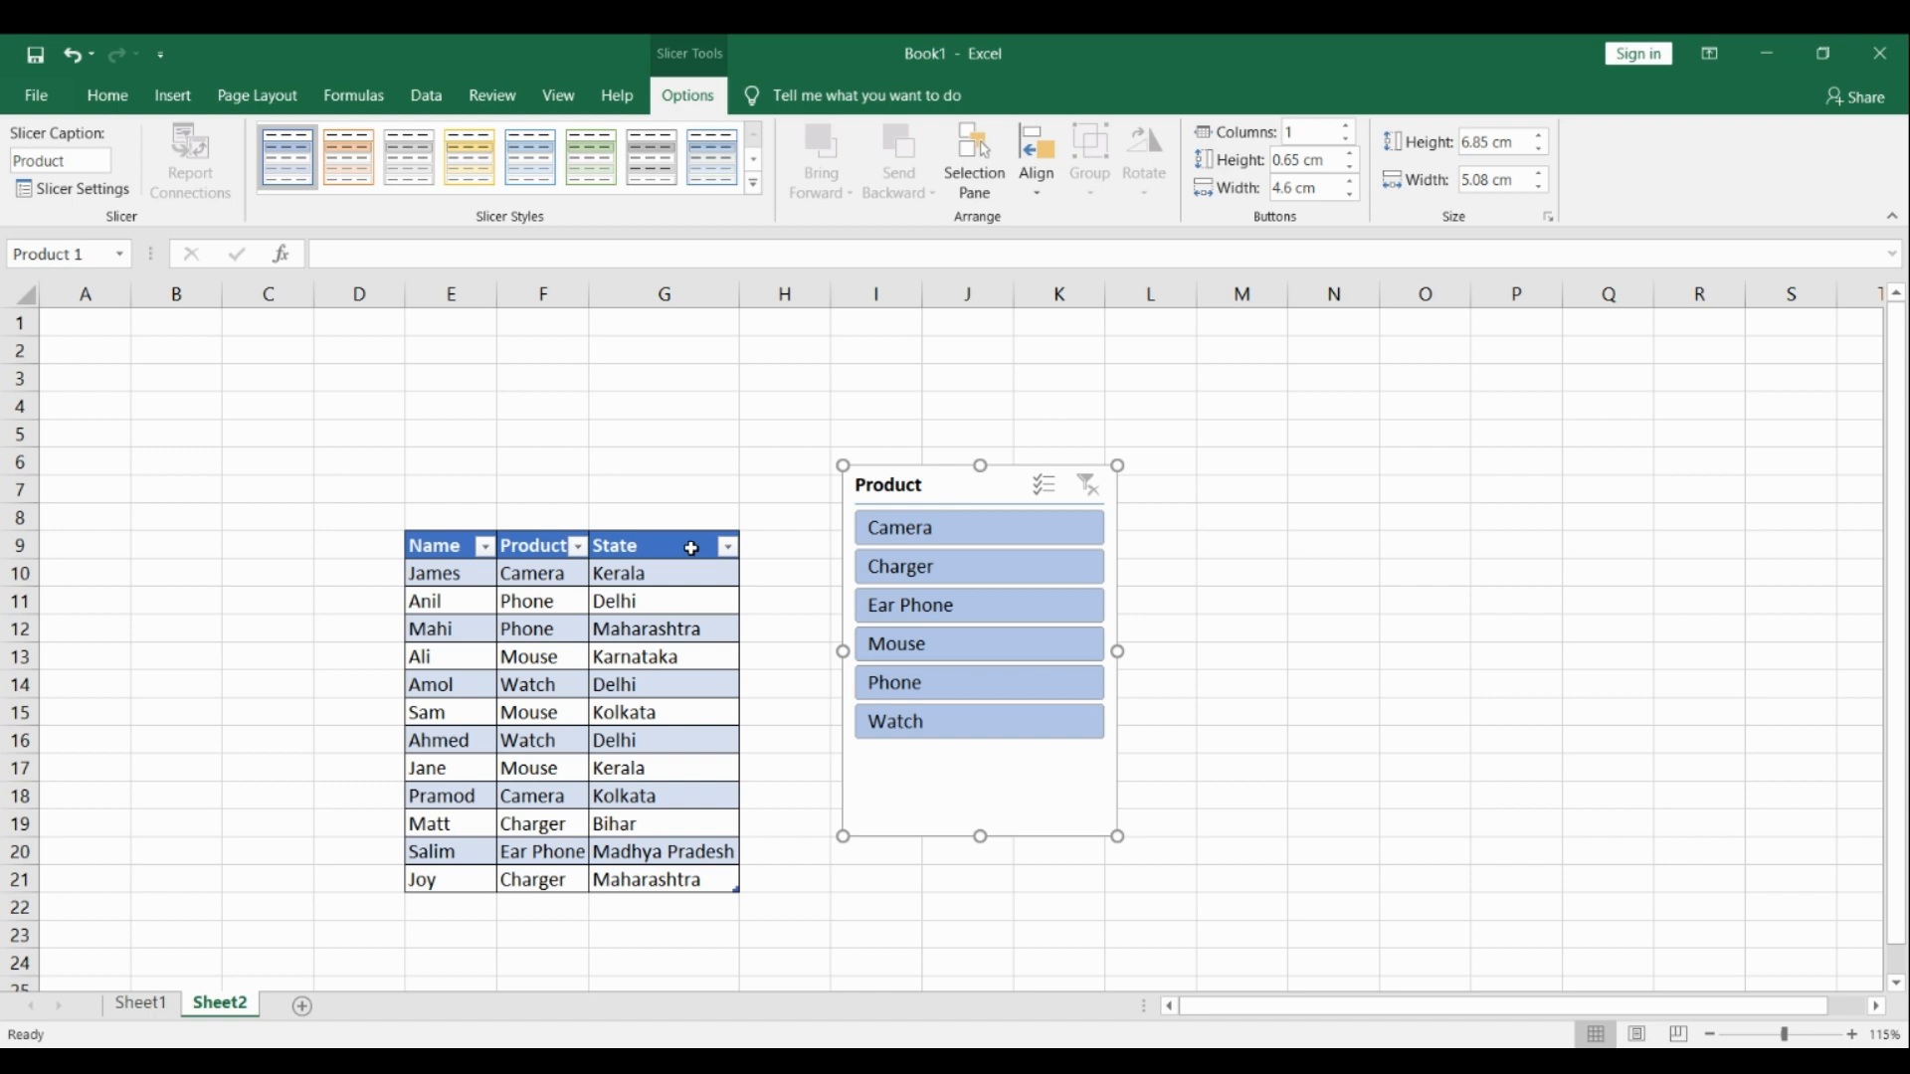
Filter the Sheet2 table with the new slicer by Camera, Charger, Mouse, Phone and finally Watch, one at a time.
{"action": "left_click", "coordinate": [910, 542]}
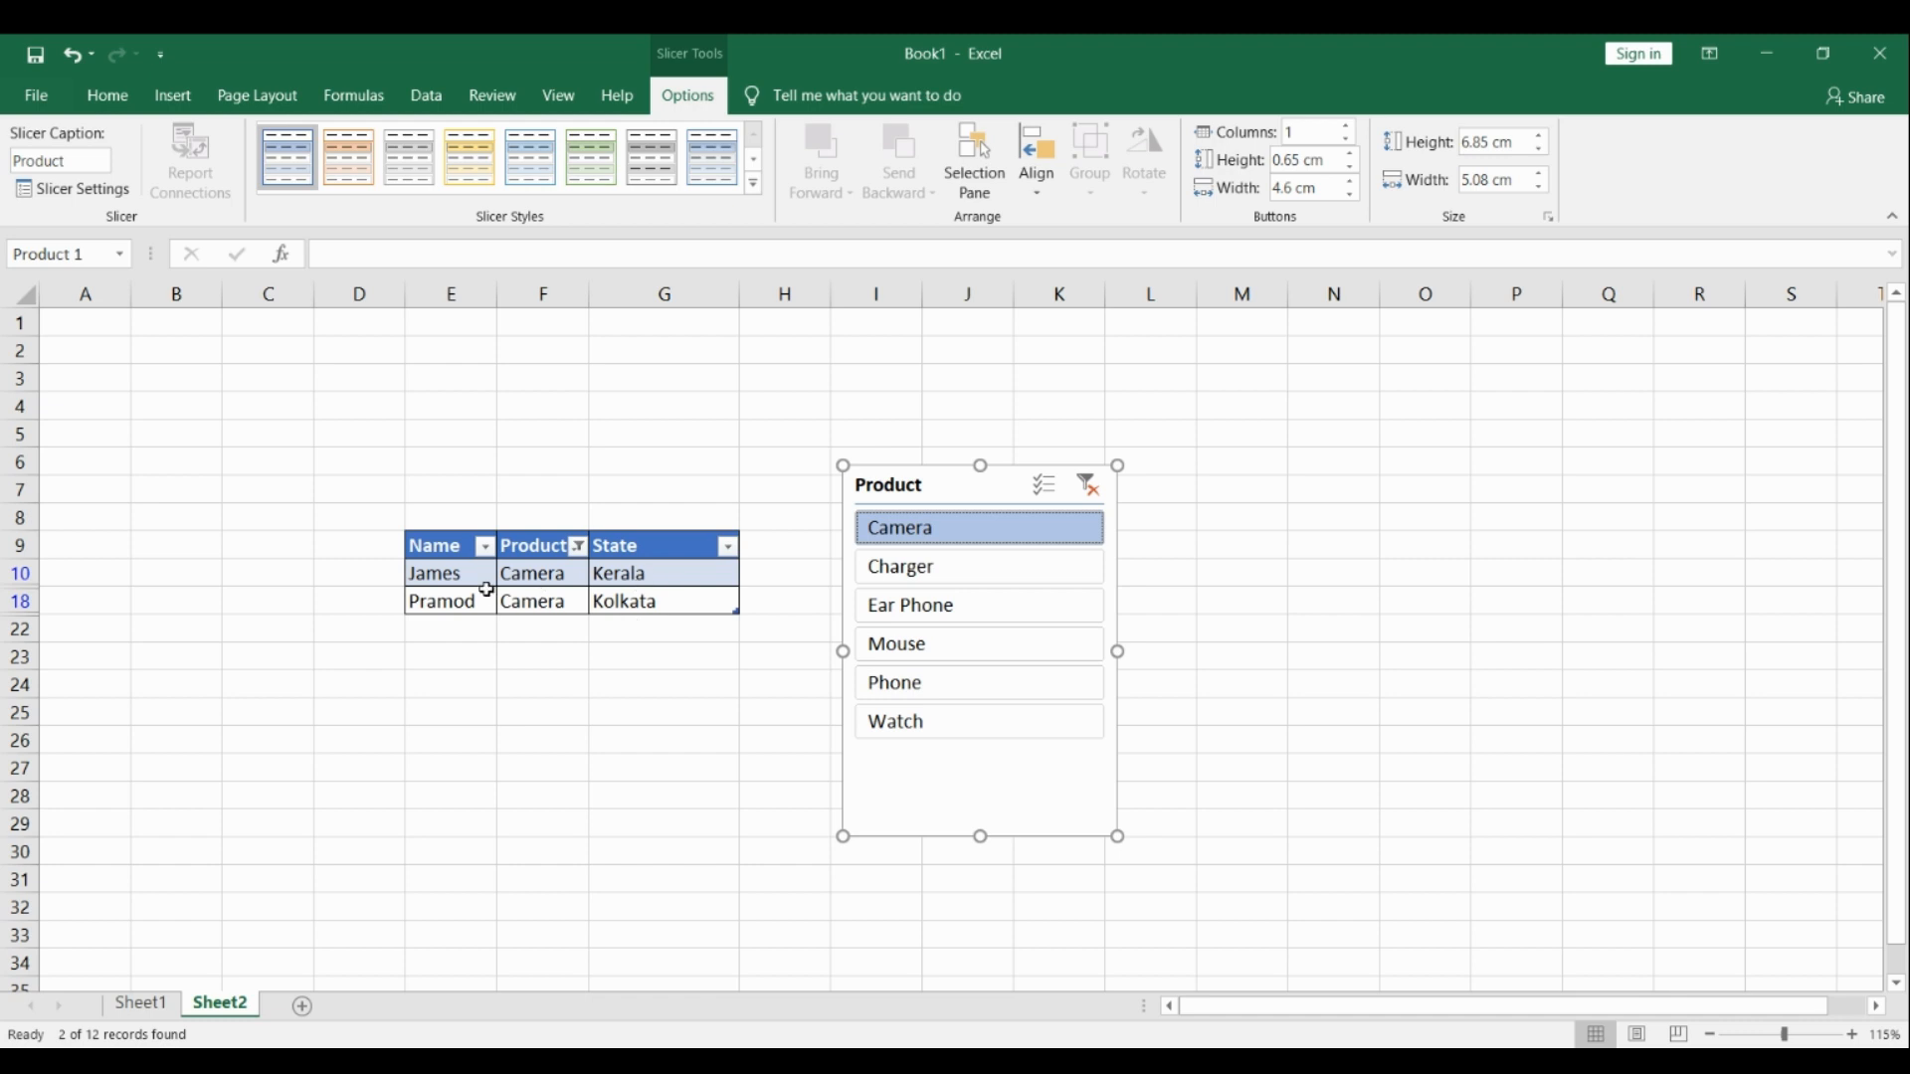
{"action": "left_click", "coordinate": [916, 581]}
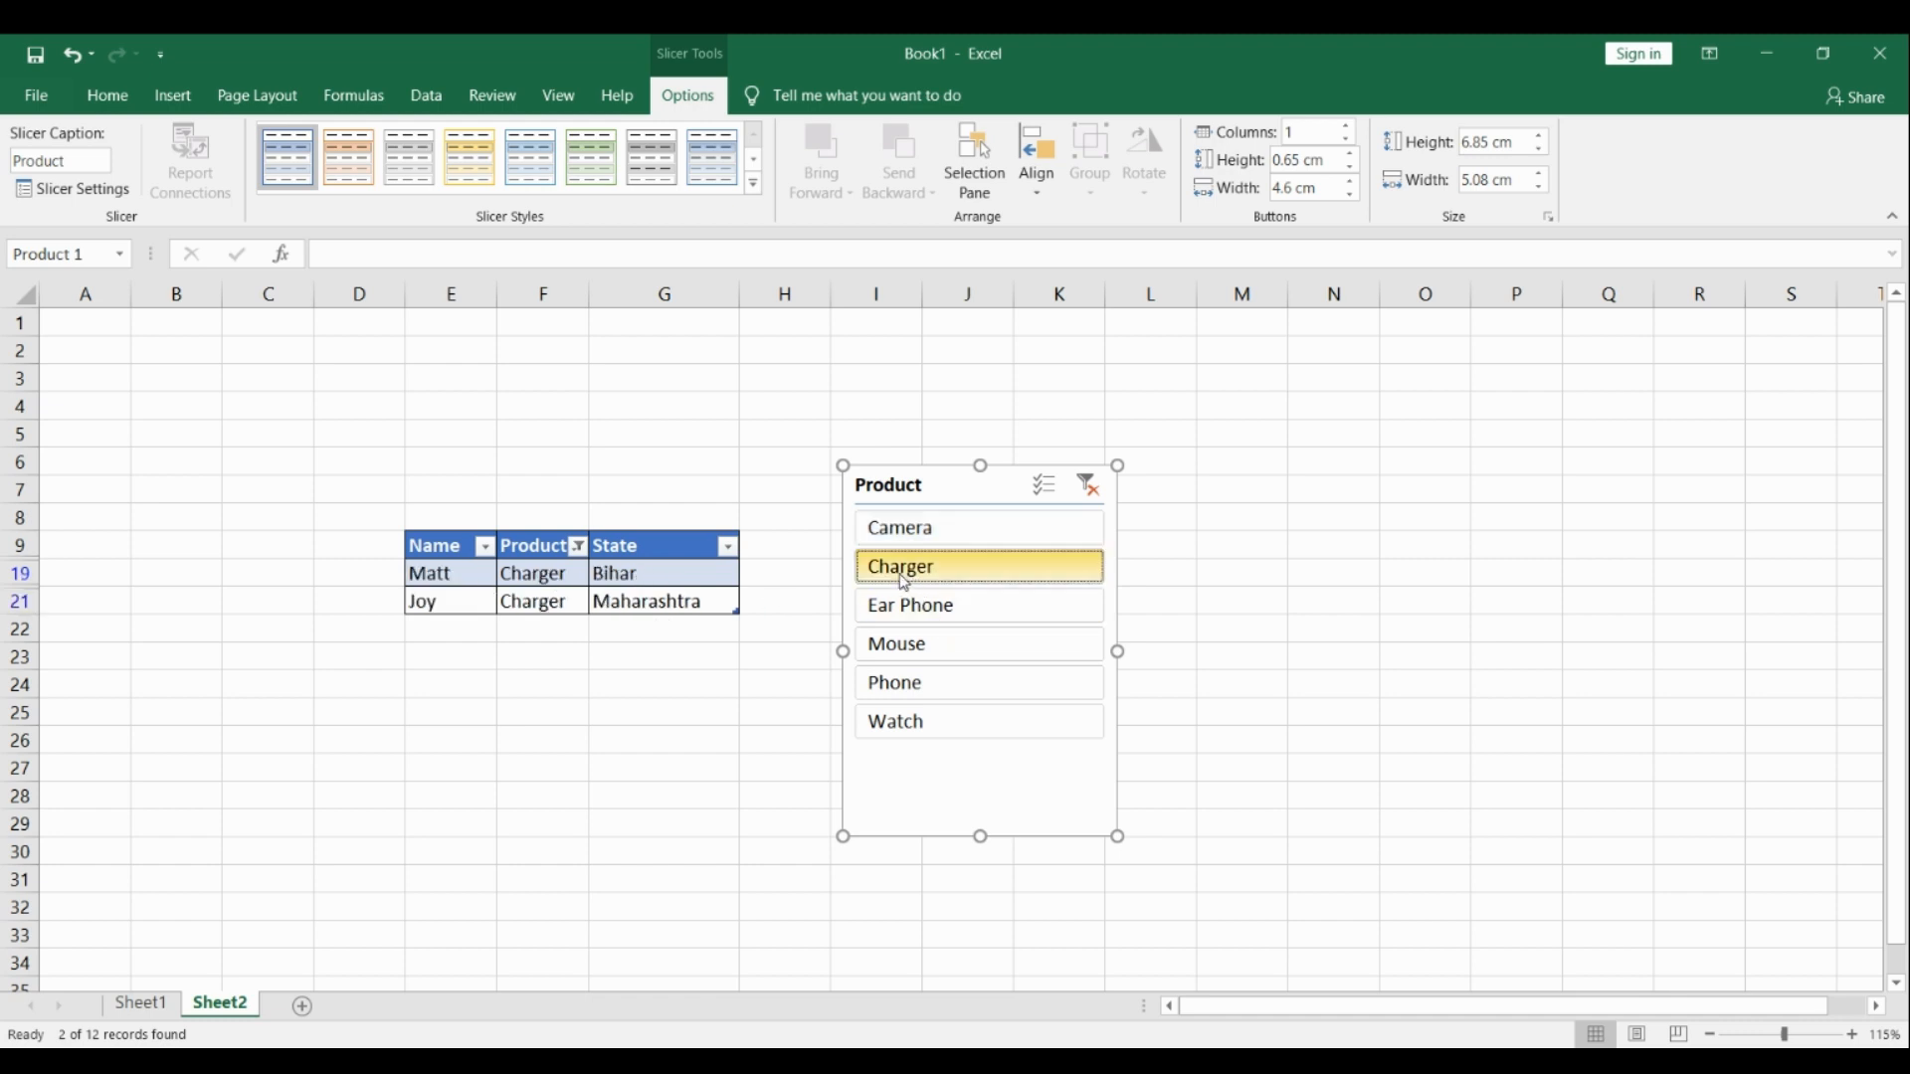
{"action": "left_click", "coordinate": [928, 649]}
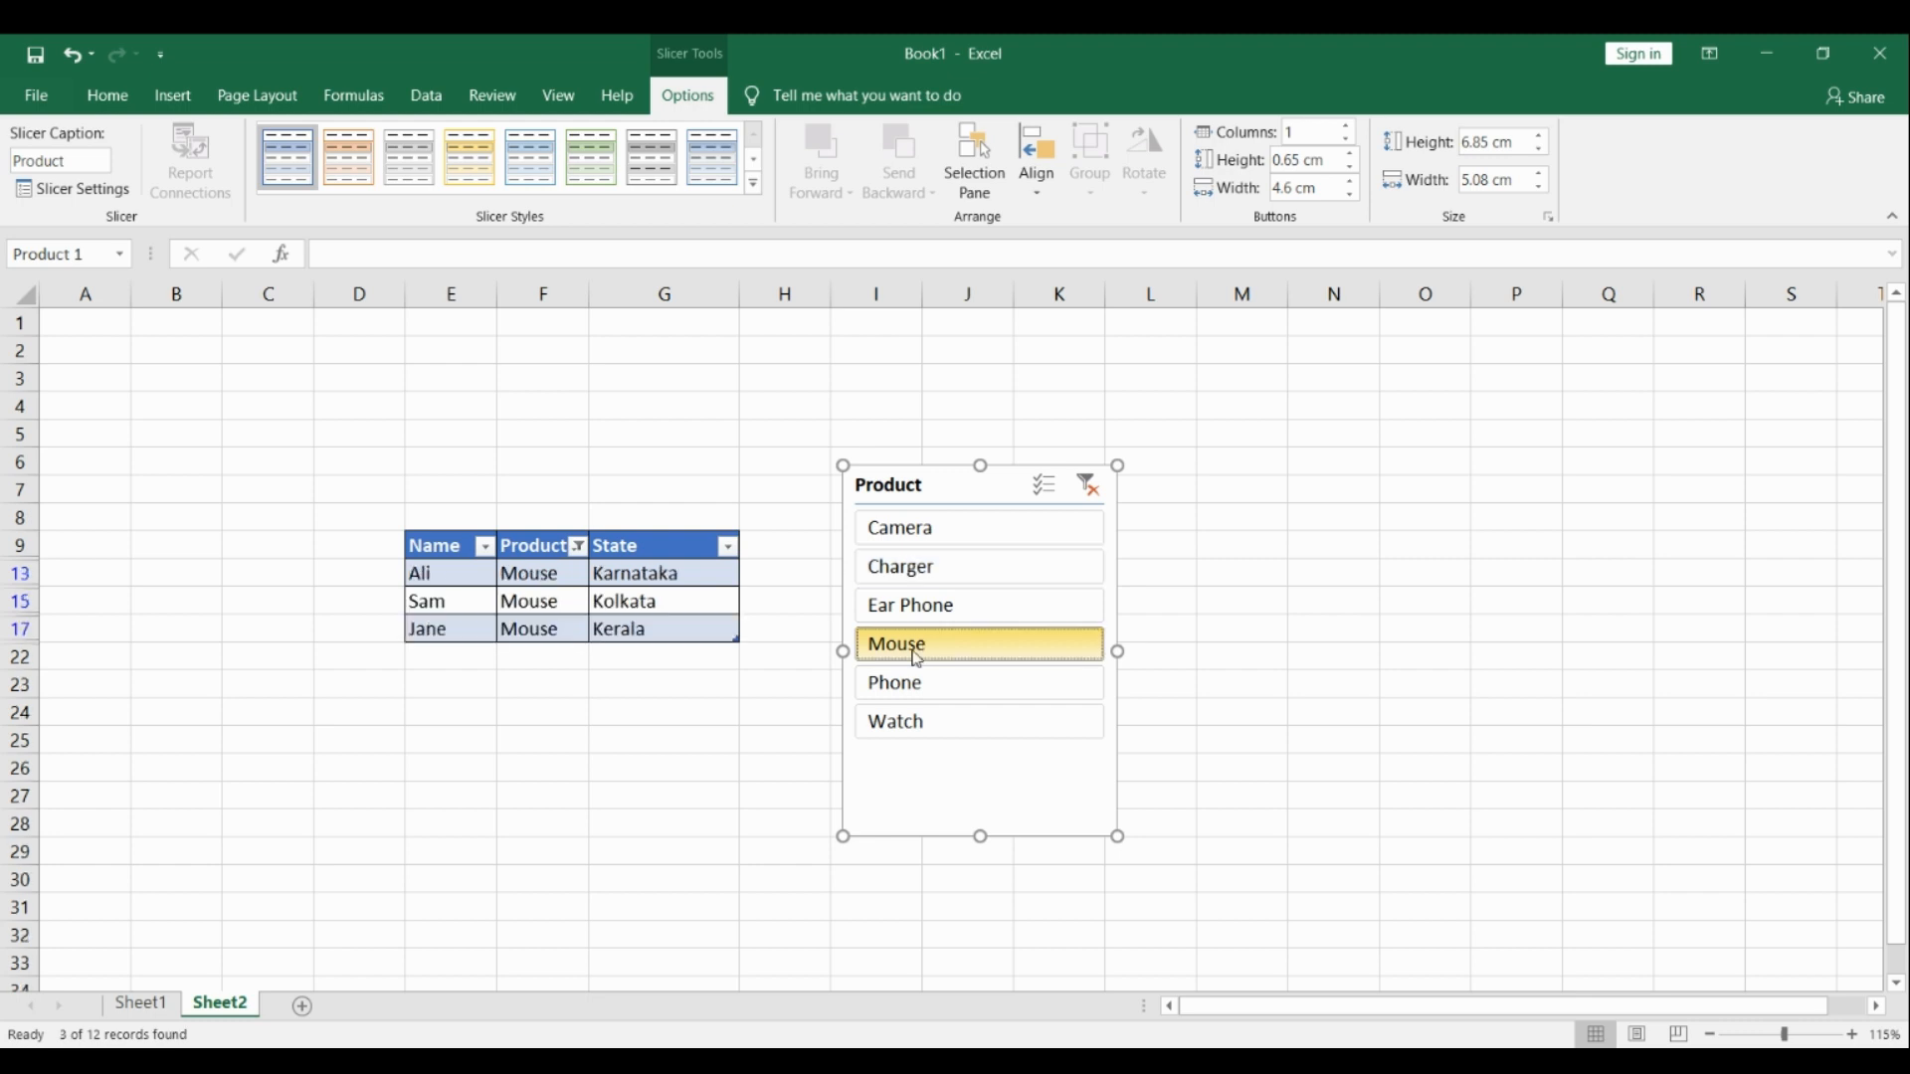
{"action": "left_click", "coordinate": [961, 695]}
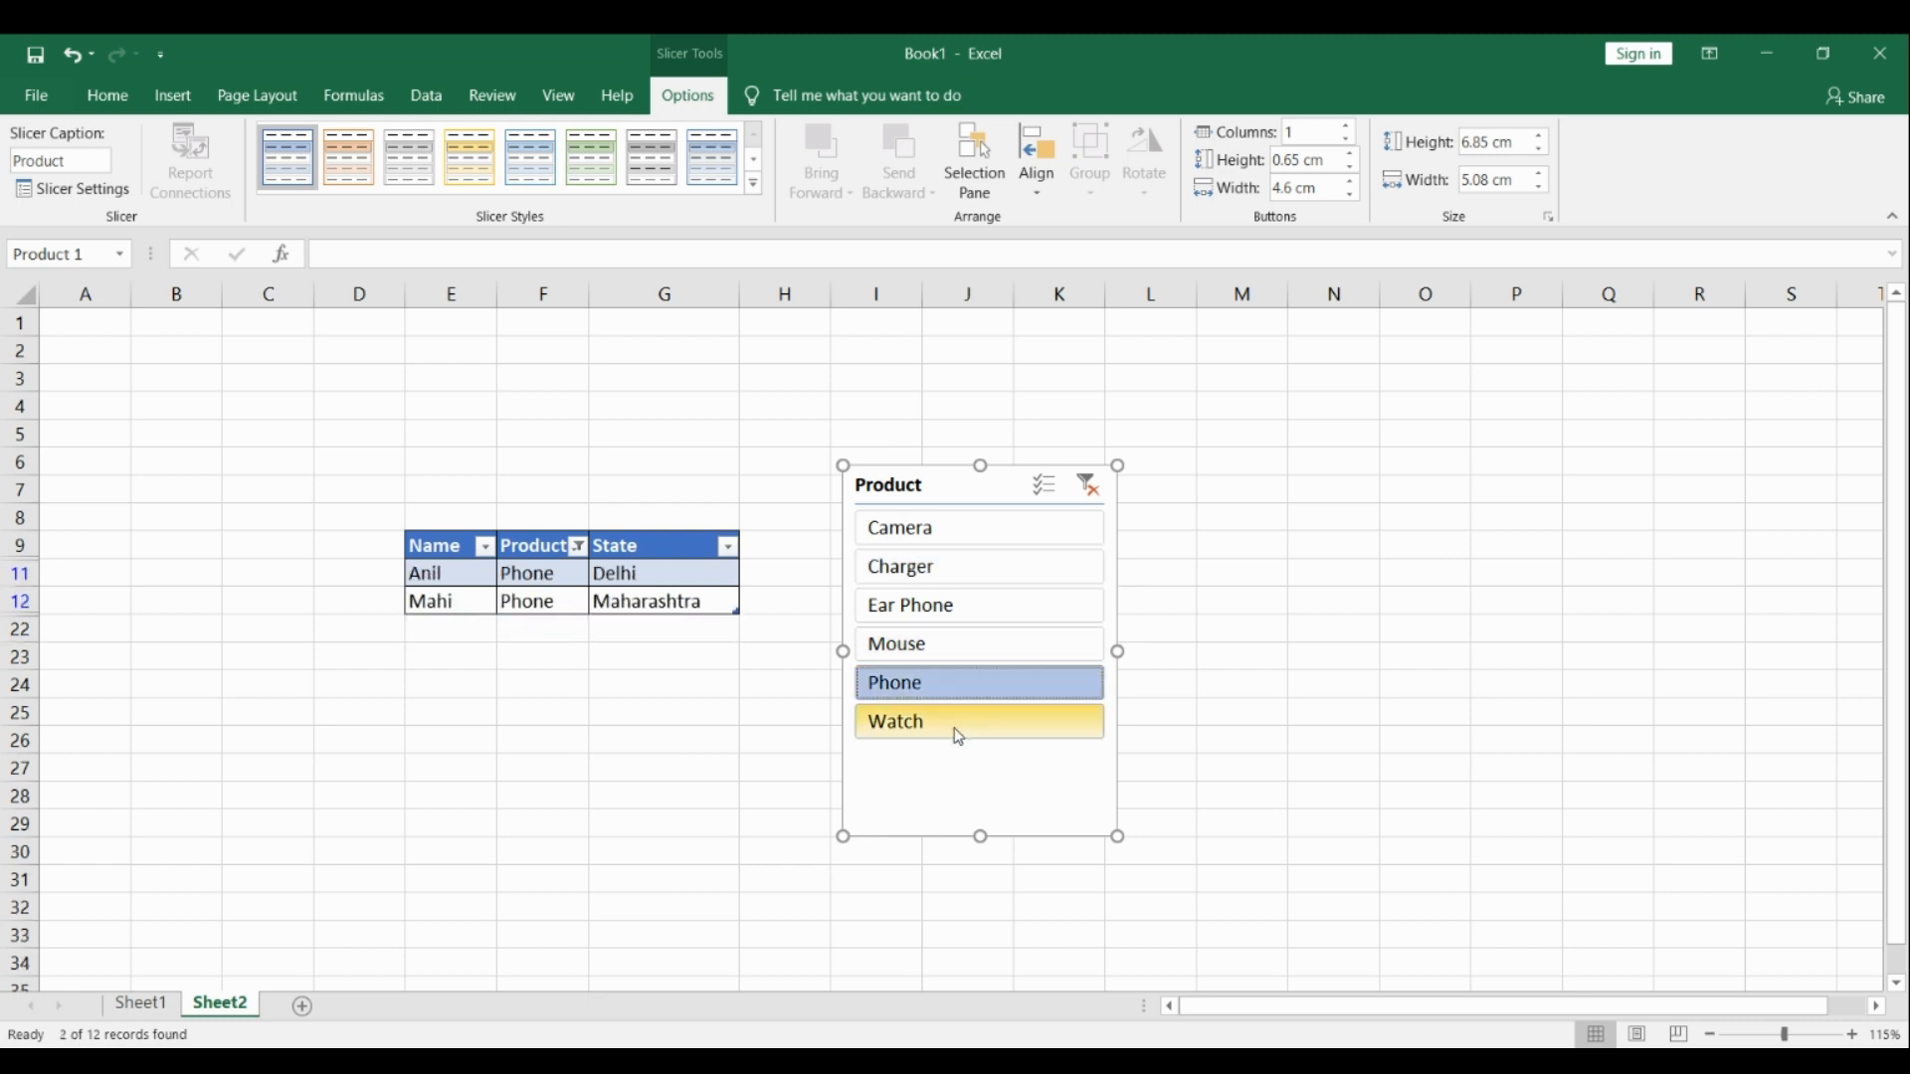
{"action": "left_click", "coordinate": [956, 729]}
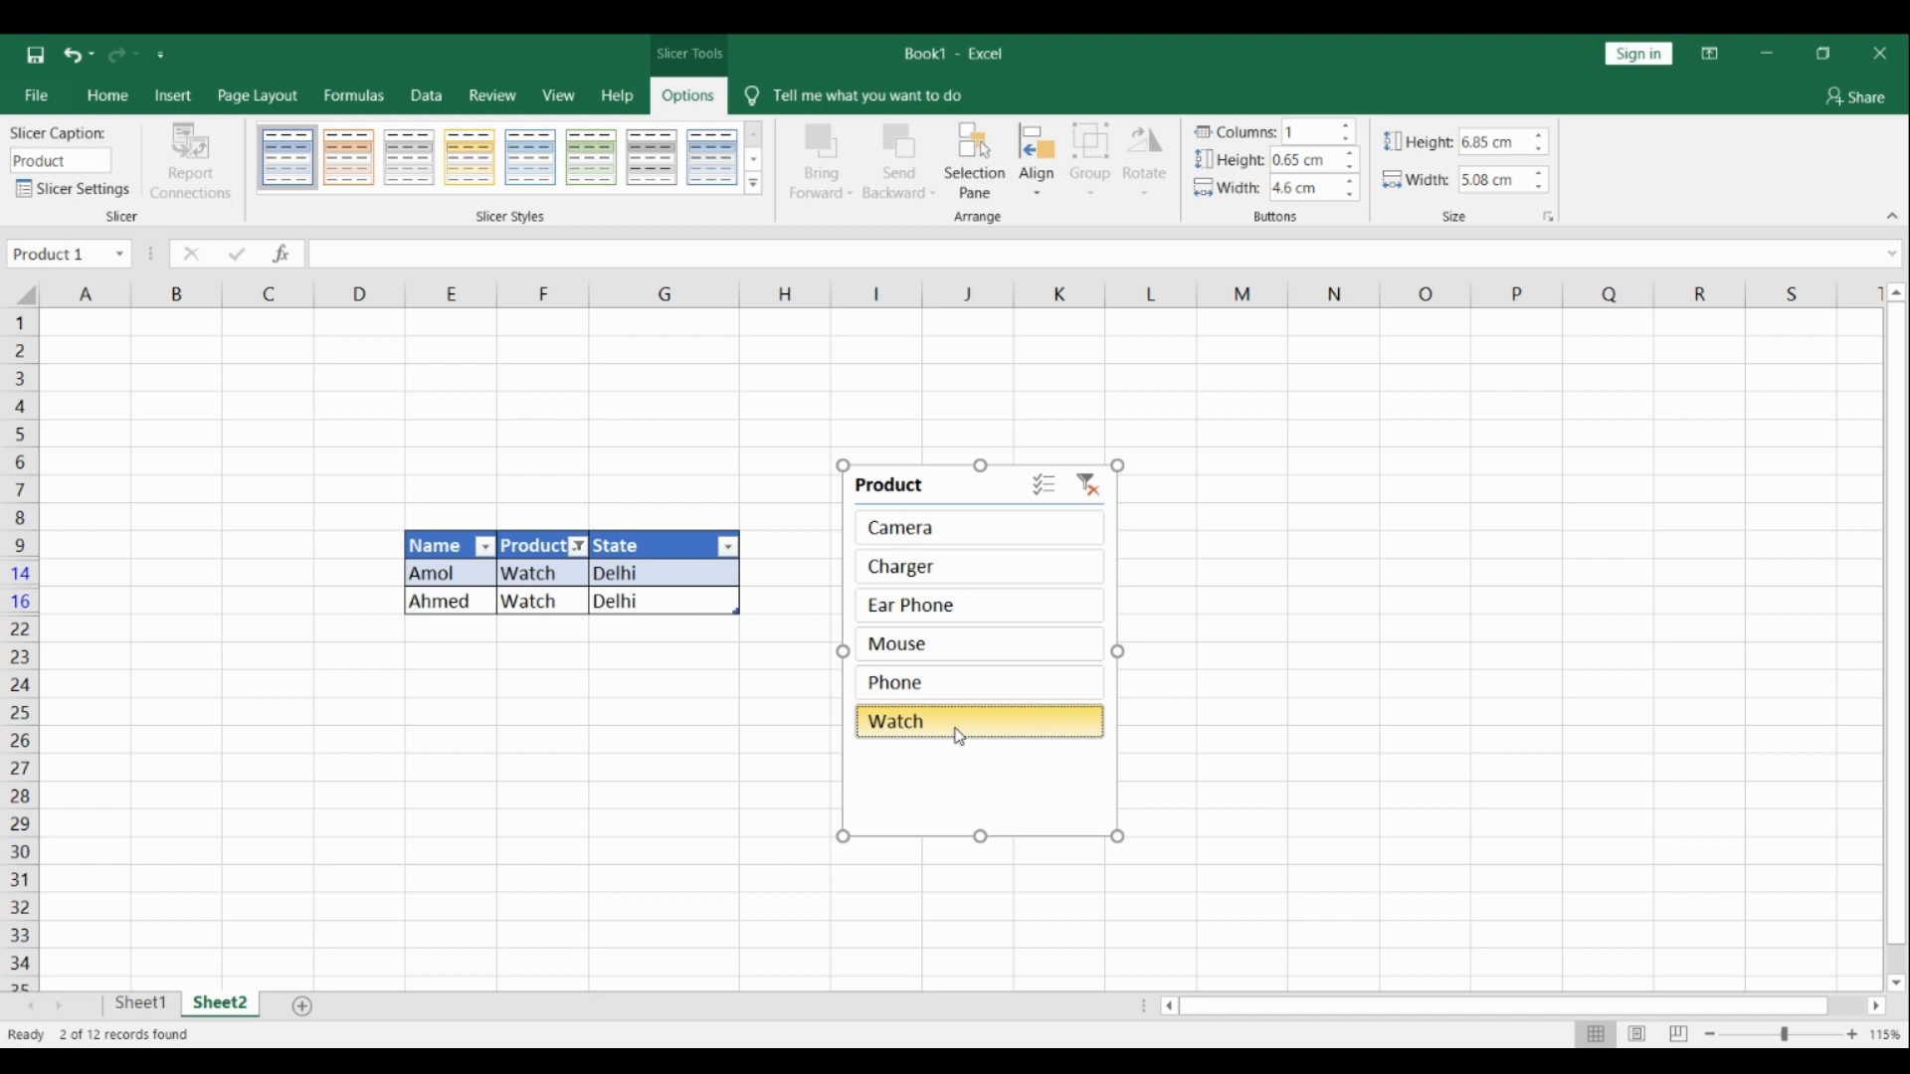
Turn on multi-select in the Product slicer and try excluding Camera and Ear Phone, clearing the filter before and after.
{"action": "left_click", "coordinate": [1089, 486]}
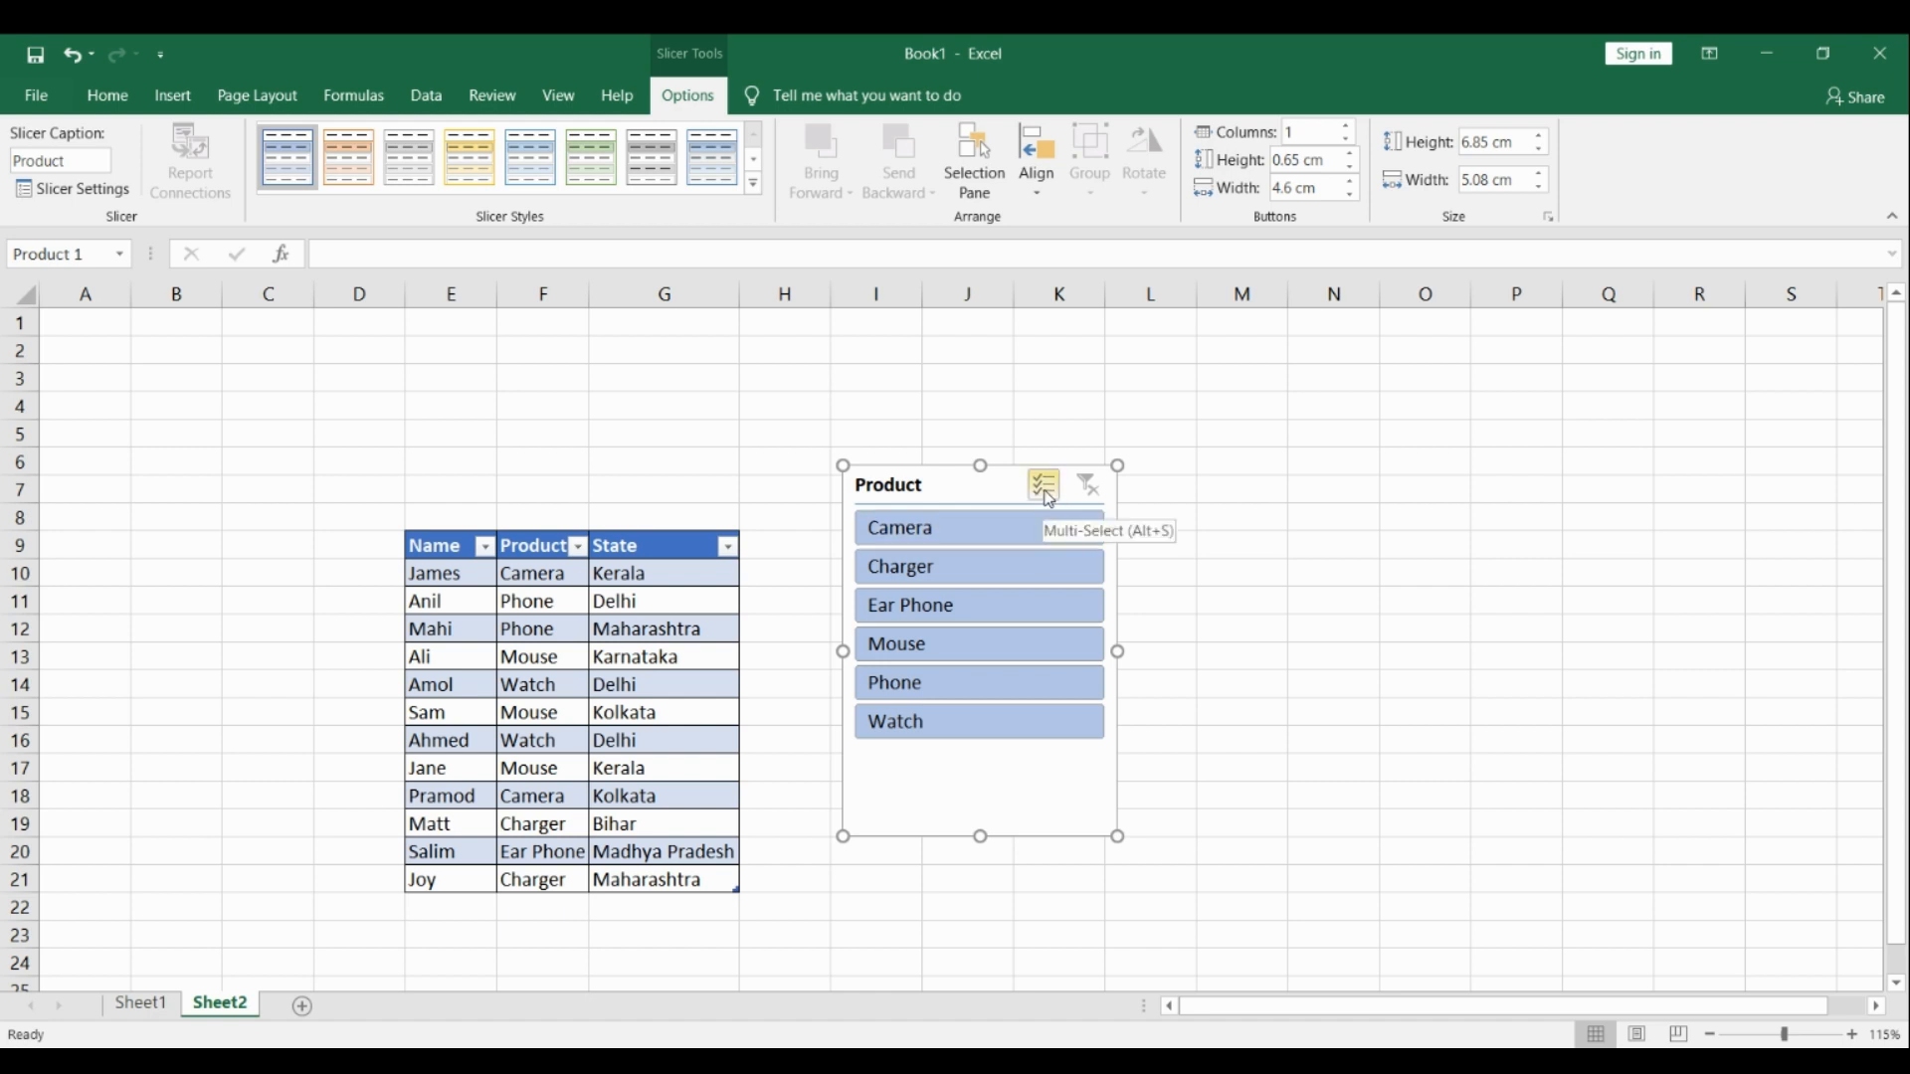
{"action": "left_click", "coordinate": [1044, 488]}
{"action": "left_click", "coordinate": [970, 543]}
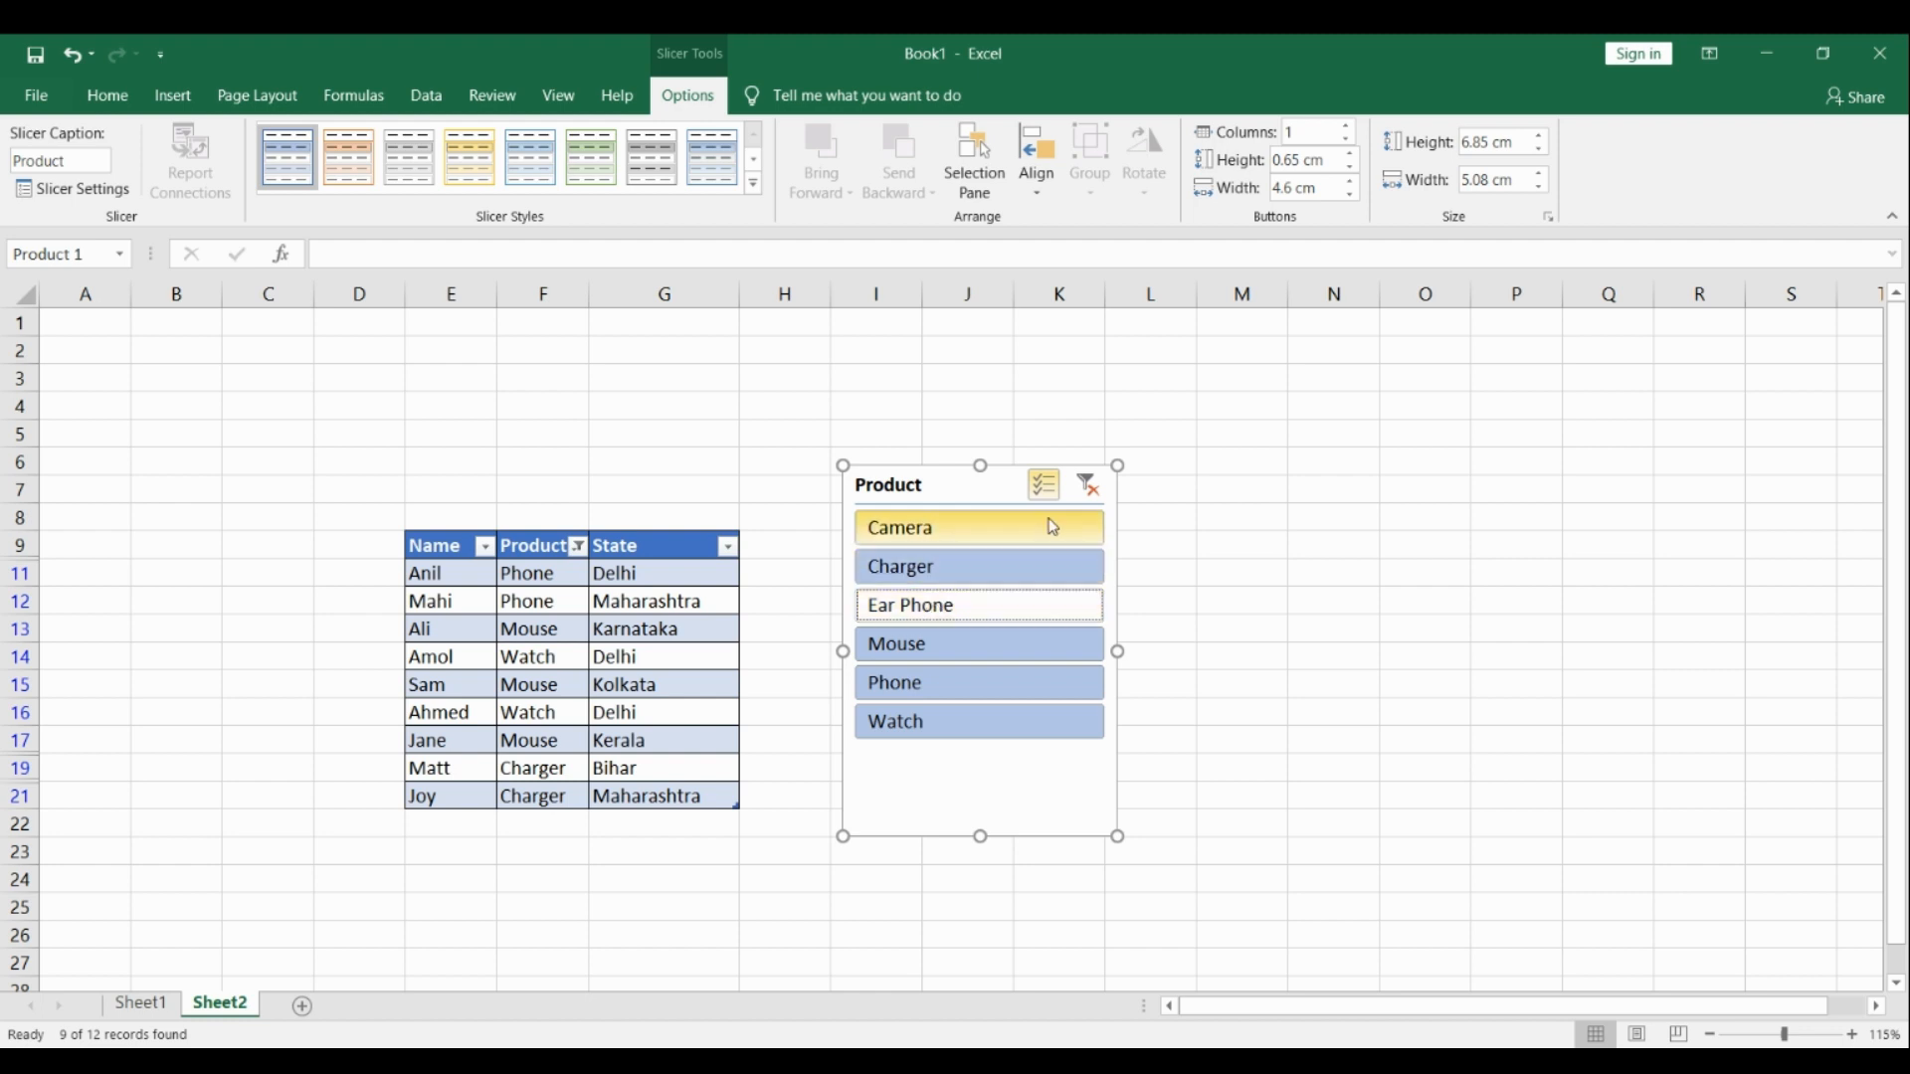
{"action": "left_click", "coordinate": [1092, 489]}
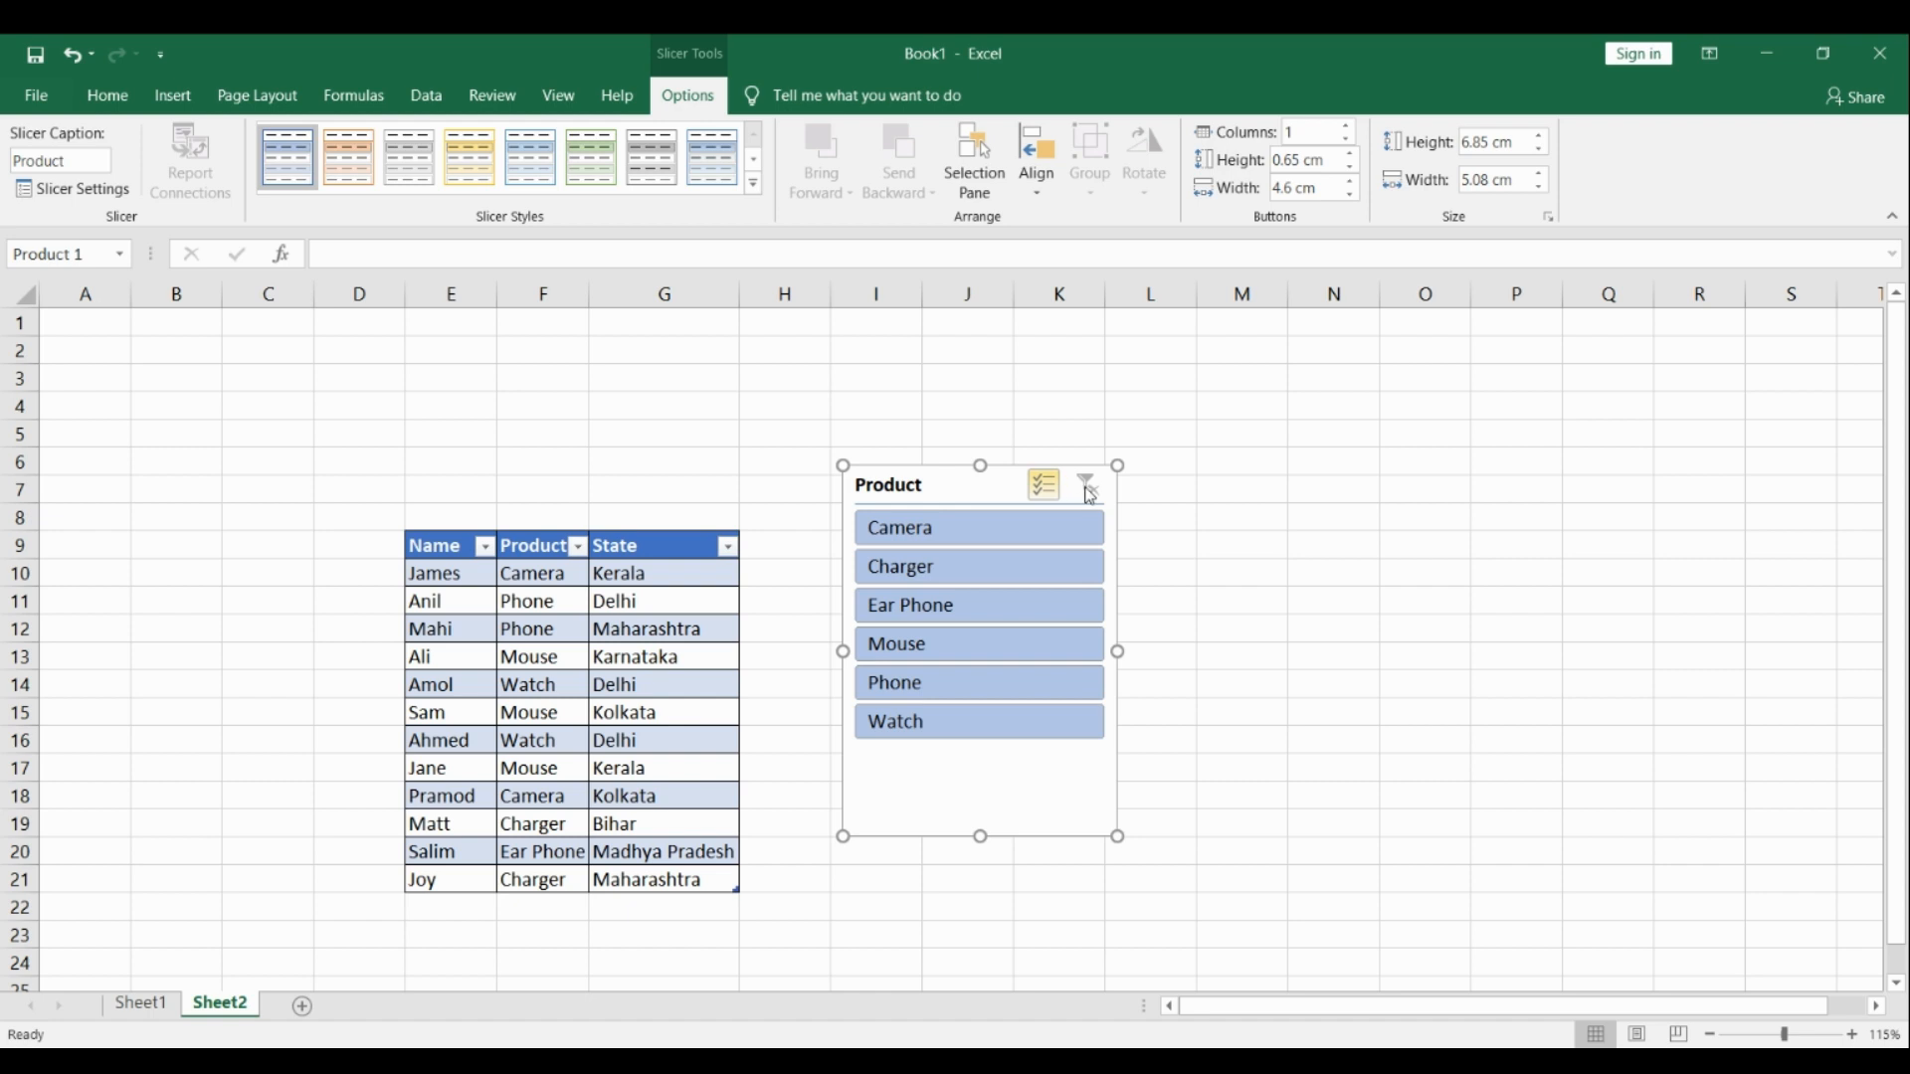
Exclude Charger, Mouse, Phone, Watch and Camera one by one in the Product slicer, and return to all products selected.
{"action": "left_click", "coordinate": [957, 569]}
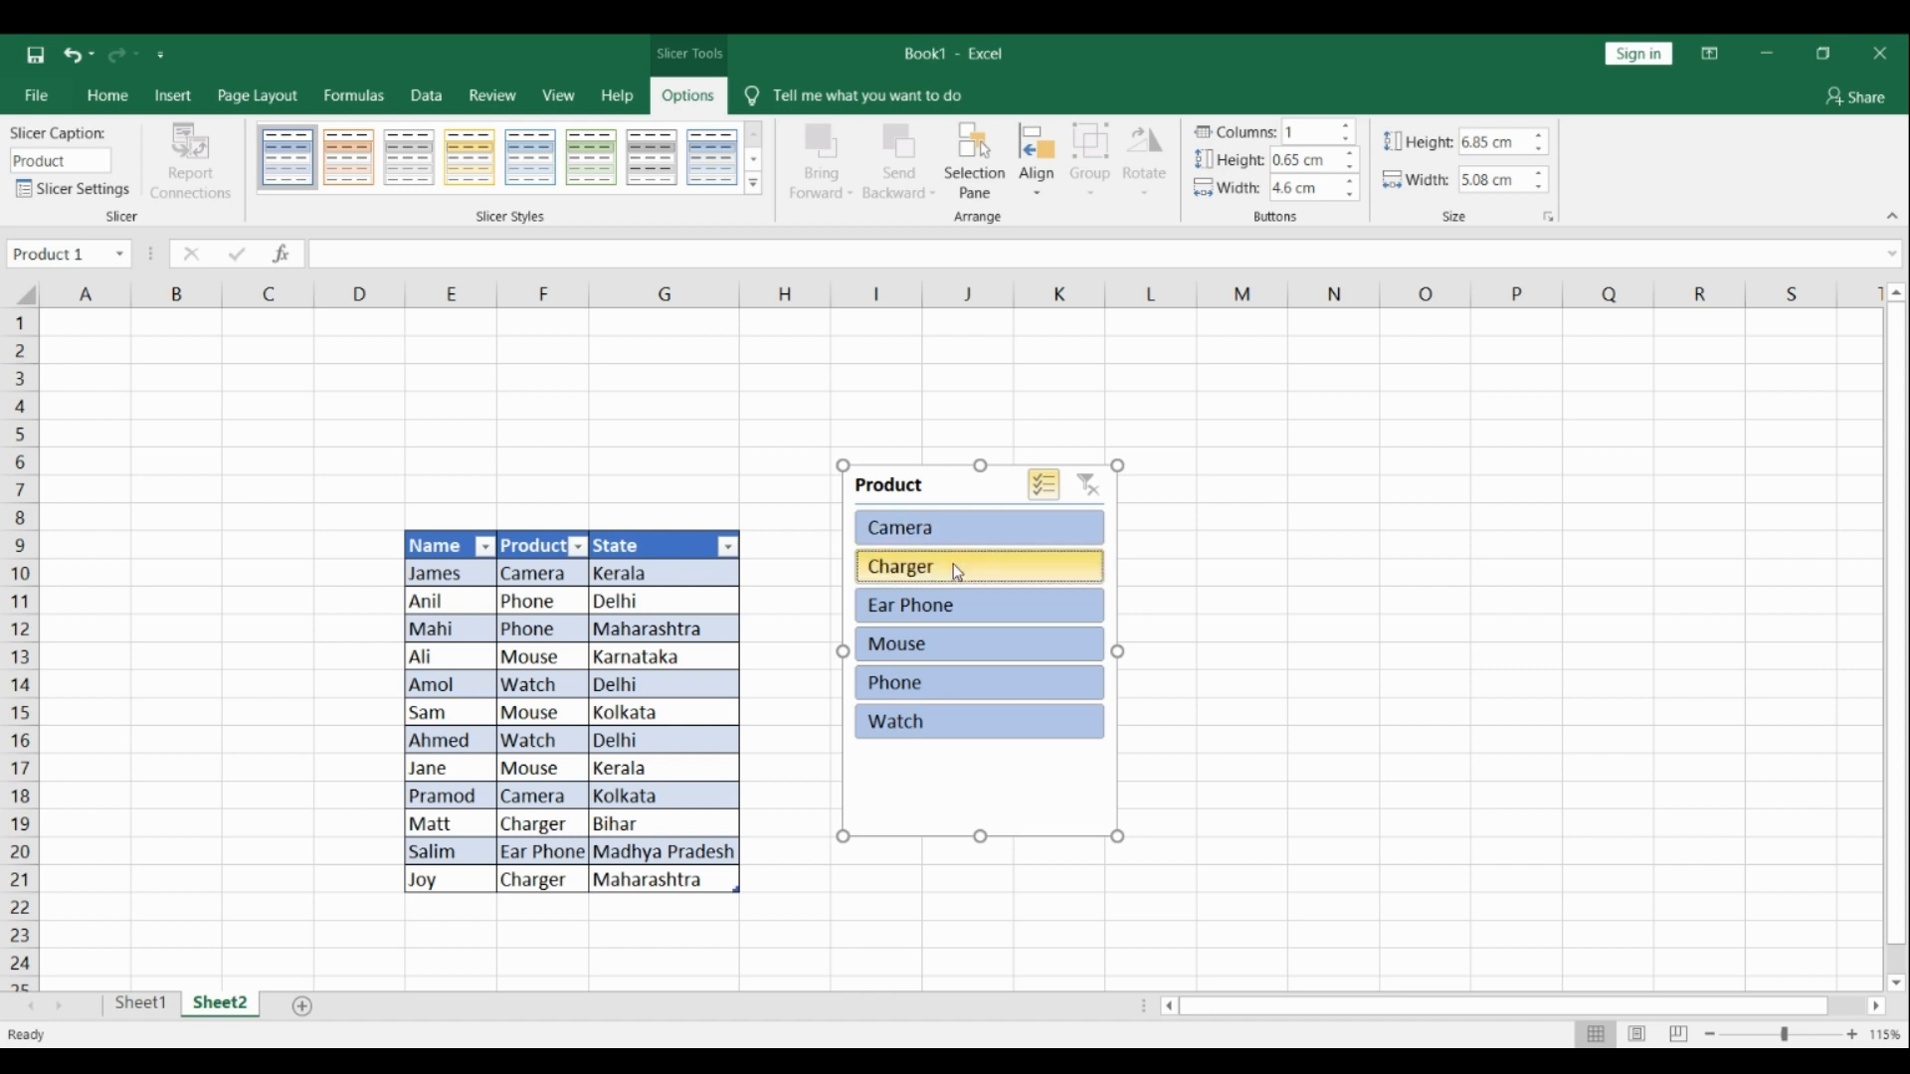
{"action": "left_click", "coordinate": [995, 646]}
{"action": "left_click", "coordinate": [965, 691]}
{"action": "left_click", "coordinate": [959, 726]}
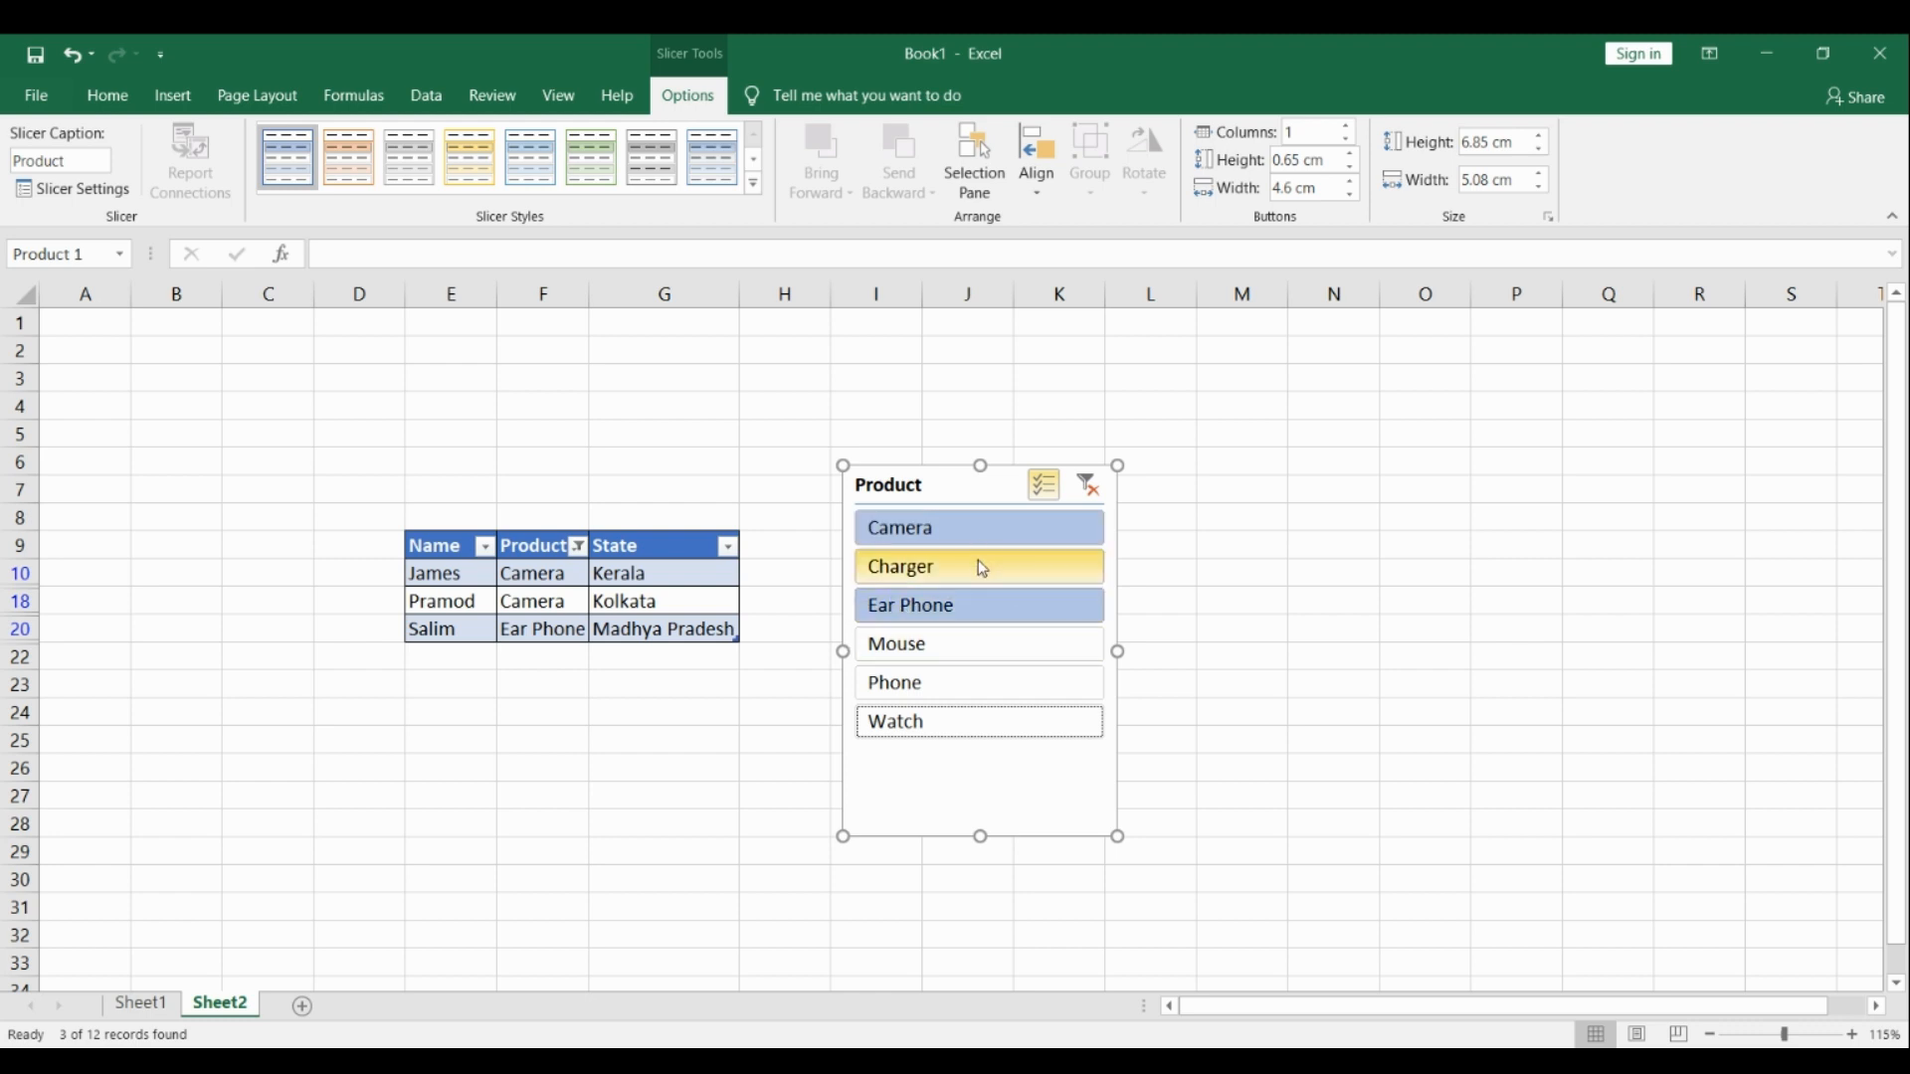
{"action": "left_click", "coordinate": [1002, 538]}
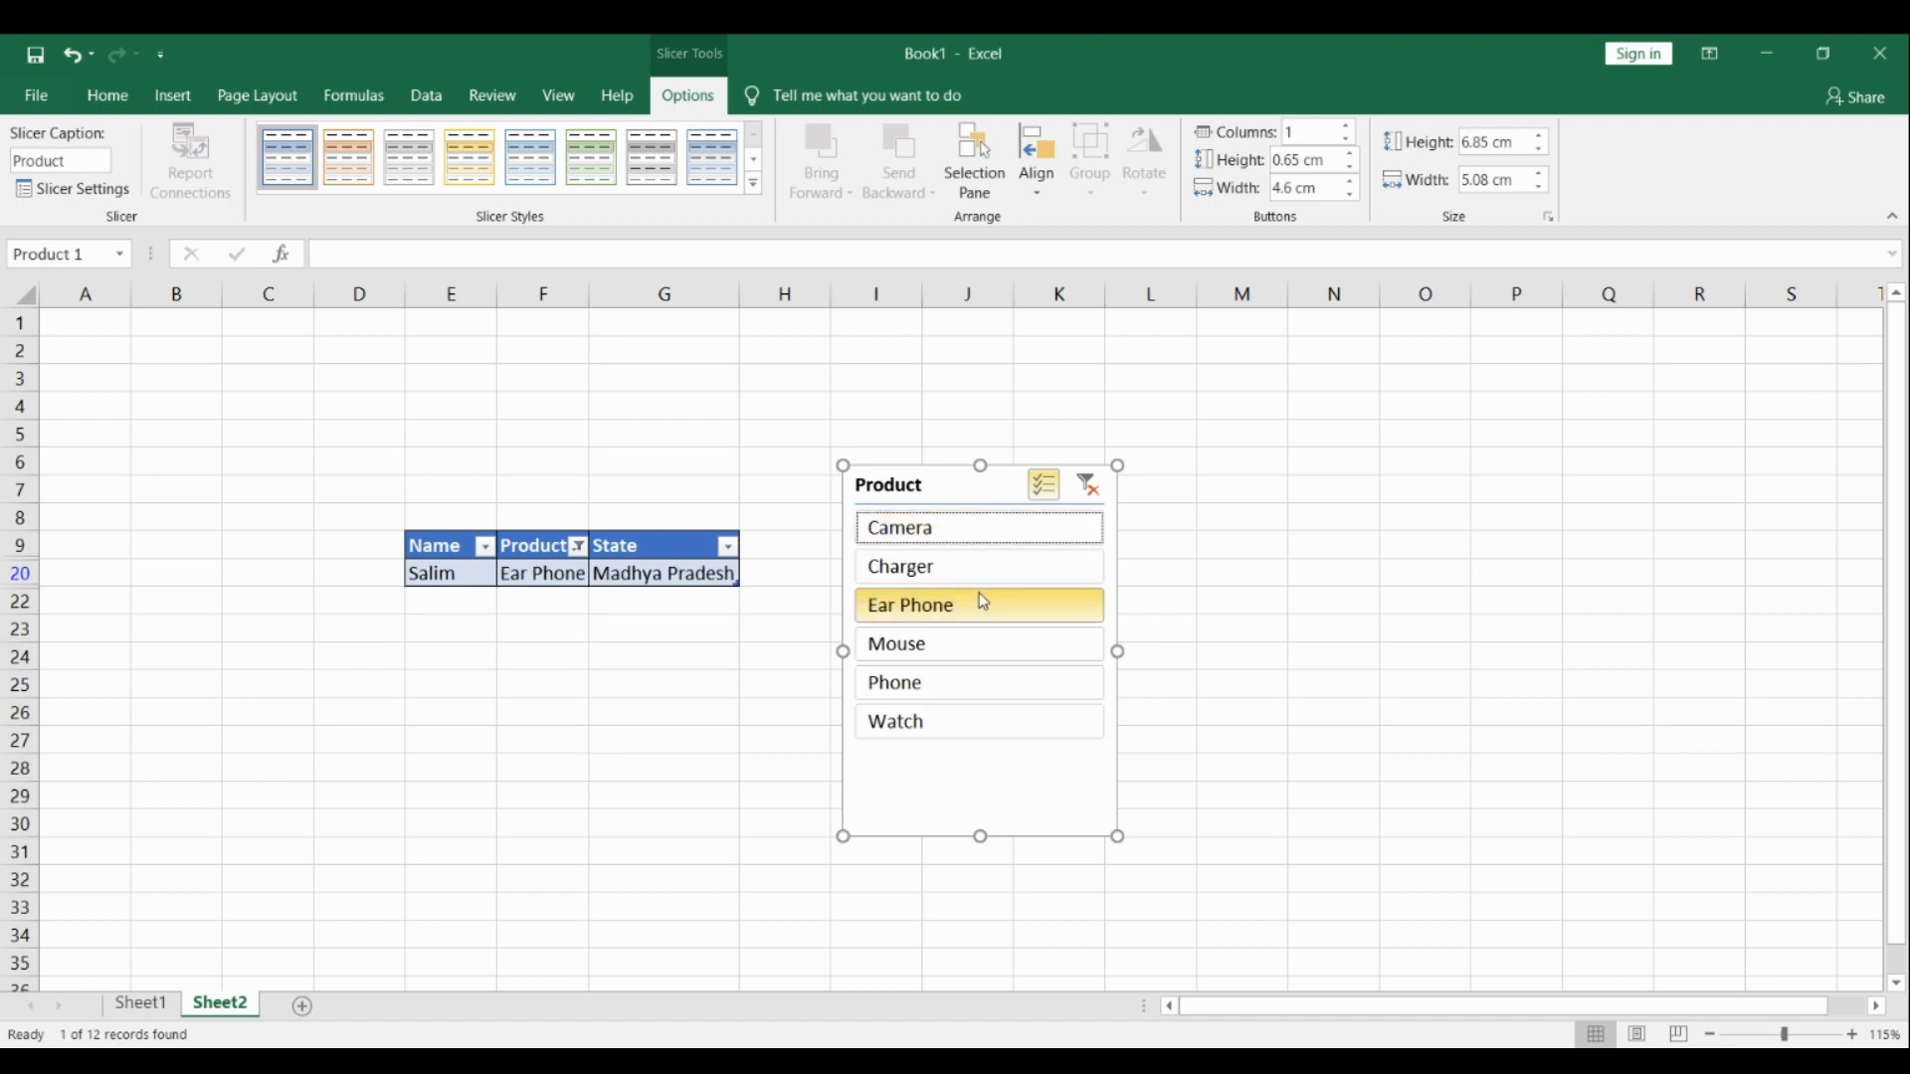
{"action": "left_click", "coordinate": [976, 601]}
{"action": "left_click", "coordinate": [966, 574]}
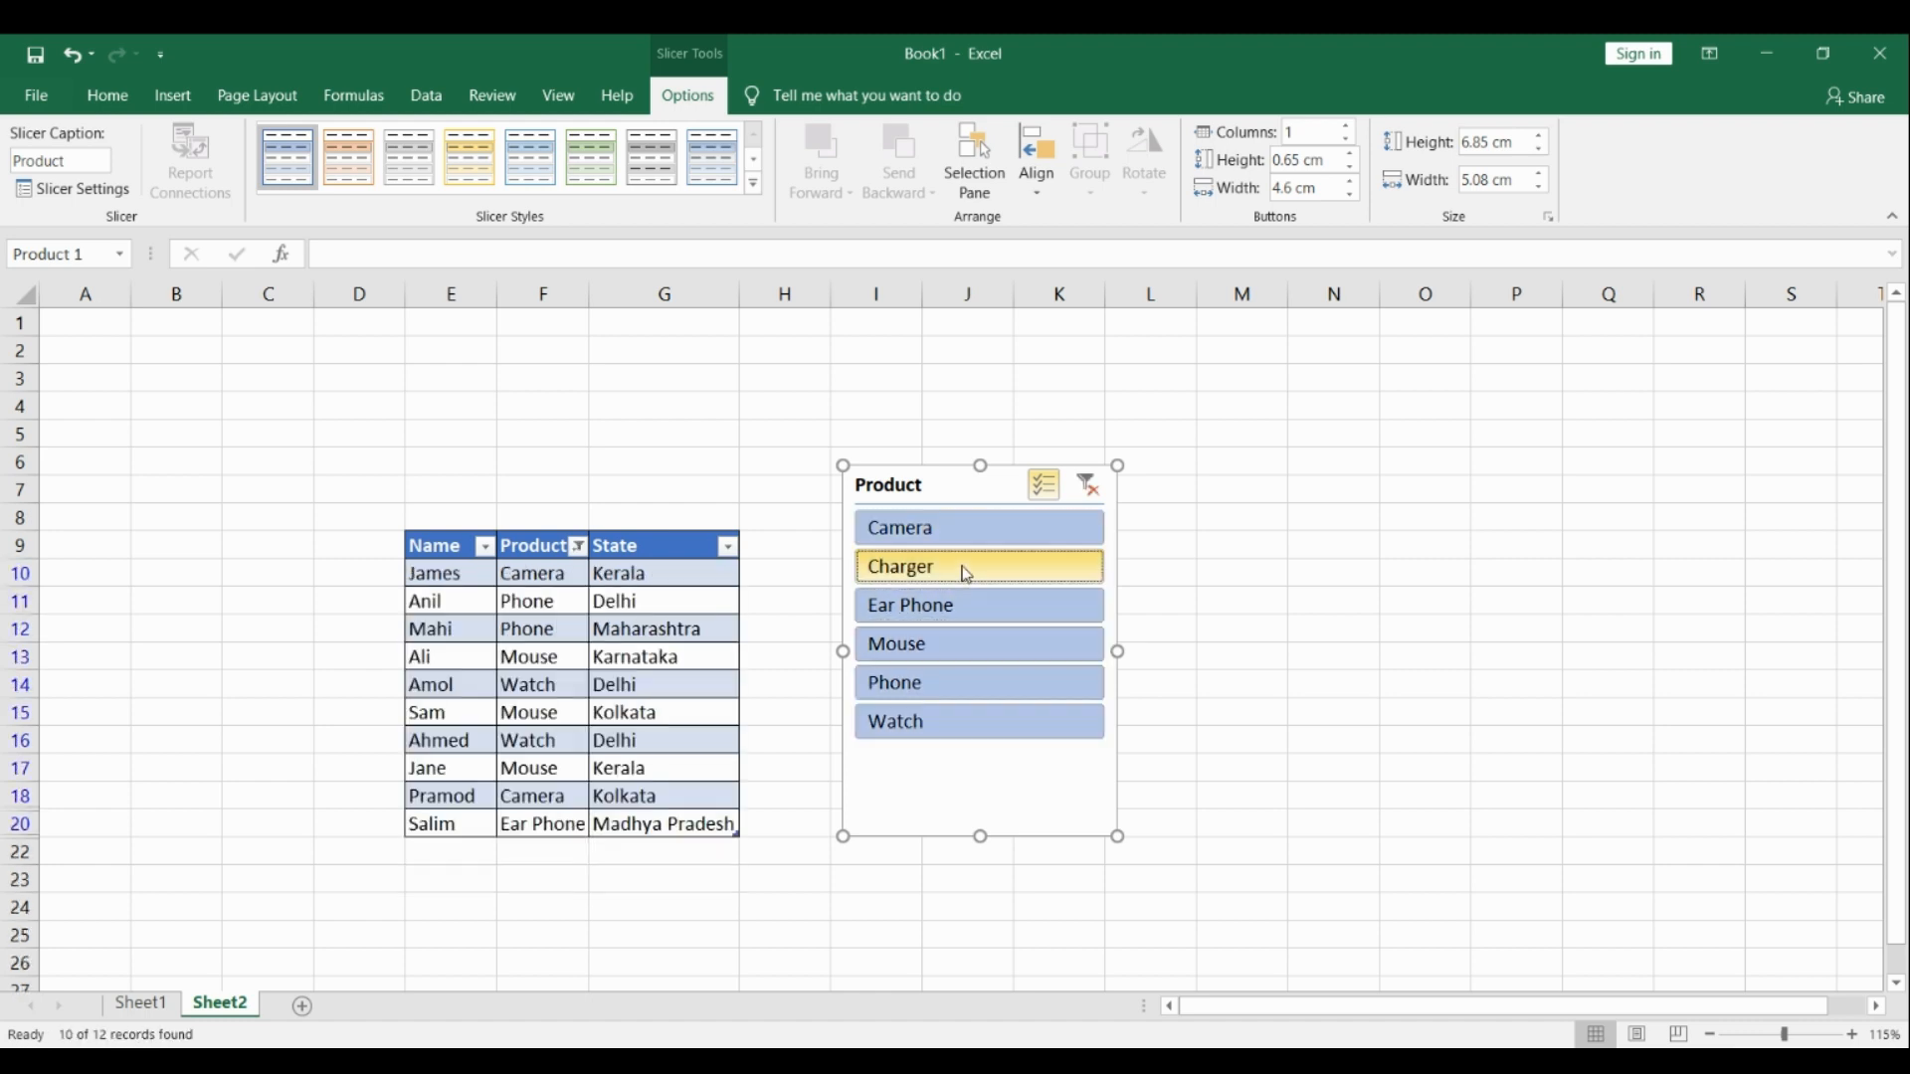
{"action": "left_click", "coordinate": [950, 566]}
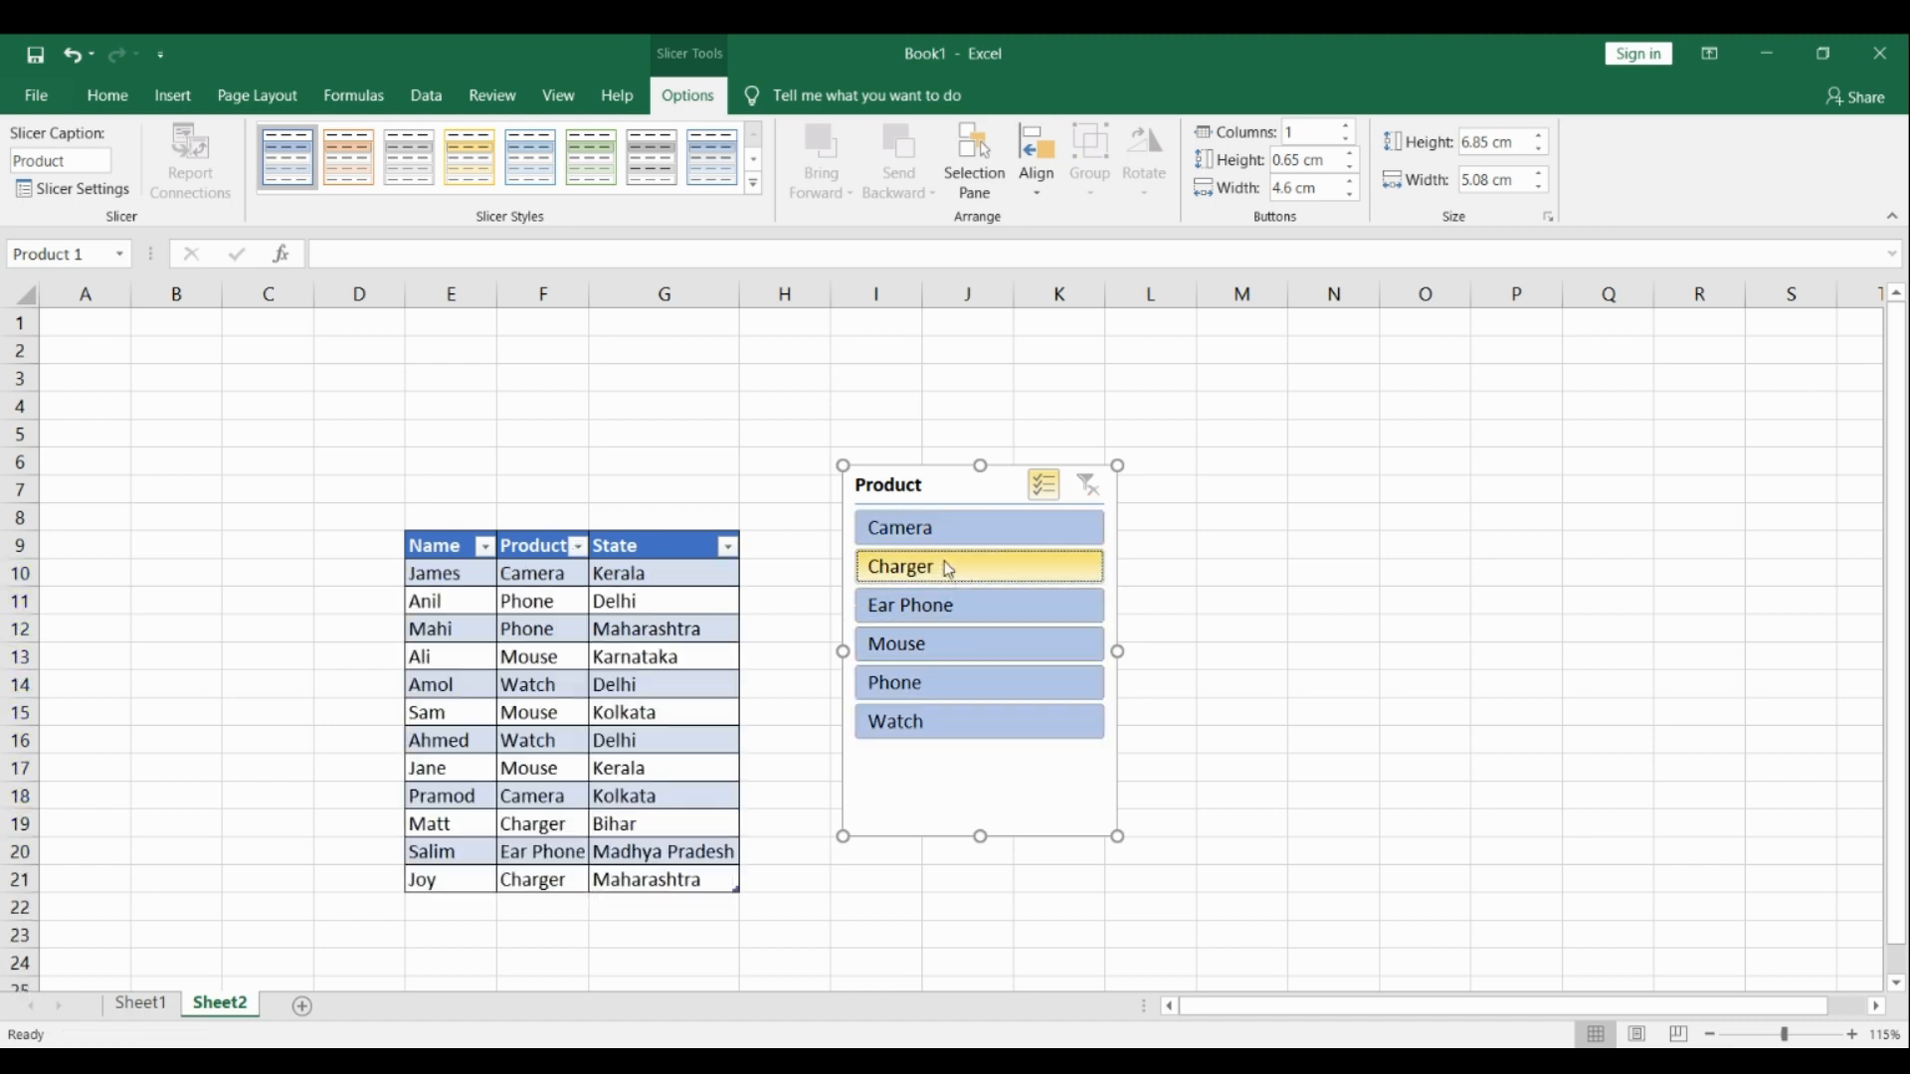
Filter the table to Charger and Mouse by deselecting Camera, Ear Phone, Phone and Watch in the slicer.
{"action": "left_click", "coordinate": [959, 532]}
{"action": "left_click", "coordinate": [943, 607]}
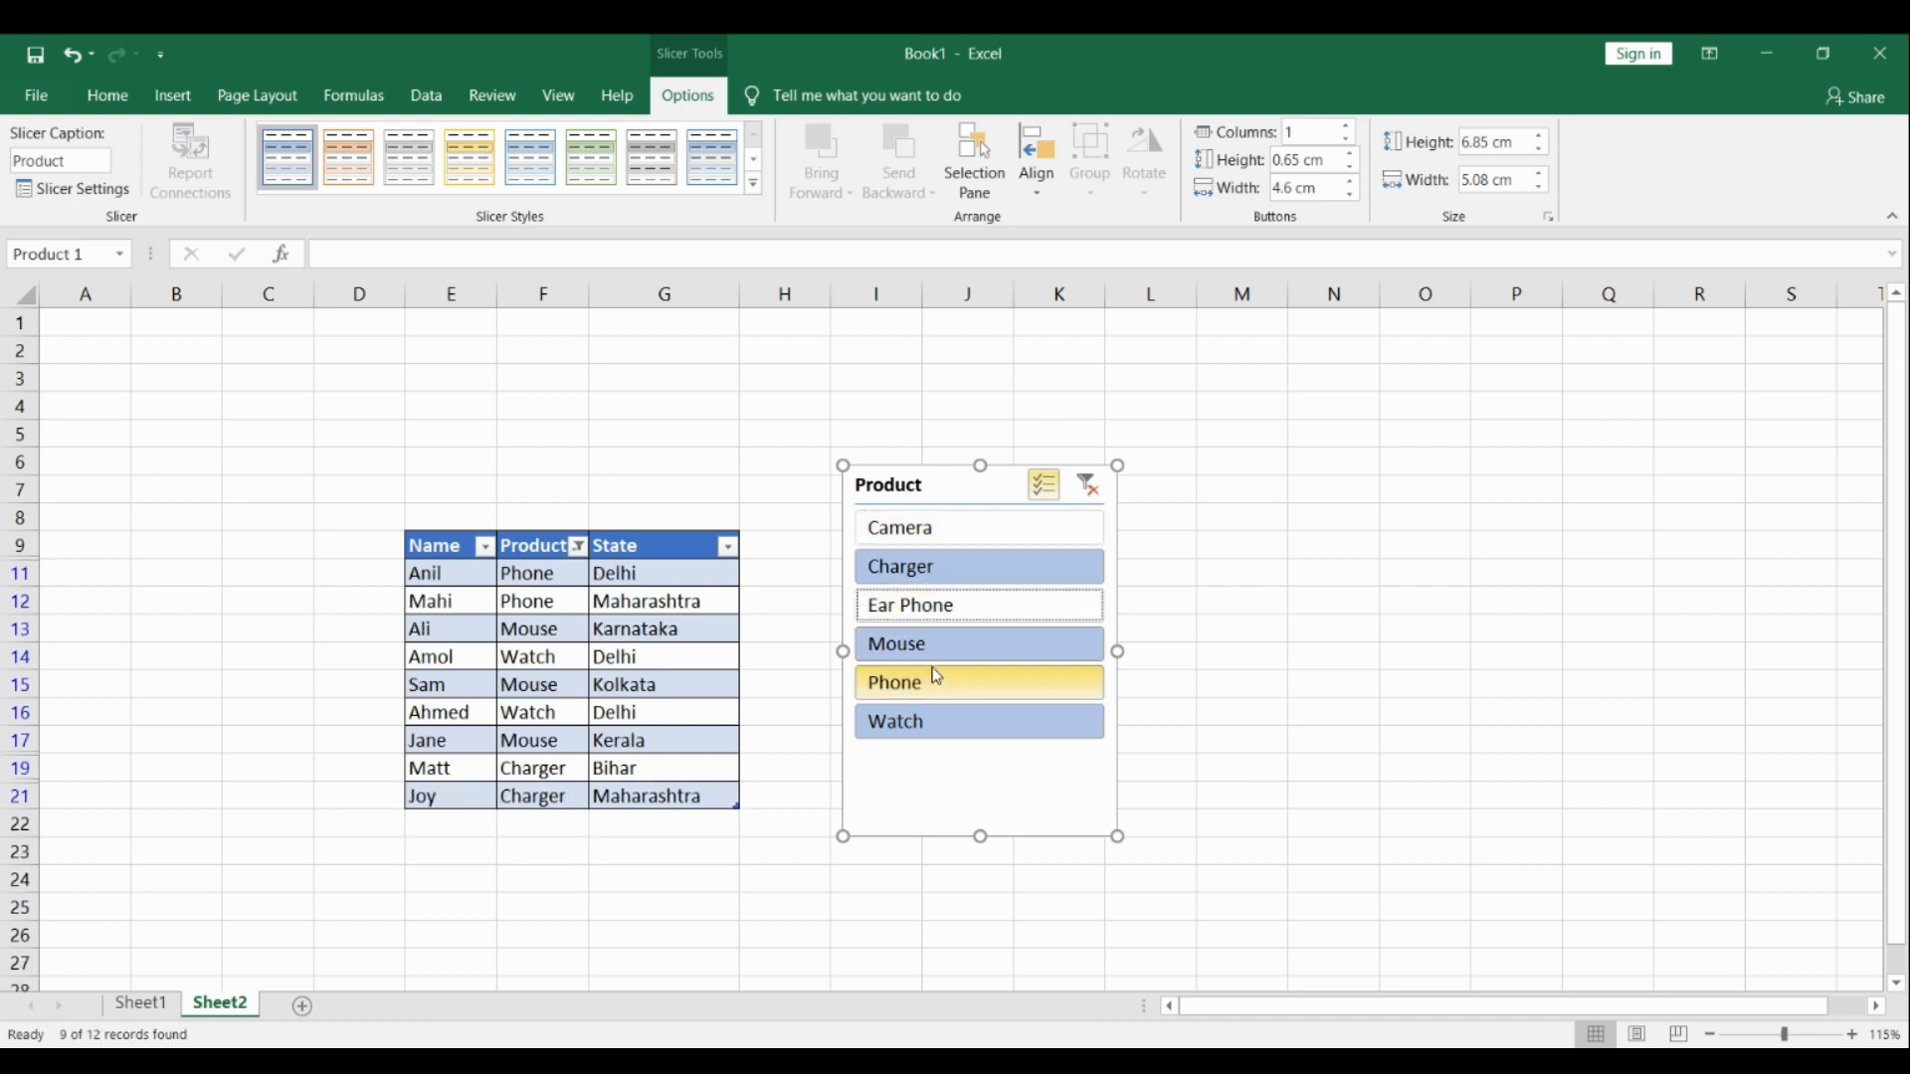
{"action": "left_click", "coordinate": [942, 683]}
{"action": "left_click", "coordinate": [944, 723]}
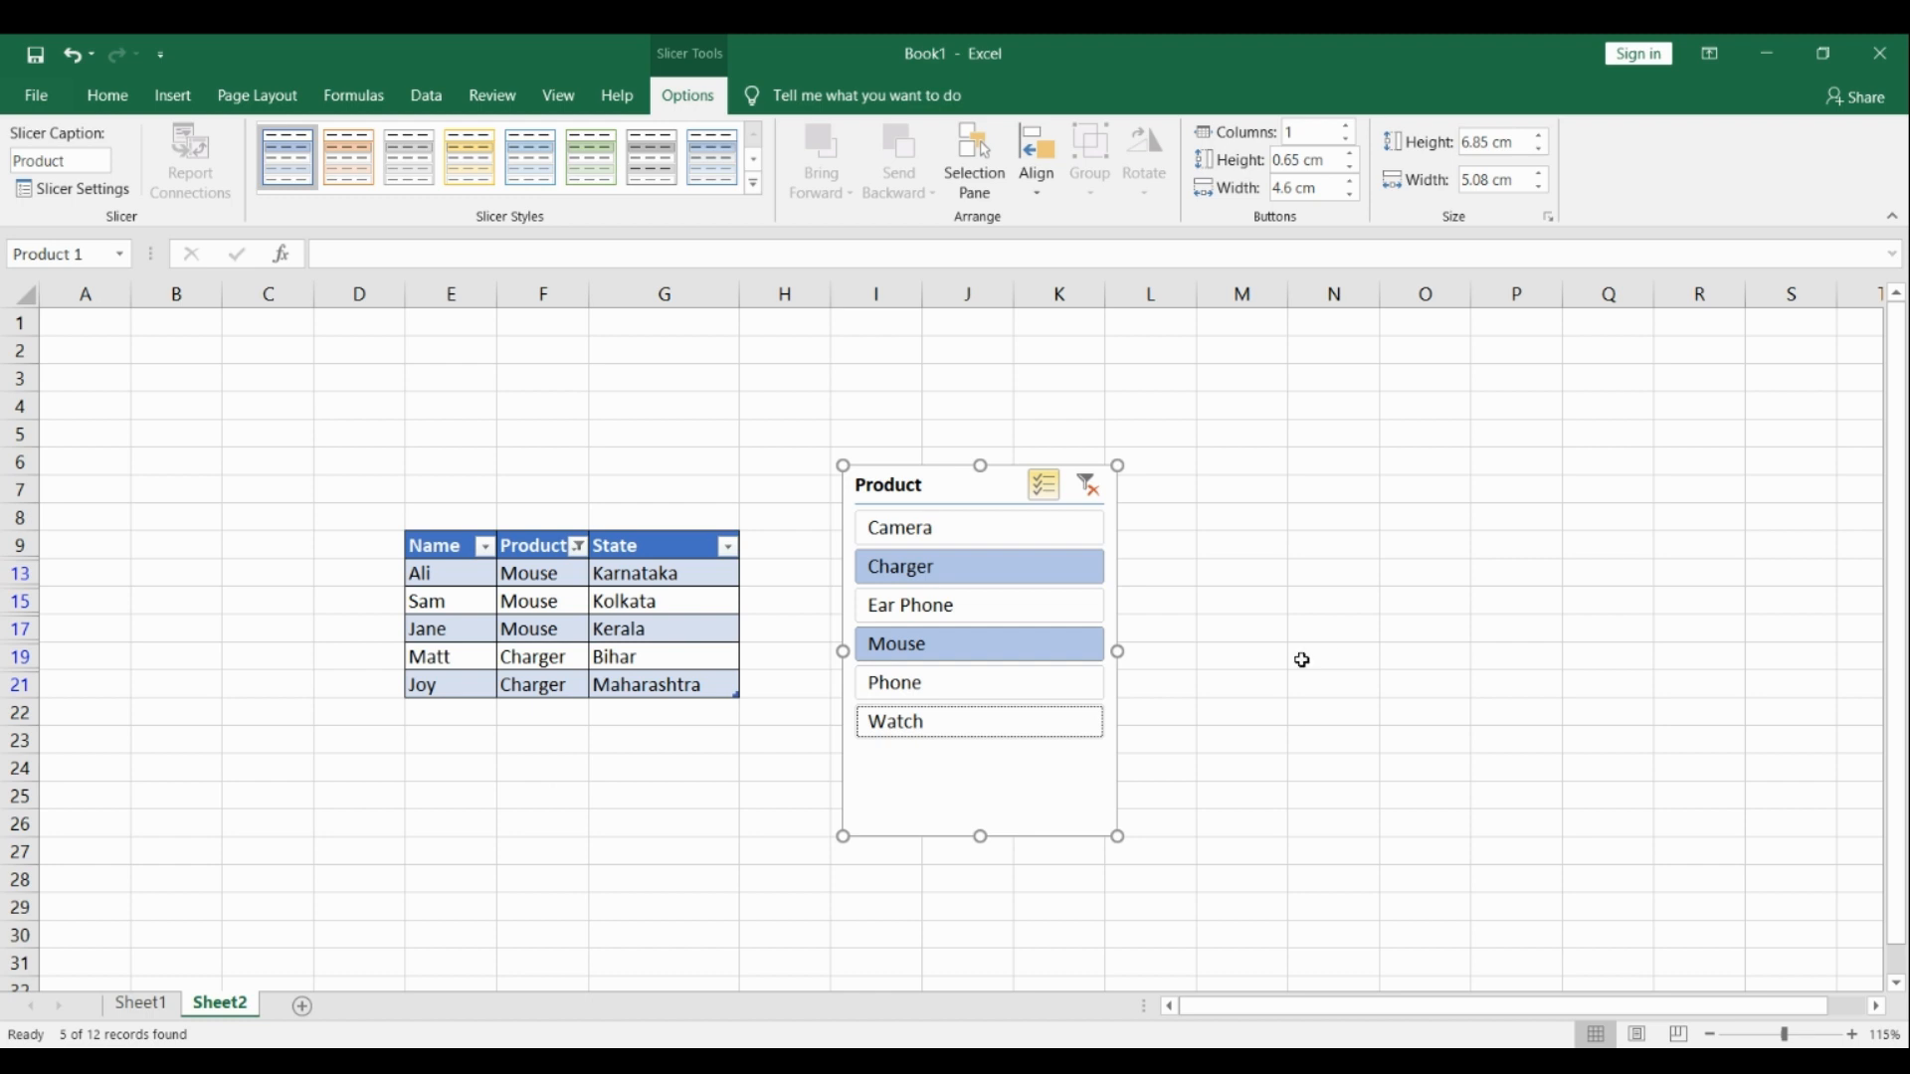
Change the slicer selection to only Phone and Watch, and clear the product filter again.
{"action": "left_click", "coordinate": [993, 733]}
{"action": "left_click", "coordinate": [994, 686]}
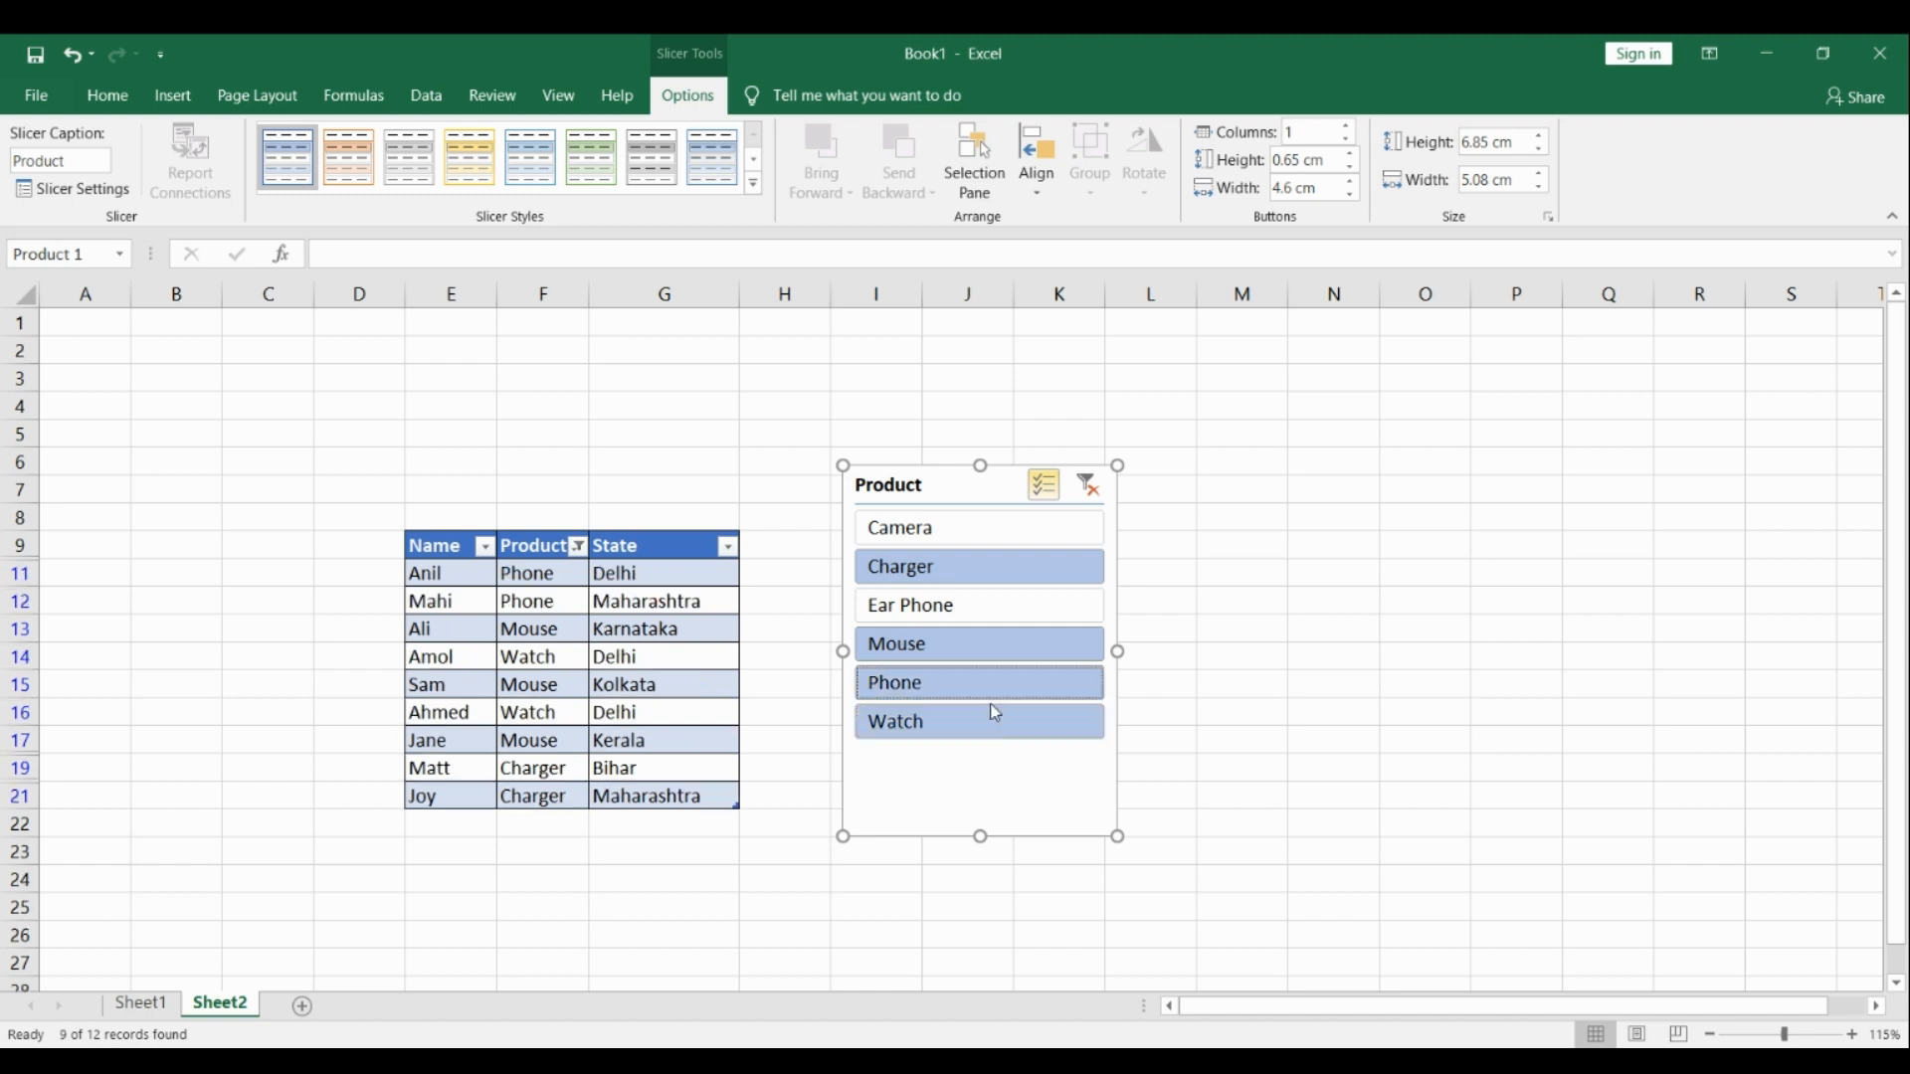
{"action": "left_click", "coordinate": [888, 647]}
{"action": "left_click", "coordinate": [980, 567]}
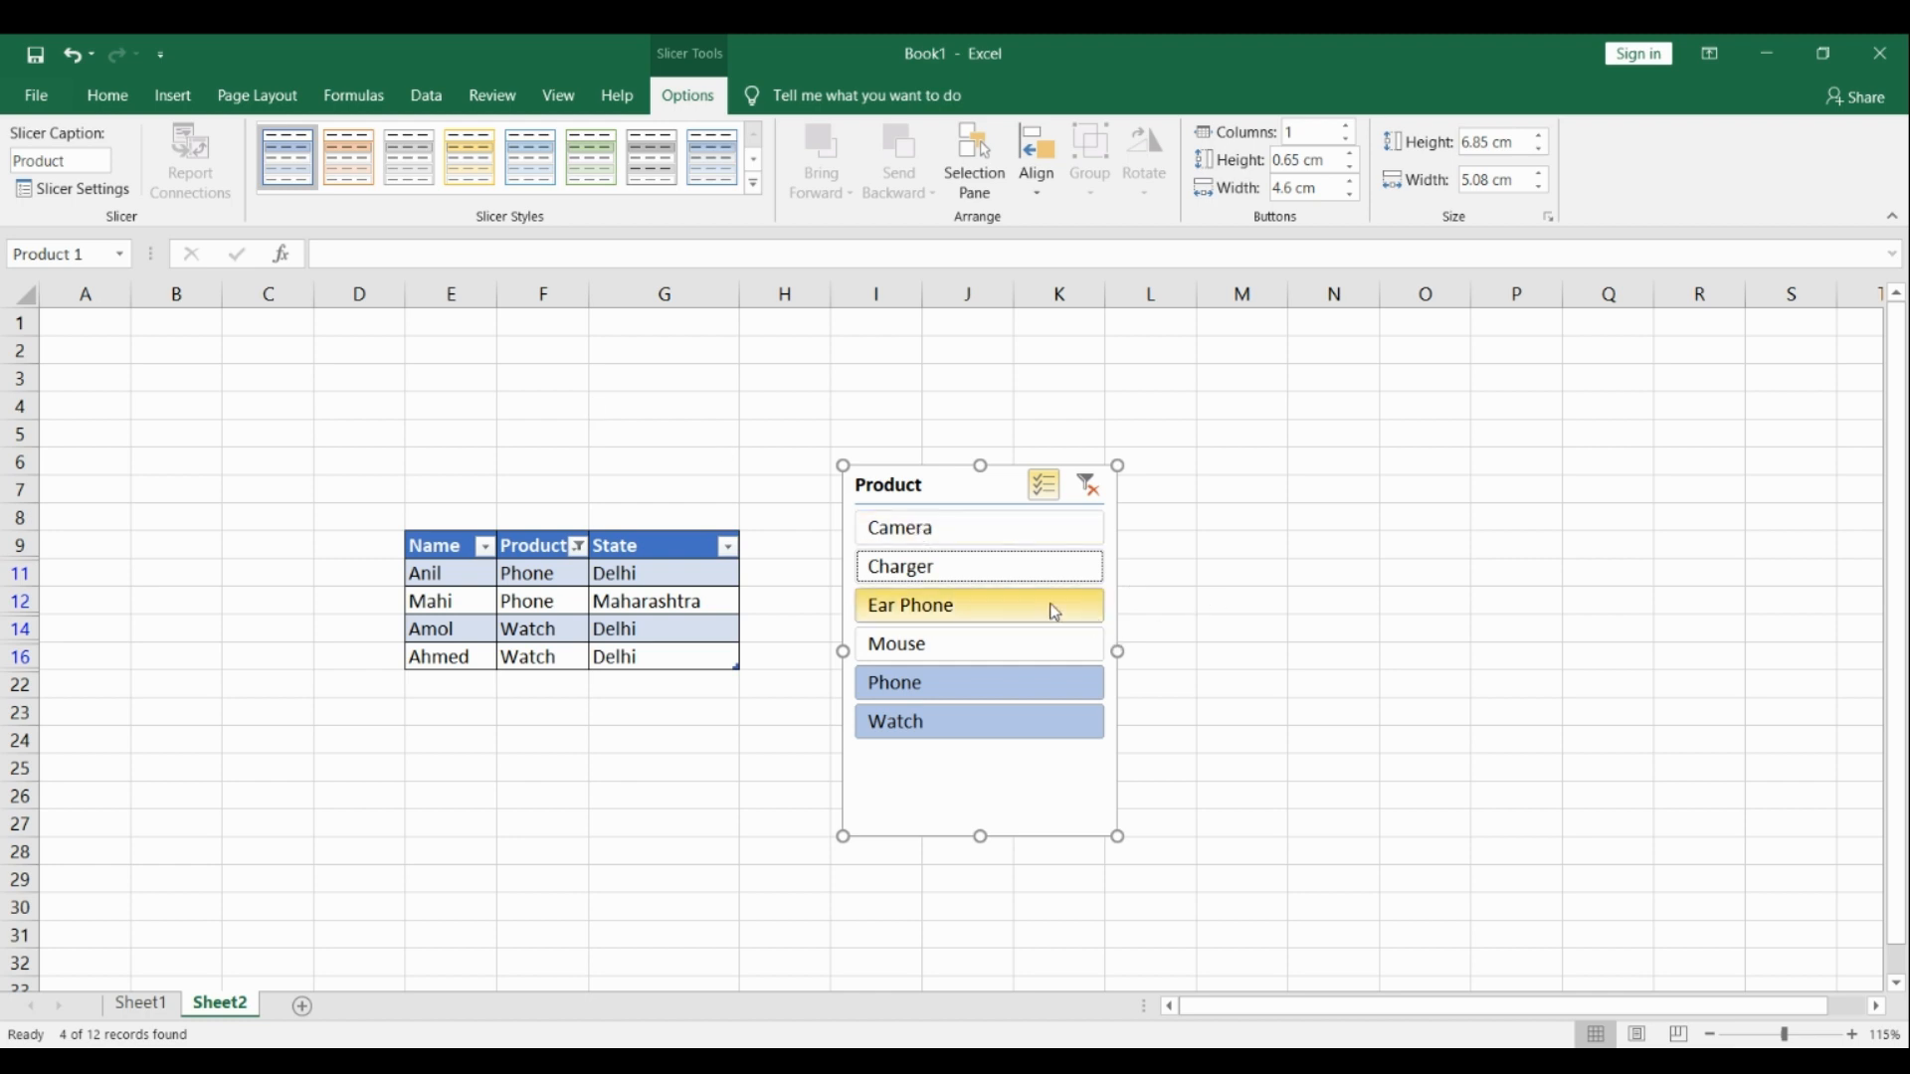
{"action": "left_click", "coordinate": [1089, 485]}
Move the Product slicer up over columns E to G and arrange its buttons in 2 columns.
{"action": "left_click_drag", "start_coordinate": [1010, 485], "coordinate": [563, 324]}
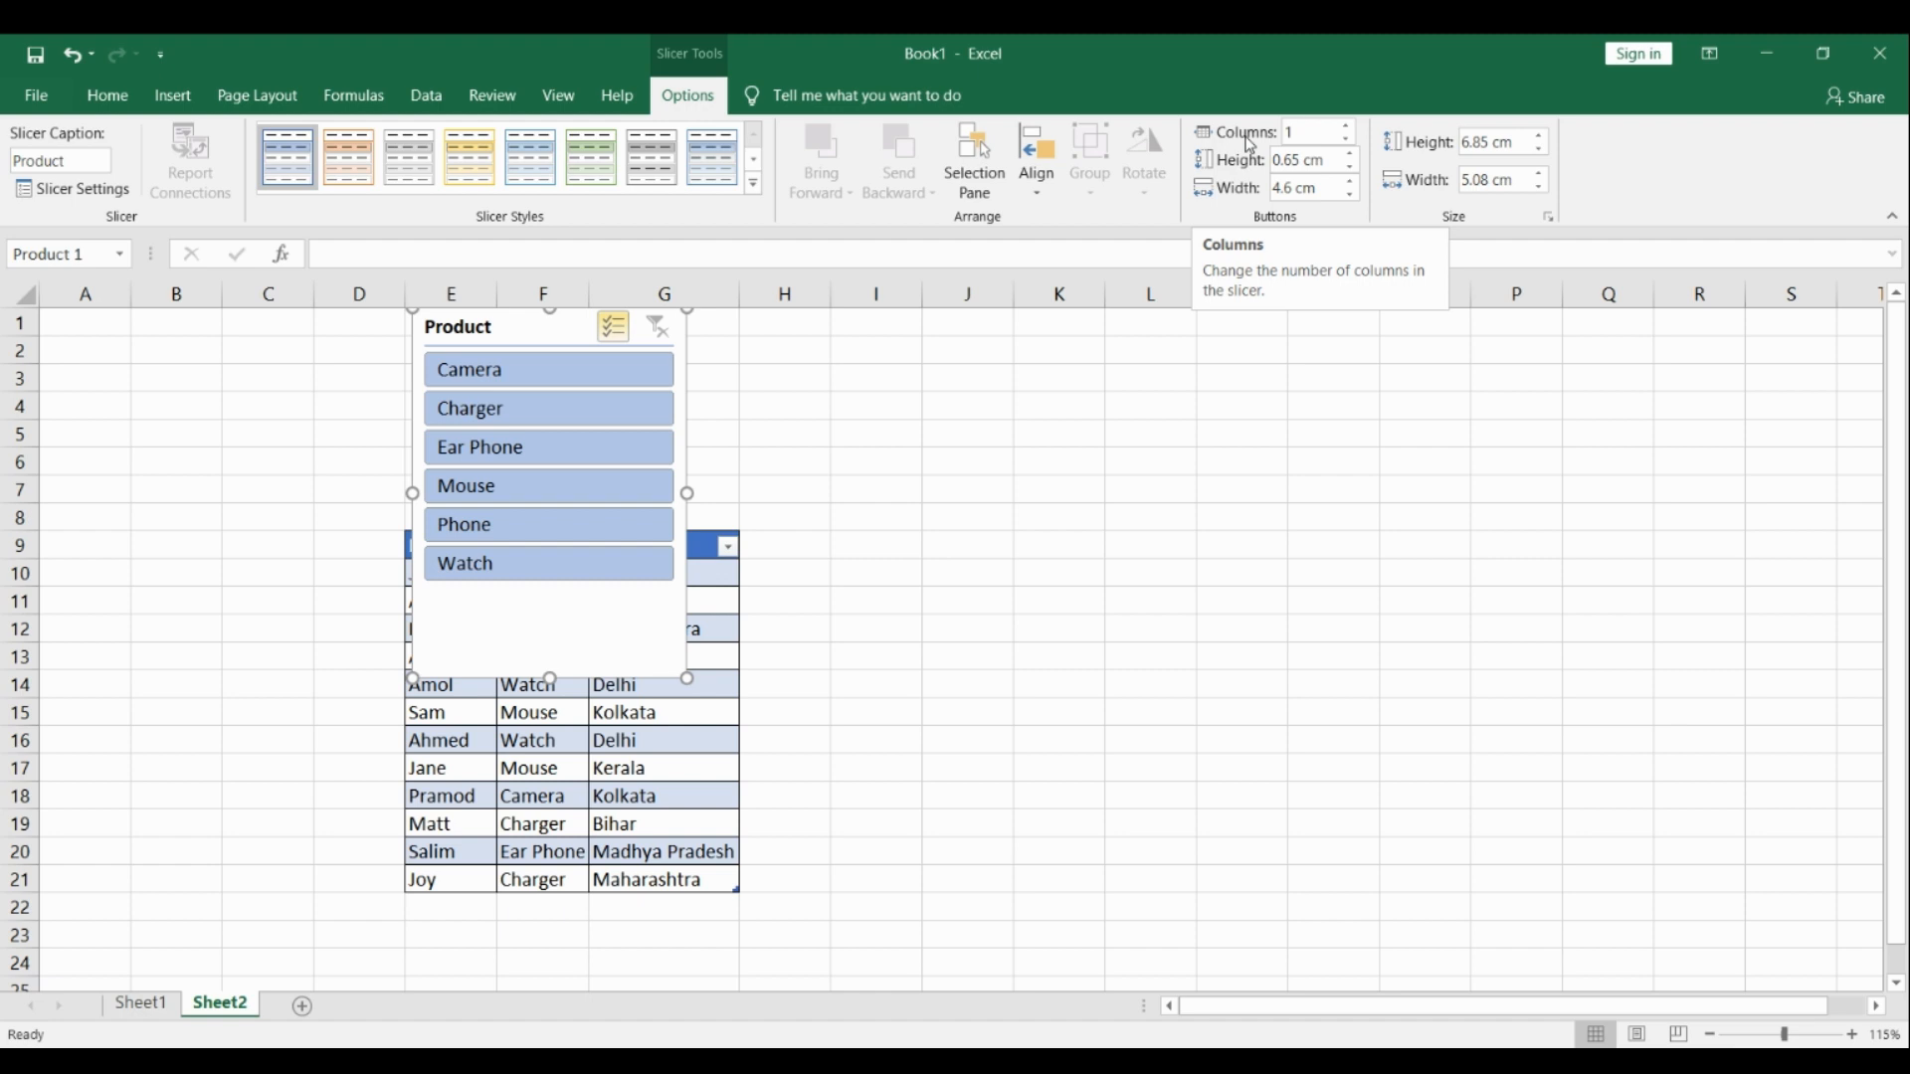
{"action": "left_click", "coordinate": [1308, 132]}
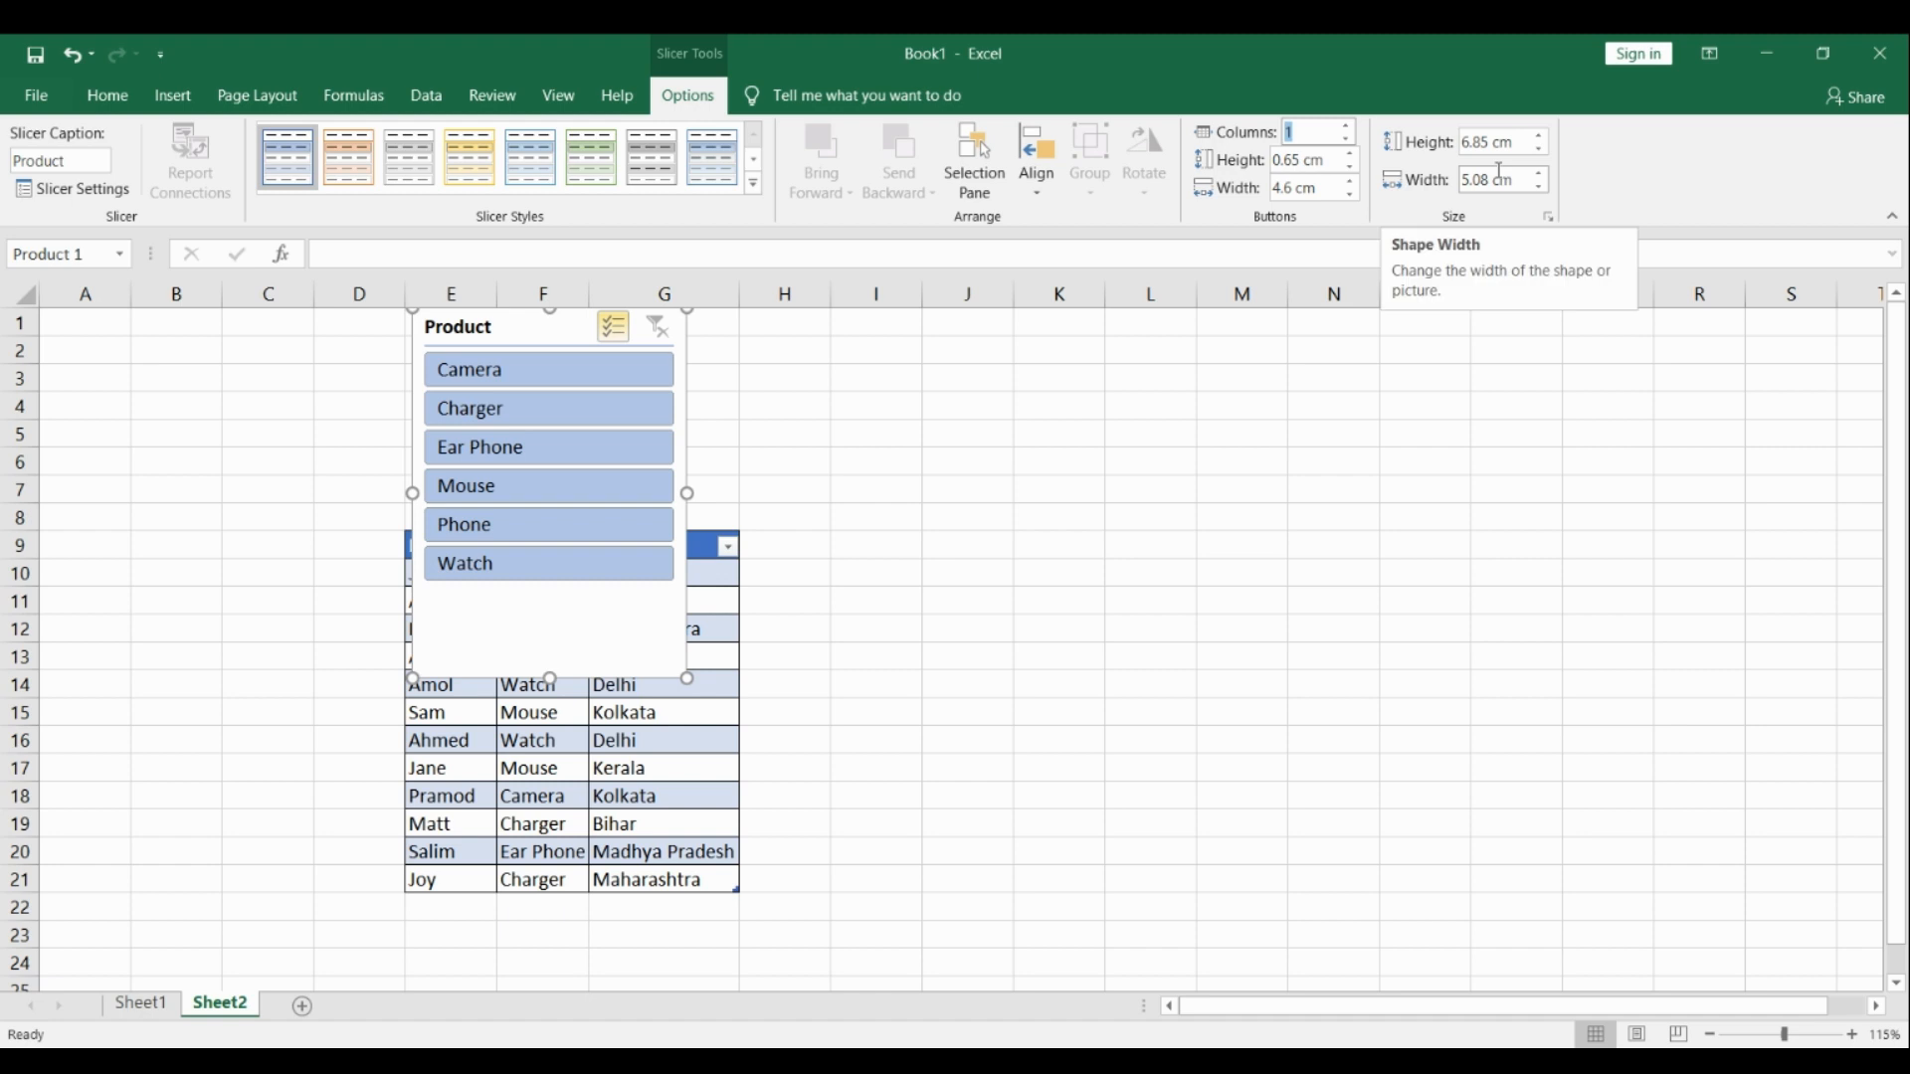
{"action": "type", "text": "2"}
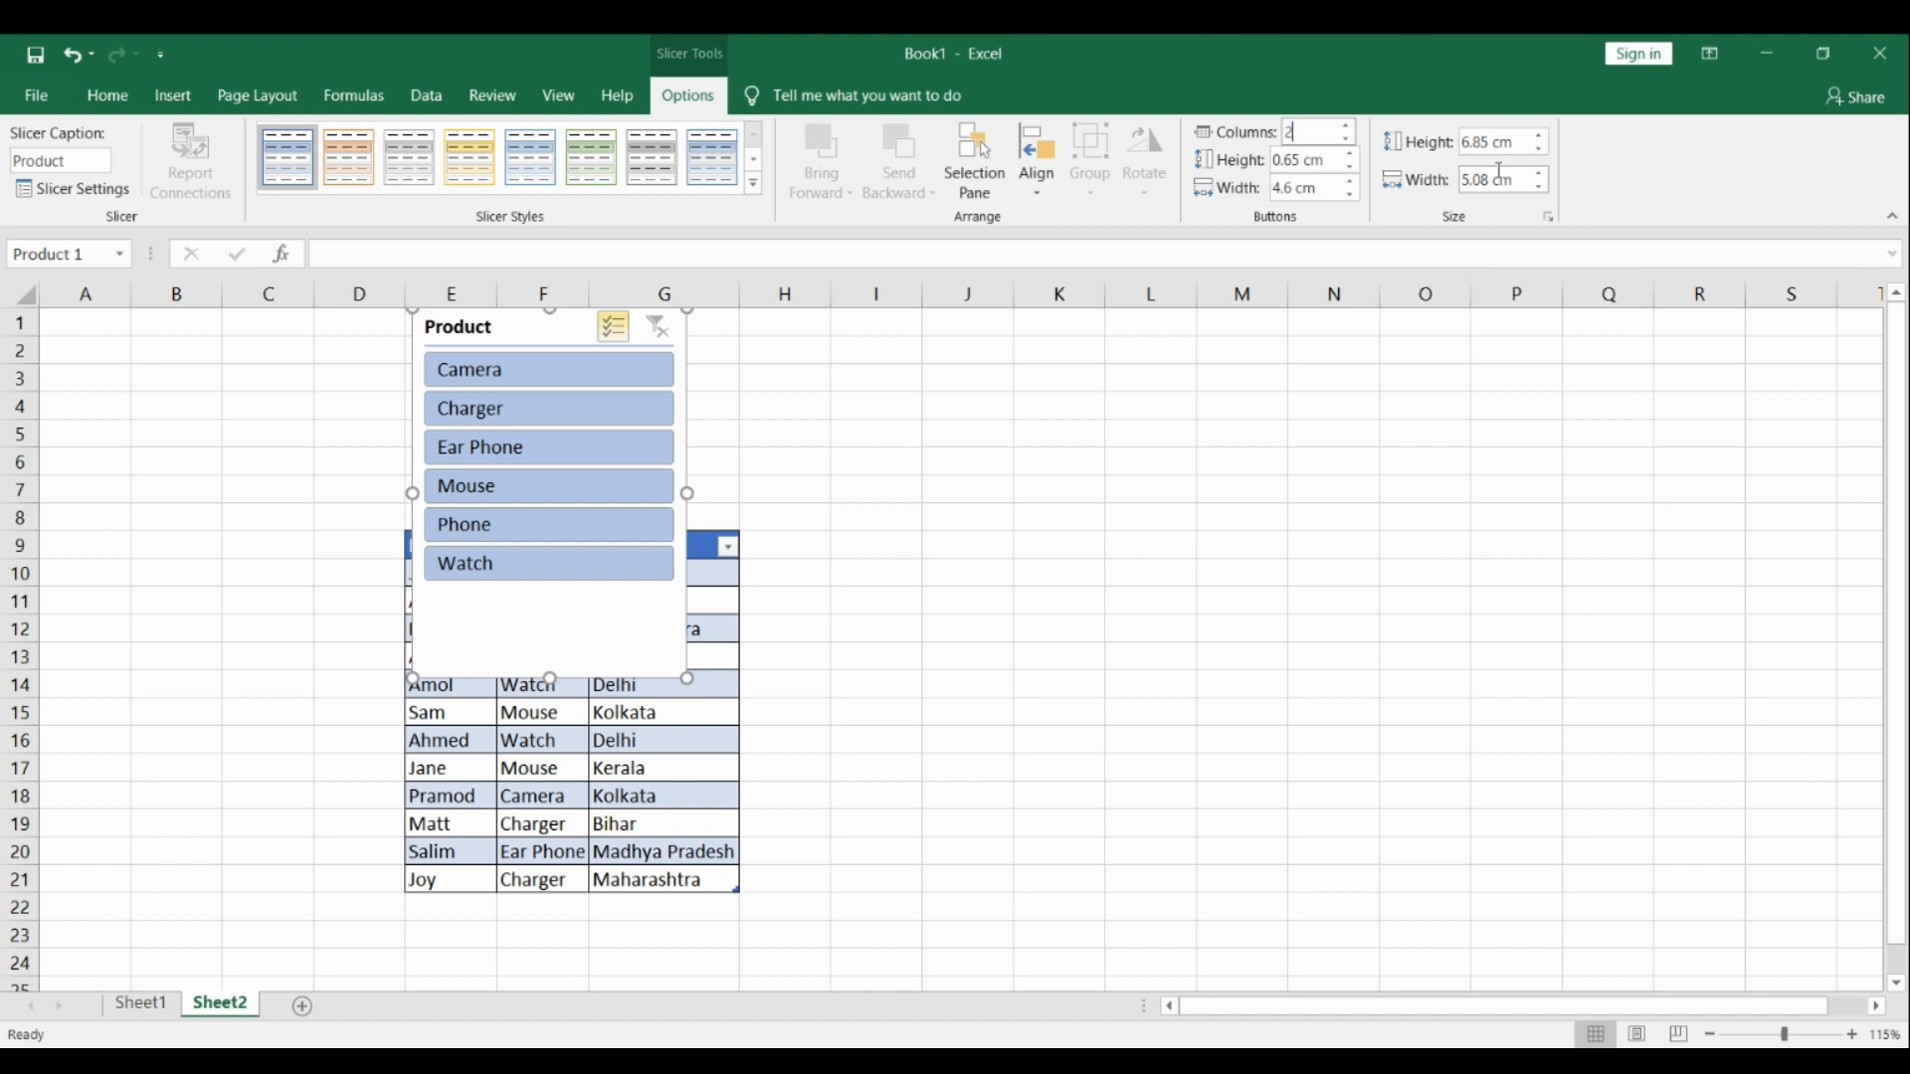
{"action": "key", "text": "Return"}
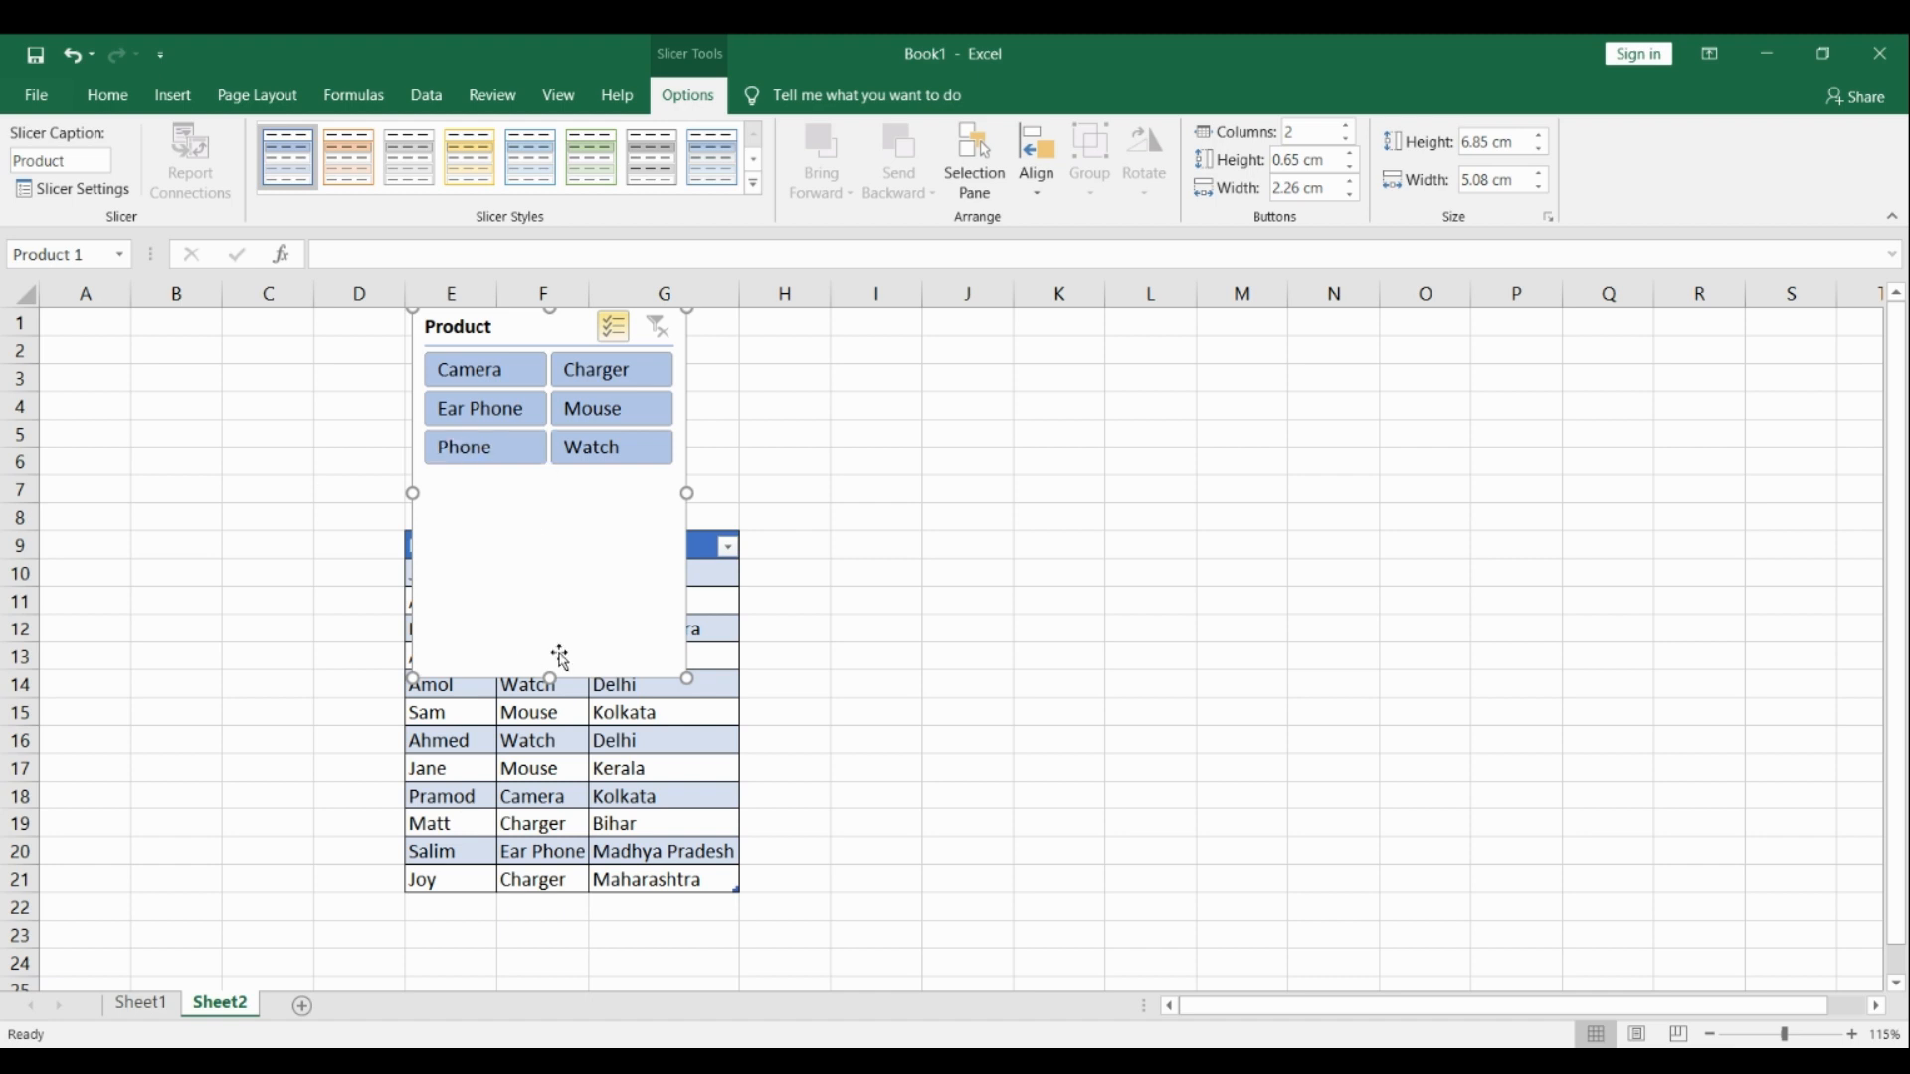
Resize the Product slicer to about 3.5 cm high and 6.69 cm wide so it fits above the table.
{"action": "left_click_drag", "start_coordinate": [550, 679], "coordinate": [592, 498]}
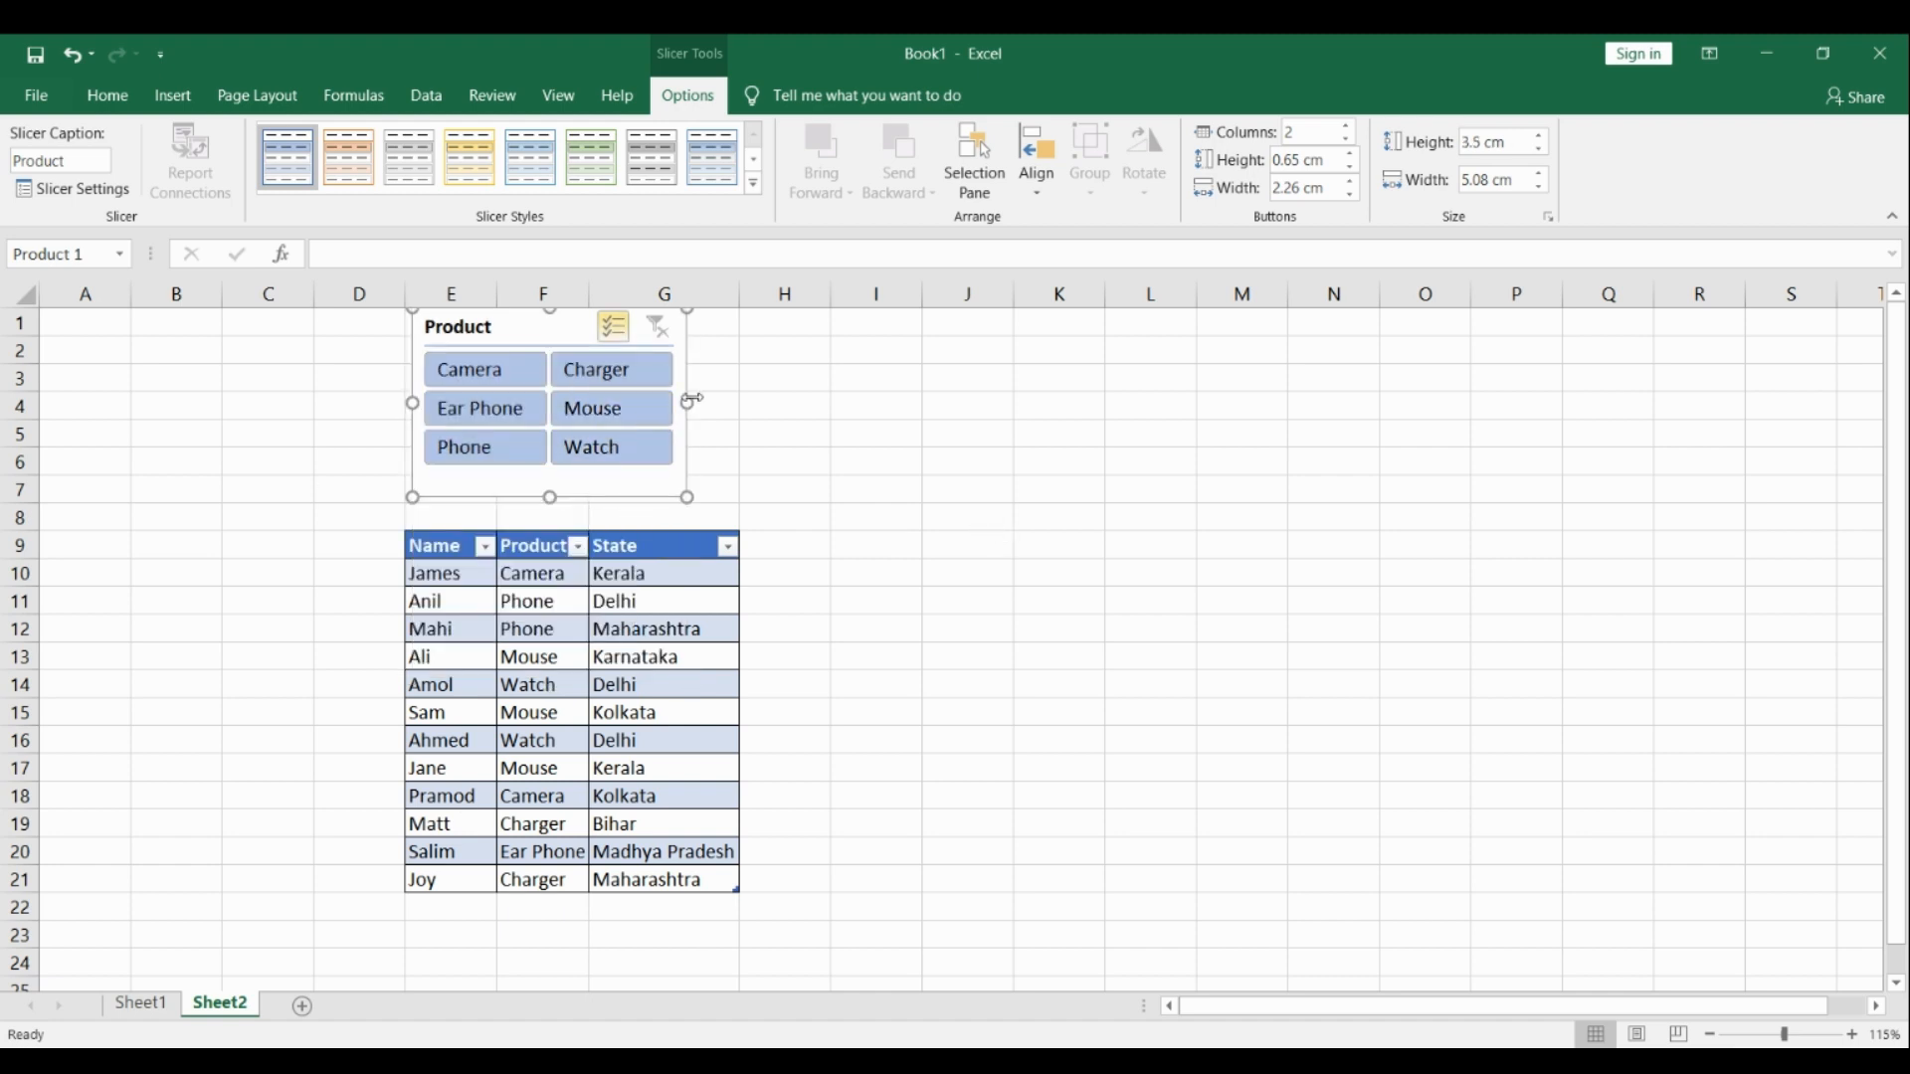
{"action": "left_click_drag", "start_coordinate": [688, 401], "coordinate": [774, 401]}
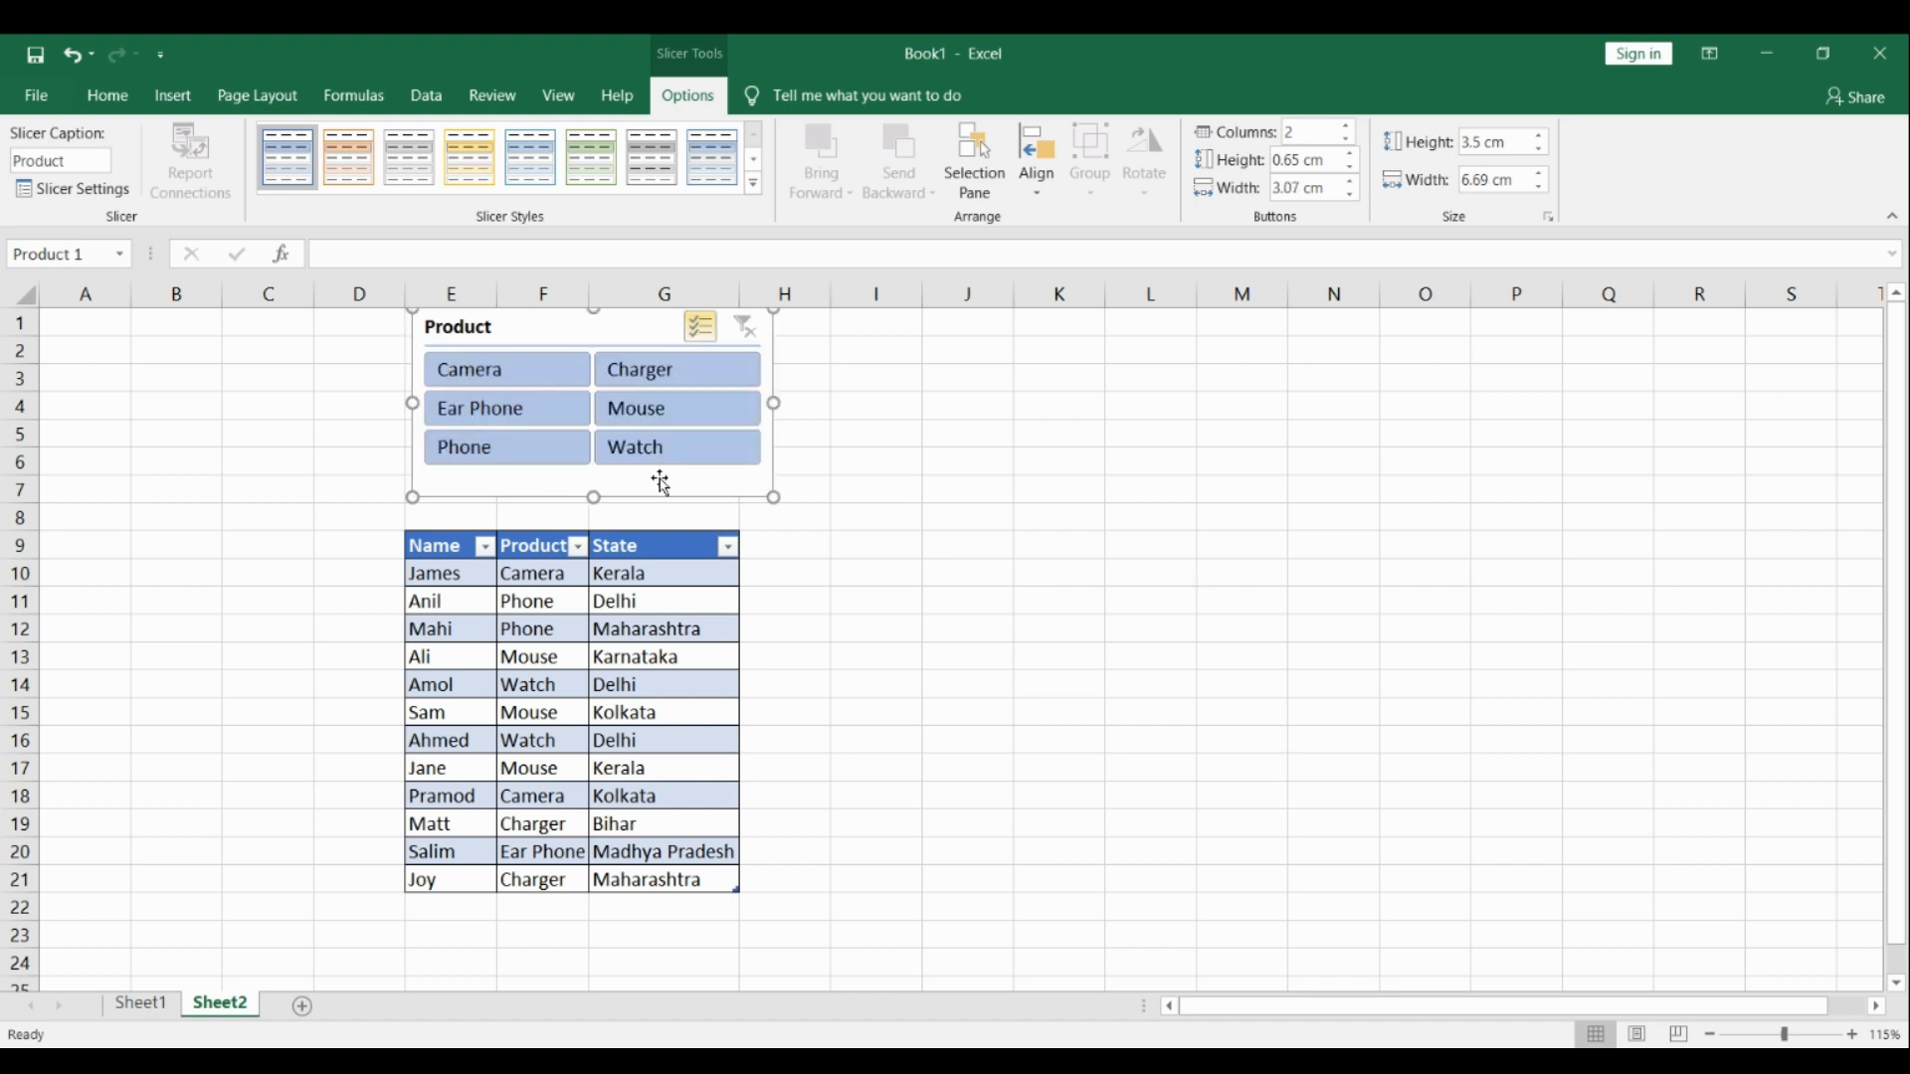
Try deselecting the products one after another in the two-column slicer, finishing with only Camera excluded.
{"action": "left_click", "coordinate": [503, 368]}
{"action": "left_click", "coordinate": [502, 410]}
{"action": "left_click", "coordinate": [508, 452]}
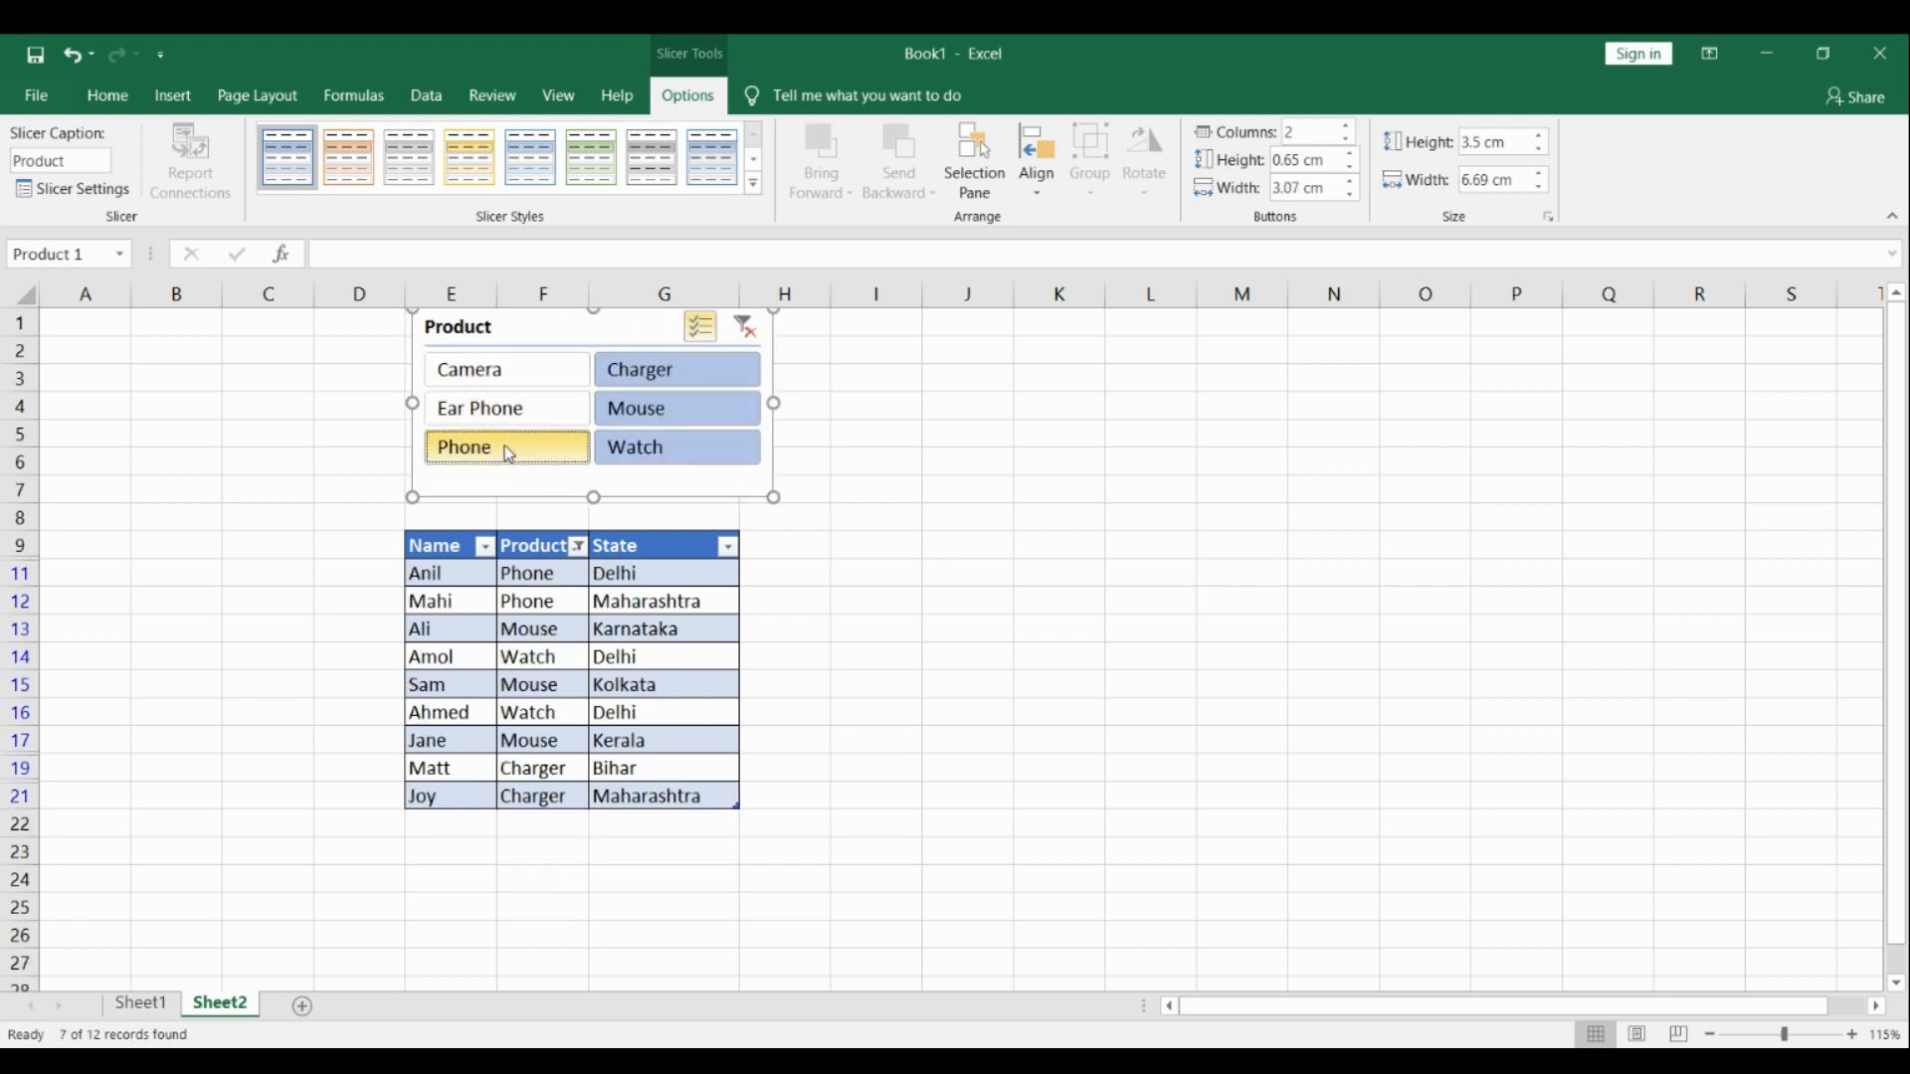
{"action": "left_click", "coordinate": [508, 453]}
{"action": "left_click", "coordinate": [641, 372]}
{"action": "left_click", "coordinate": [692, 412]}
{"action": "left_click", "coordinate": [661, 448]}
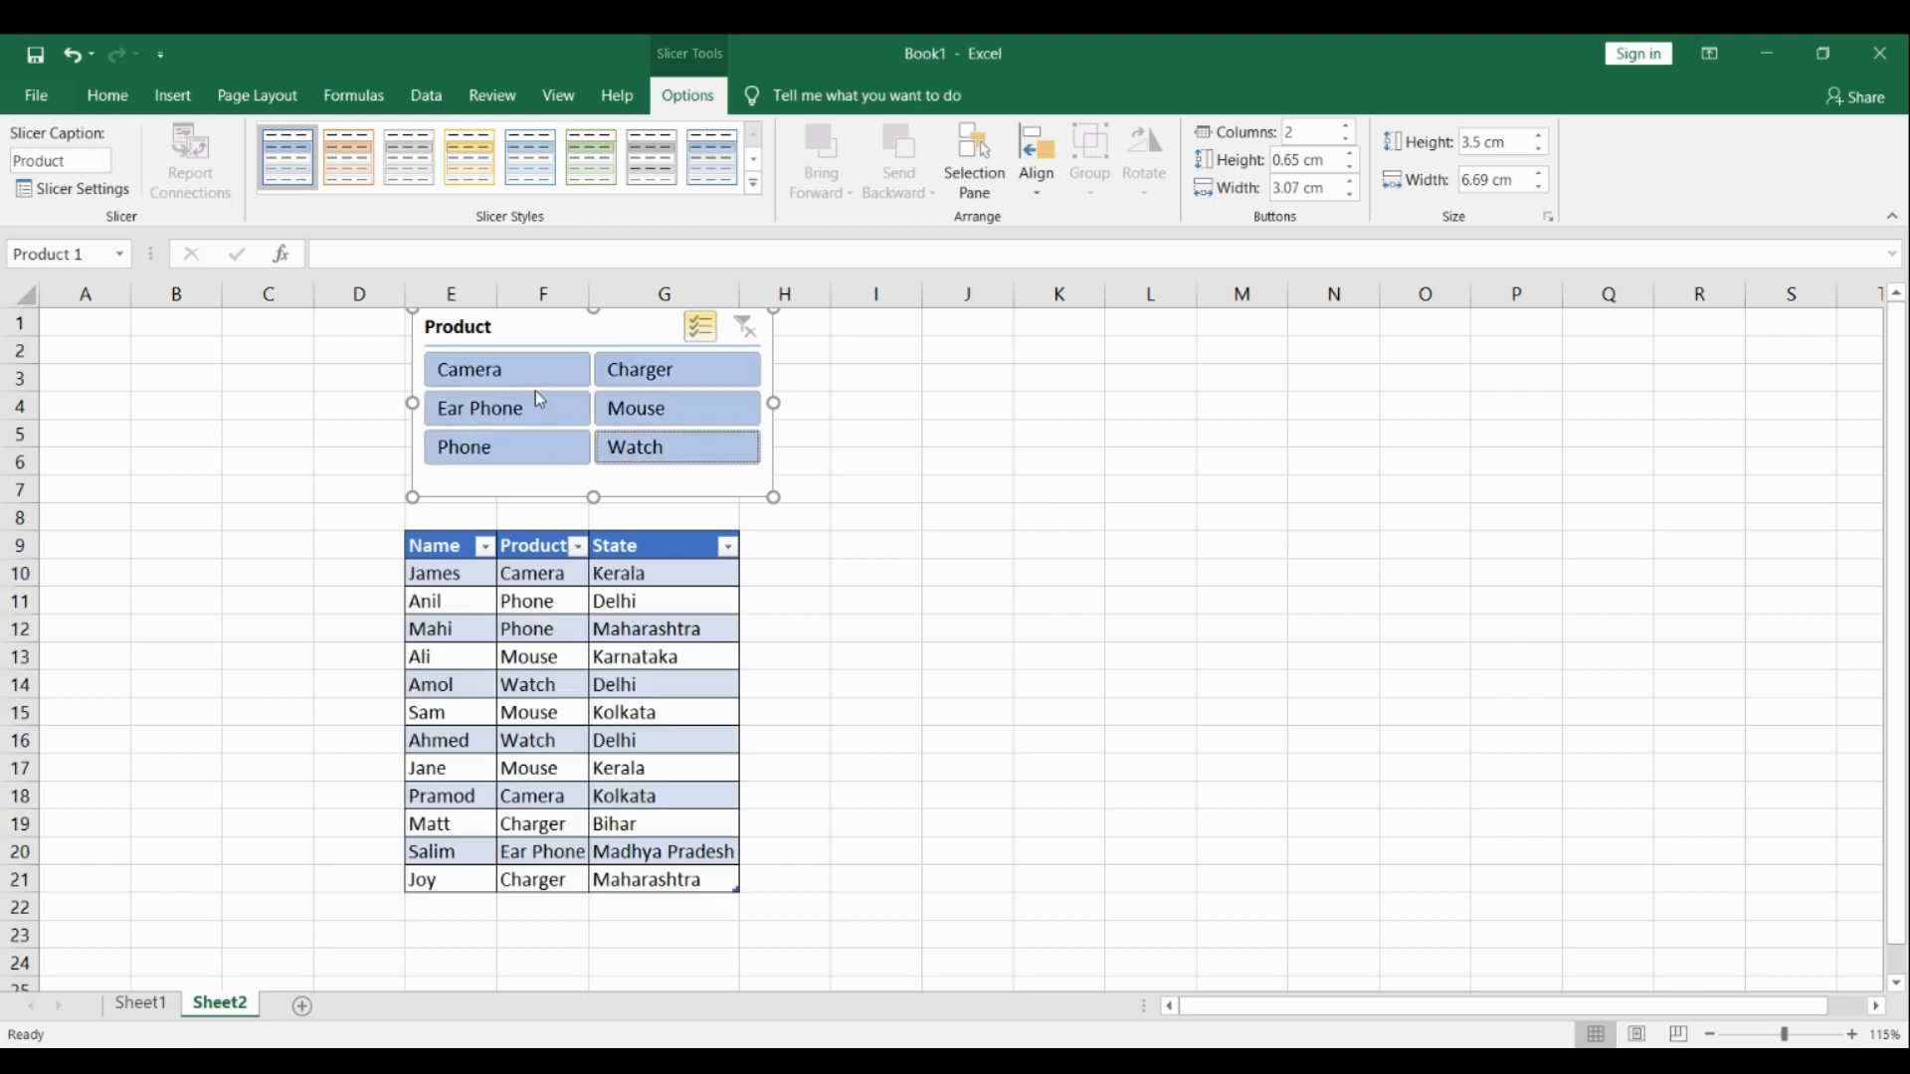
{"action": "left_click", "coordinate": [536, 374]}
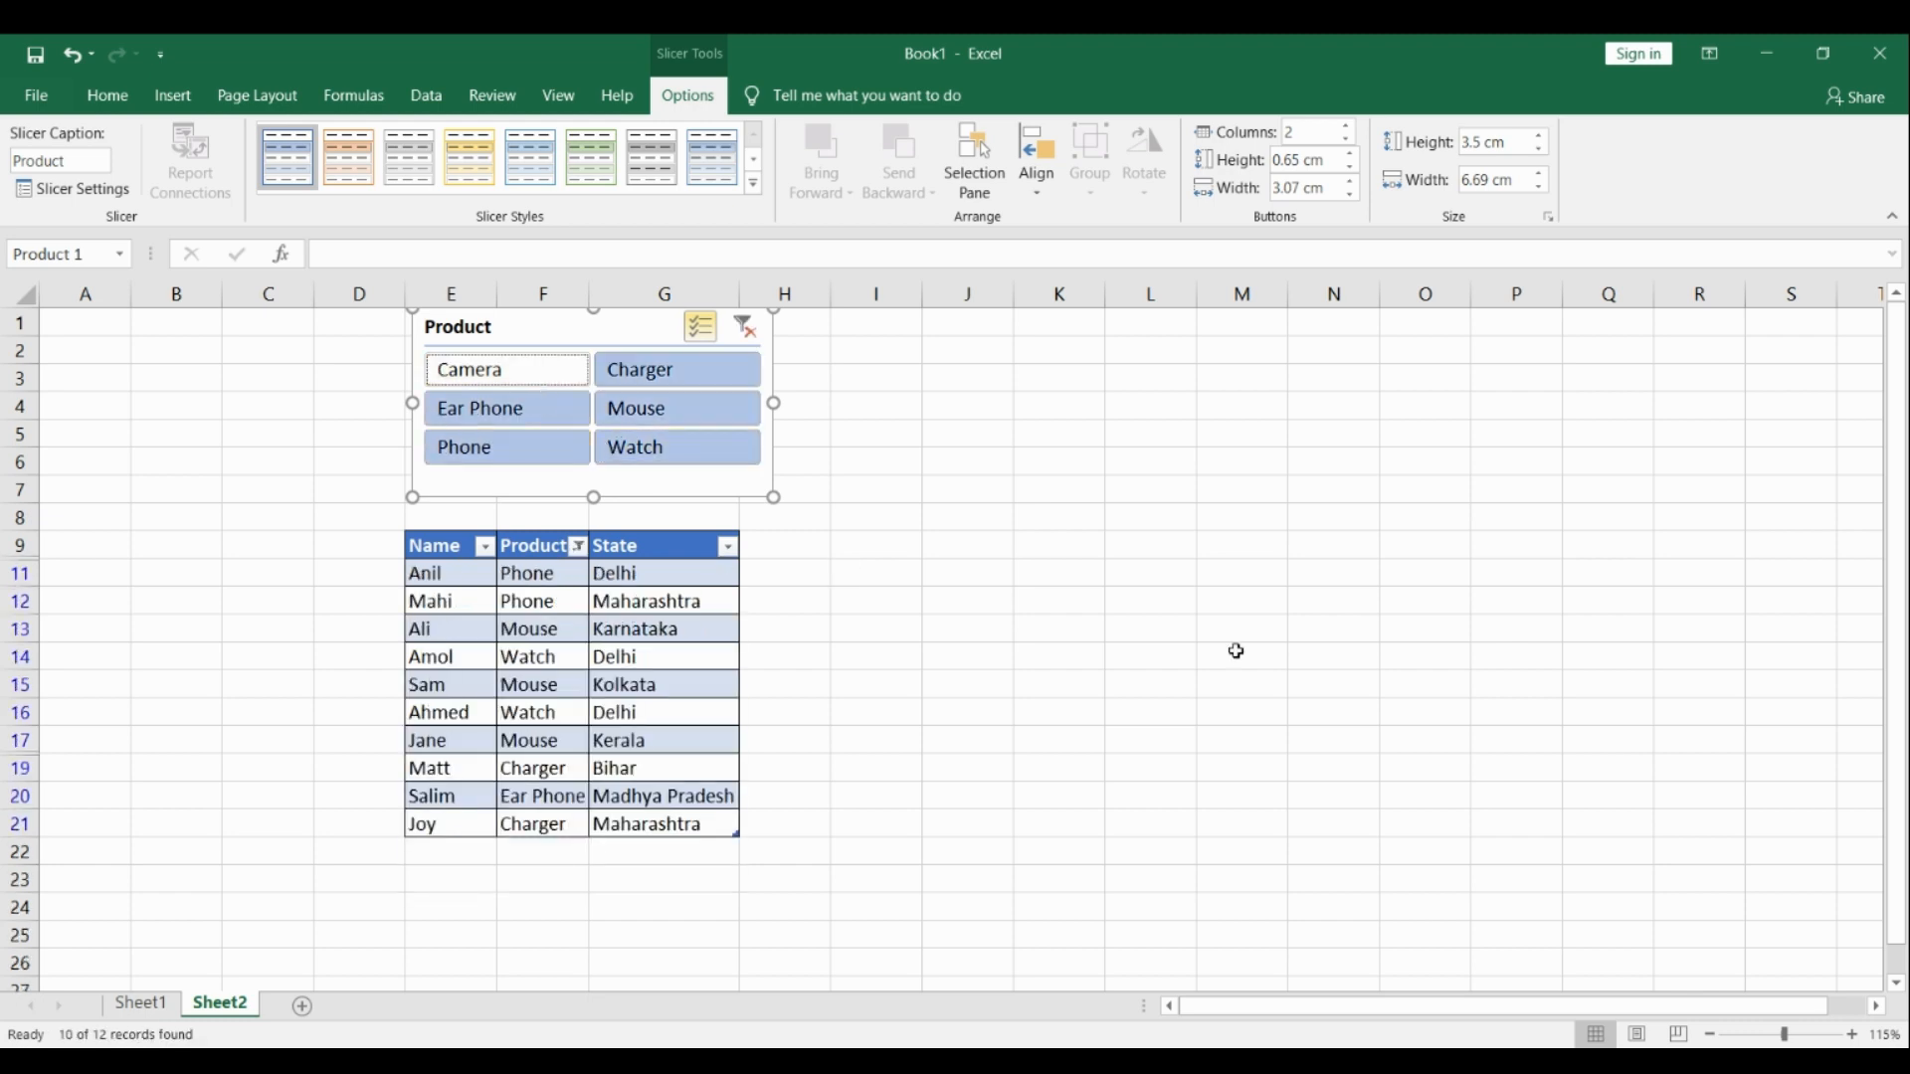
Select cell G14 in the table's State column and show the table design options.
{"action": "left_click", "coordinate": [572, 603]}
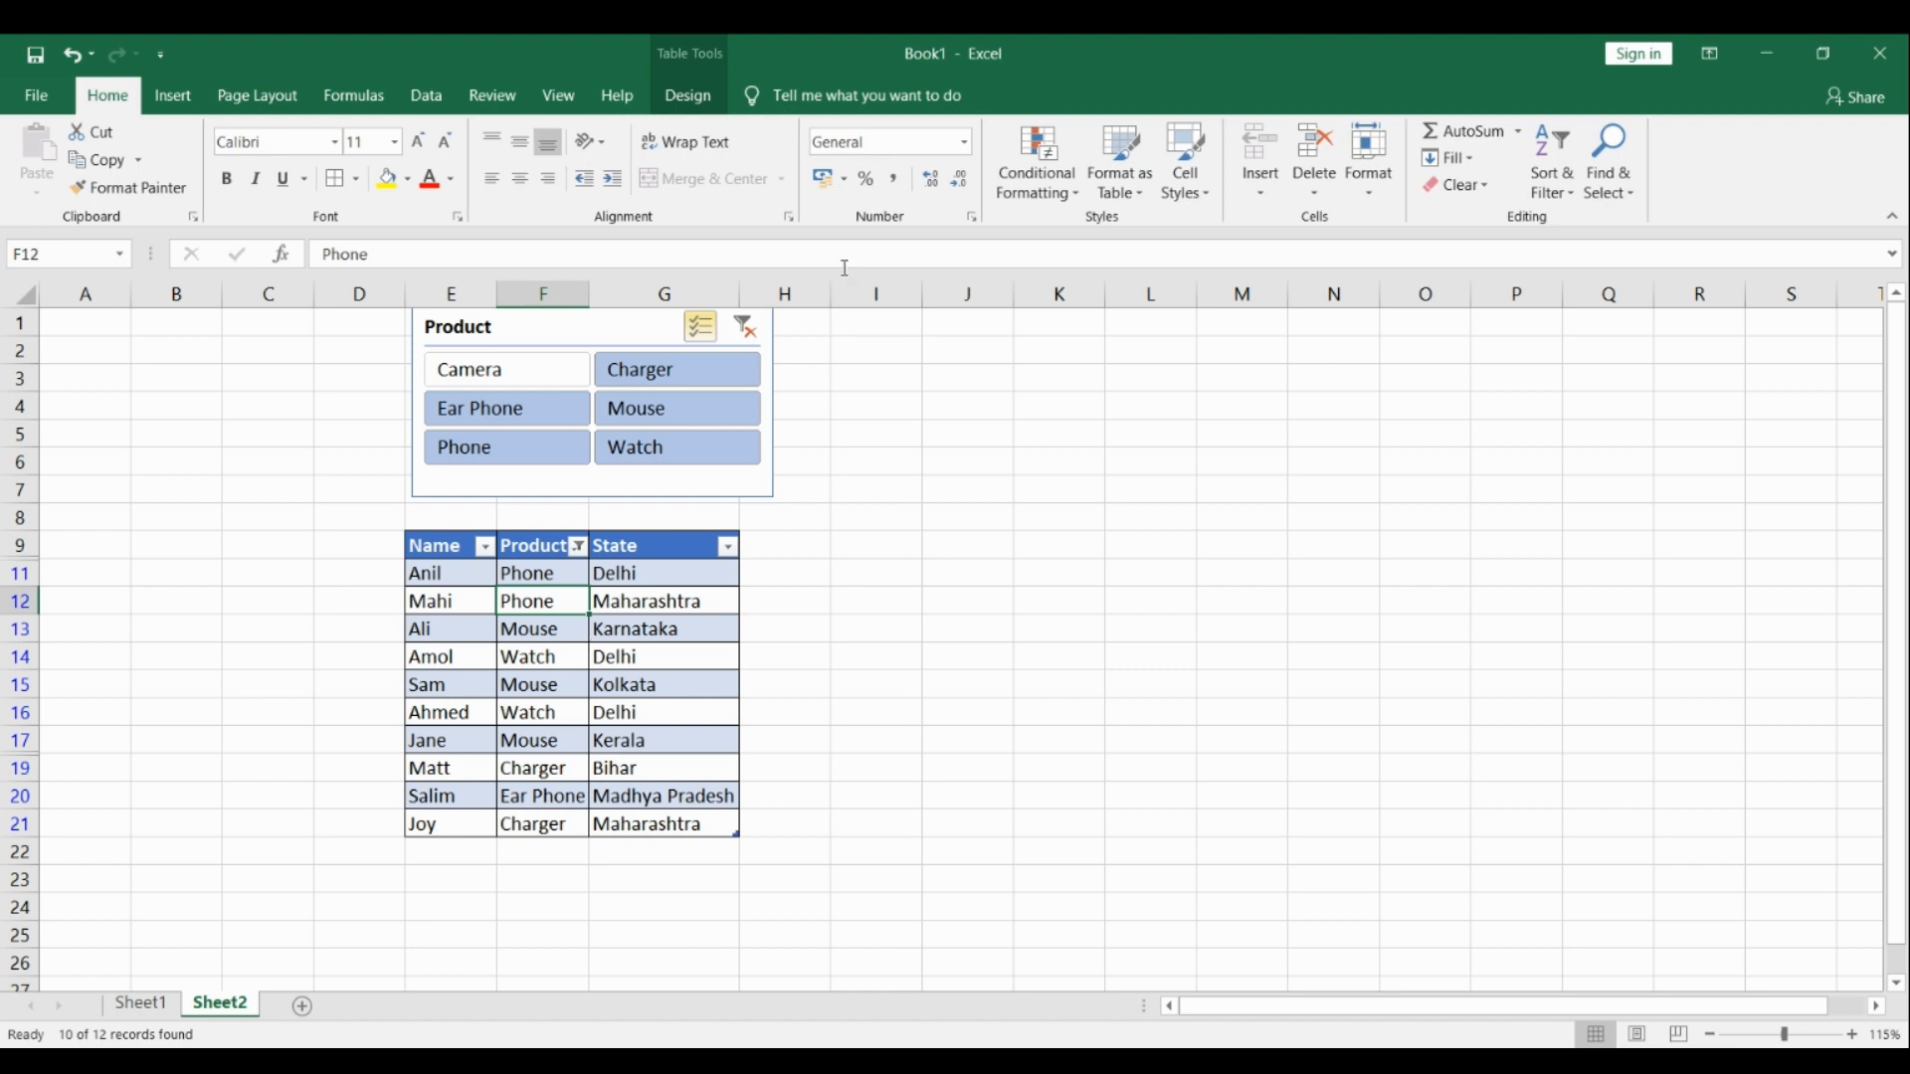
{"action": "left_click", "coordinate": [607, 570]}
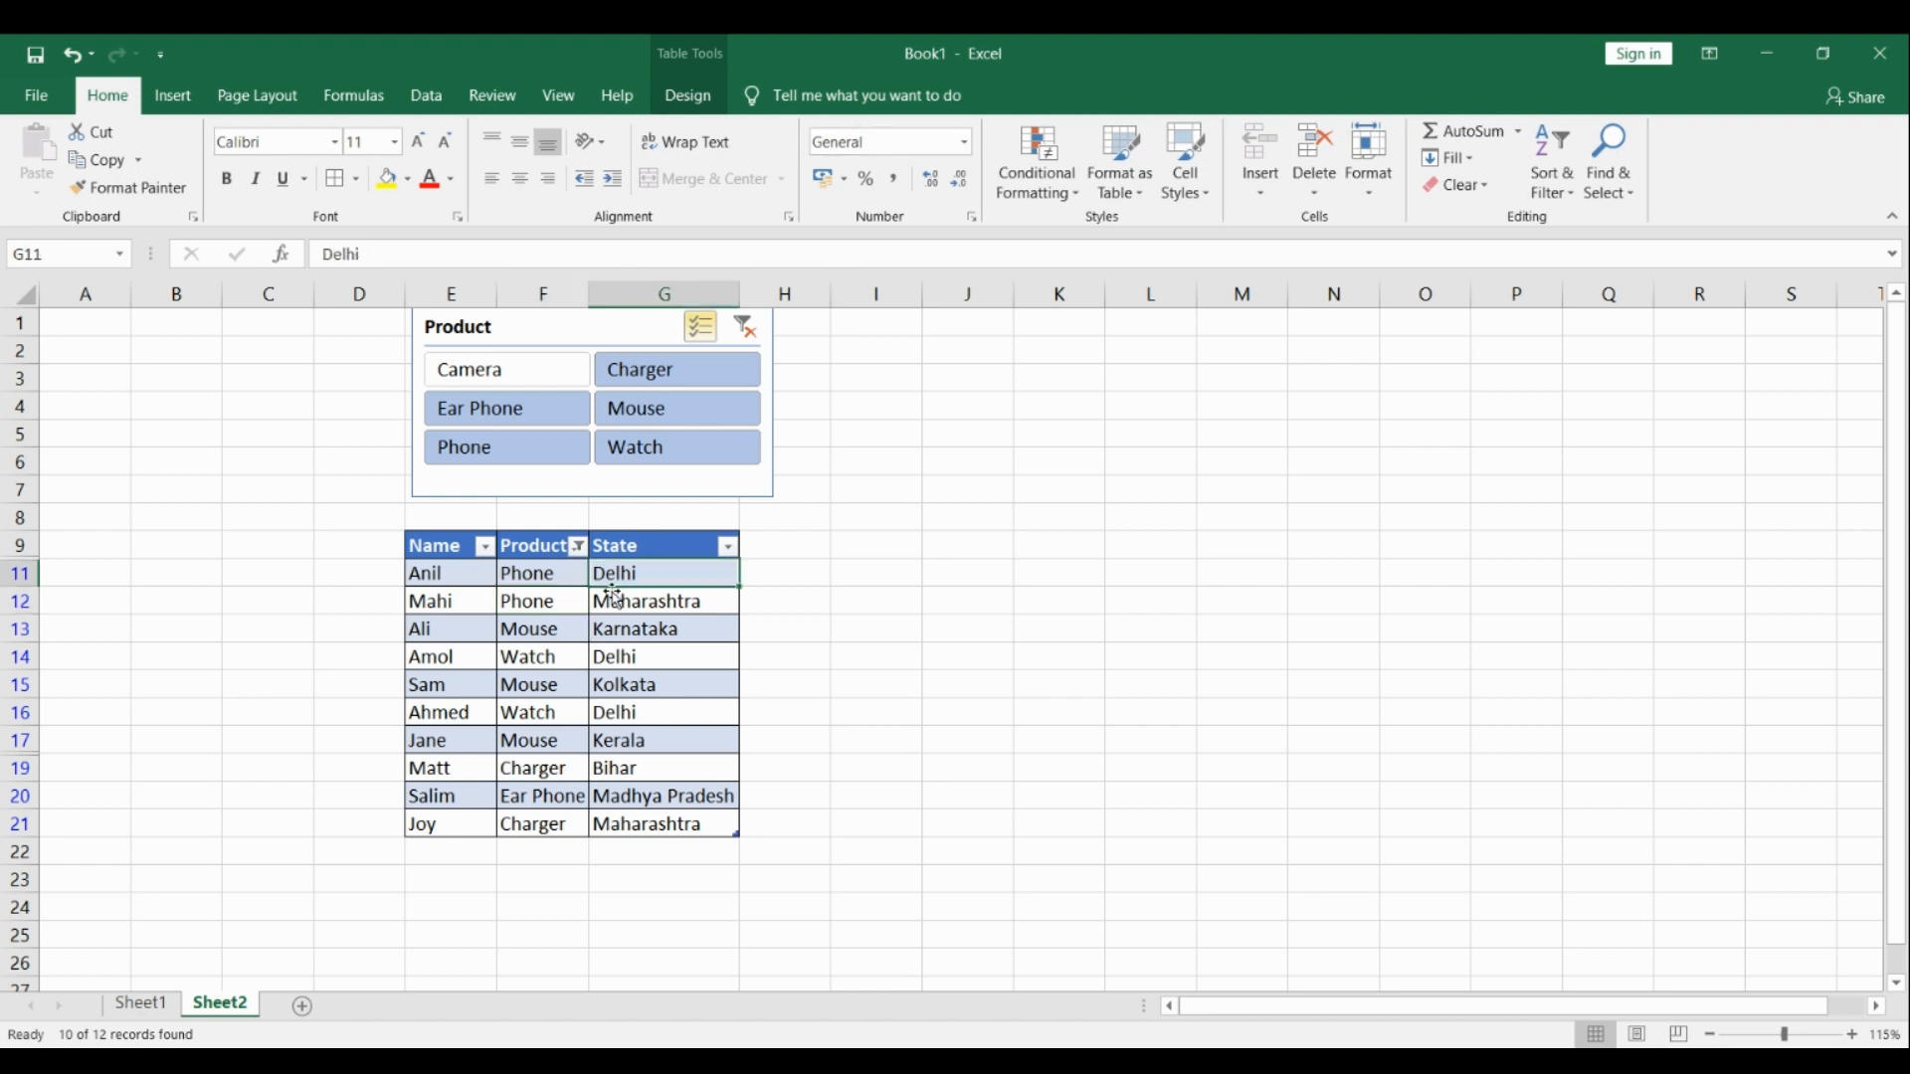
{"action": "left_click", "coordinate": [624, 653]}
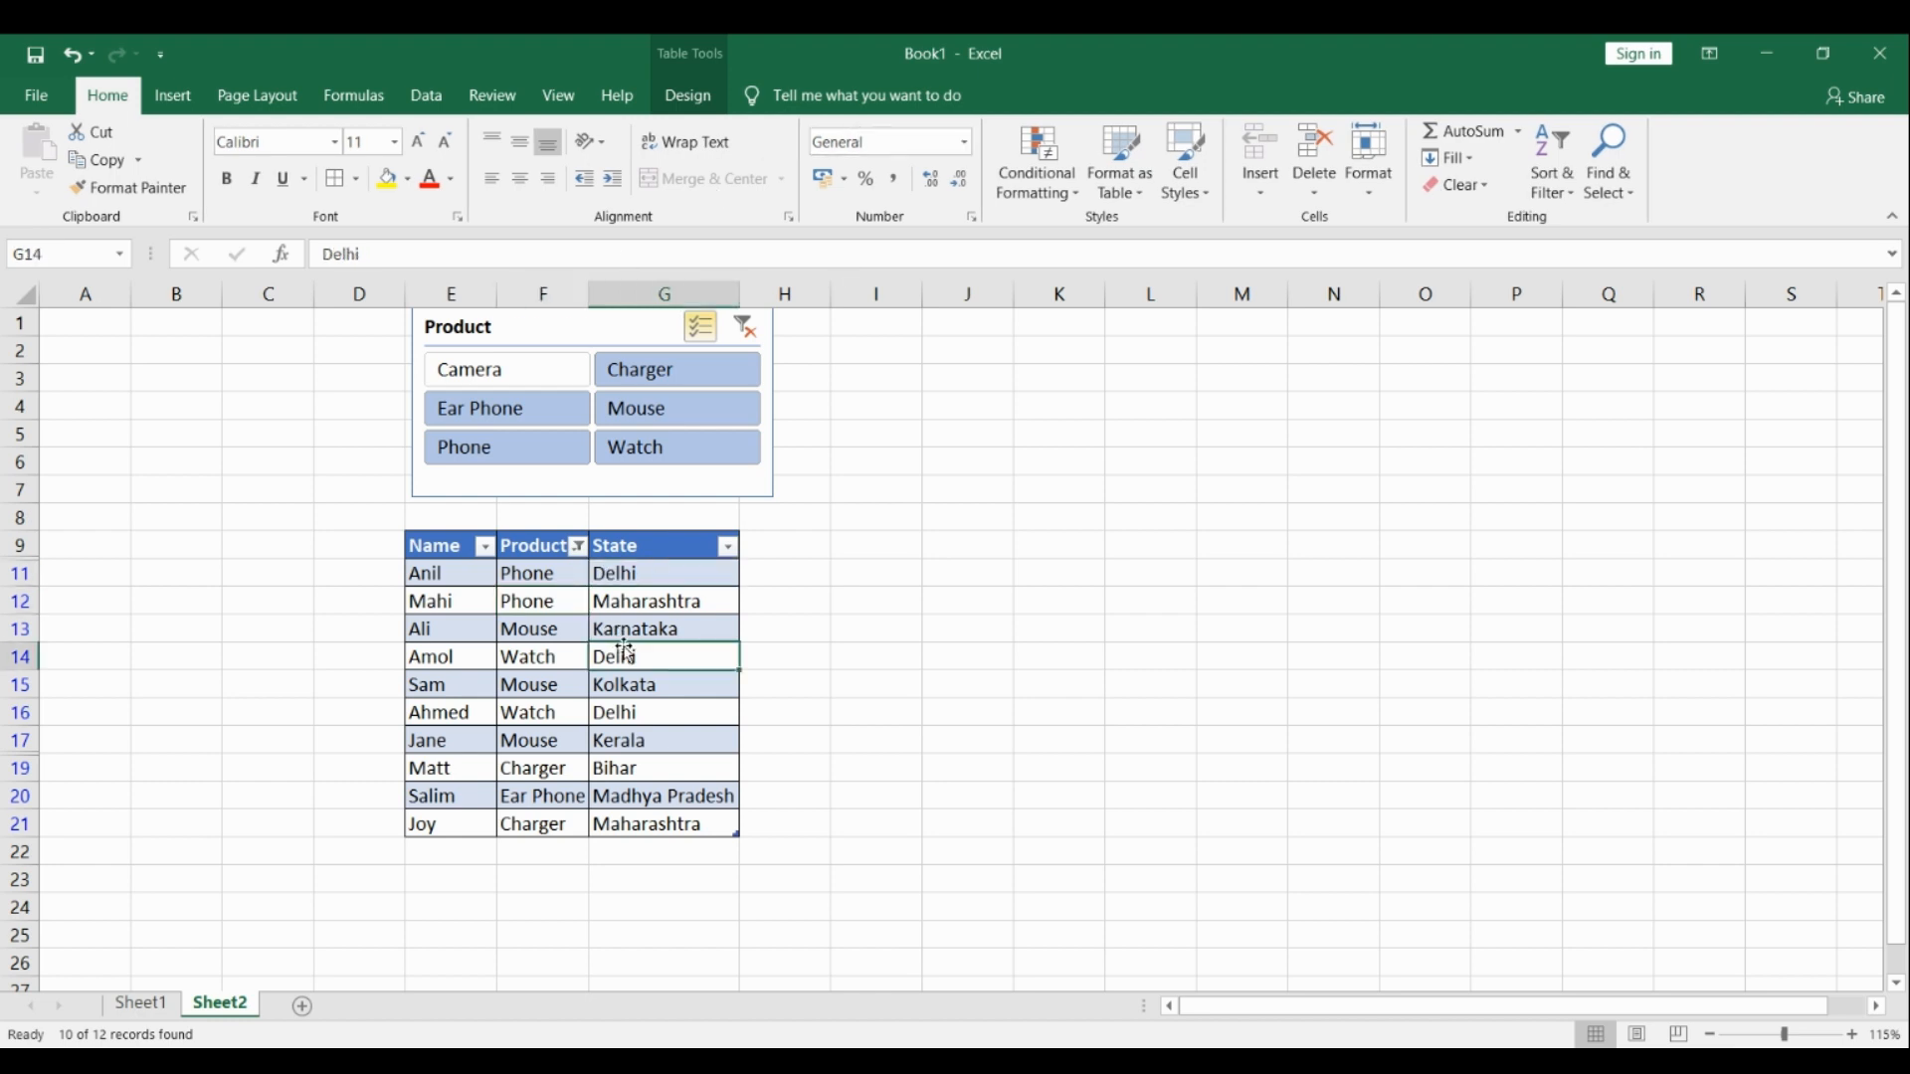
{"action": "left_click", "coordinate": [616, 94]}
{"action": "left_click", "coordinate": [687, 95]}
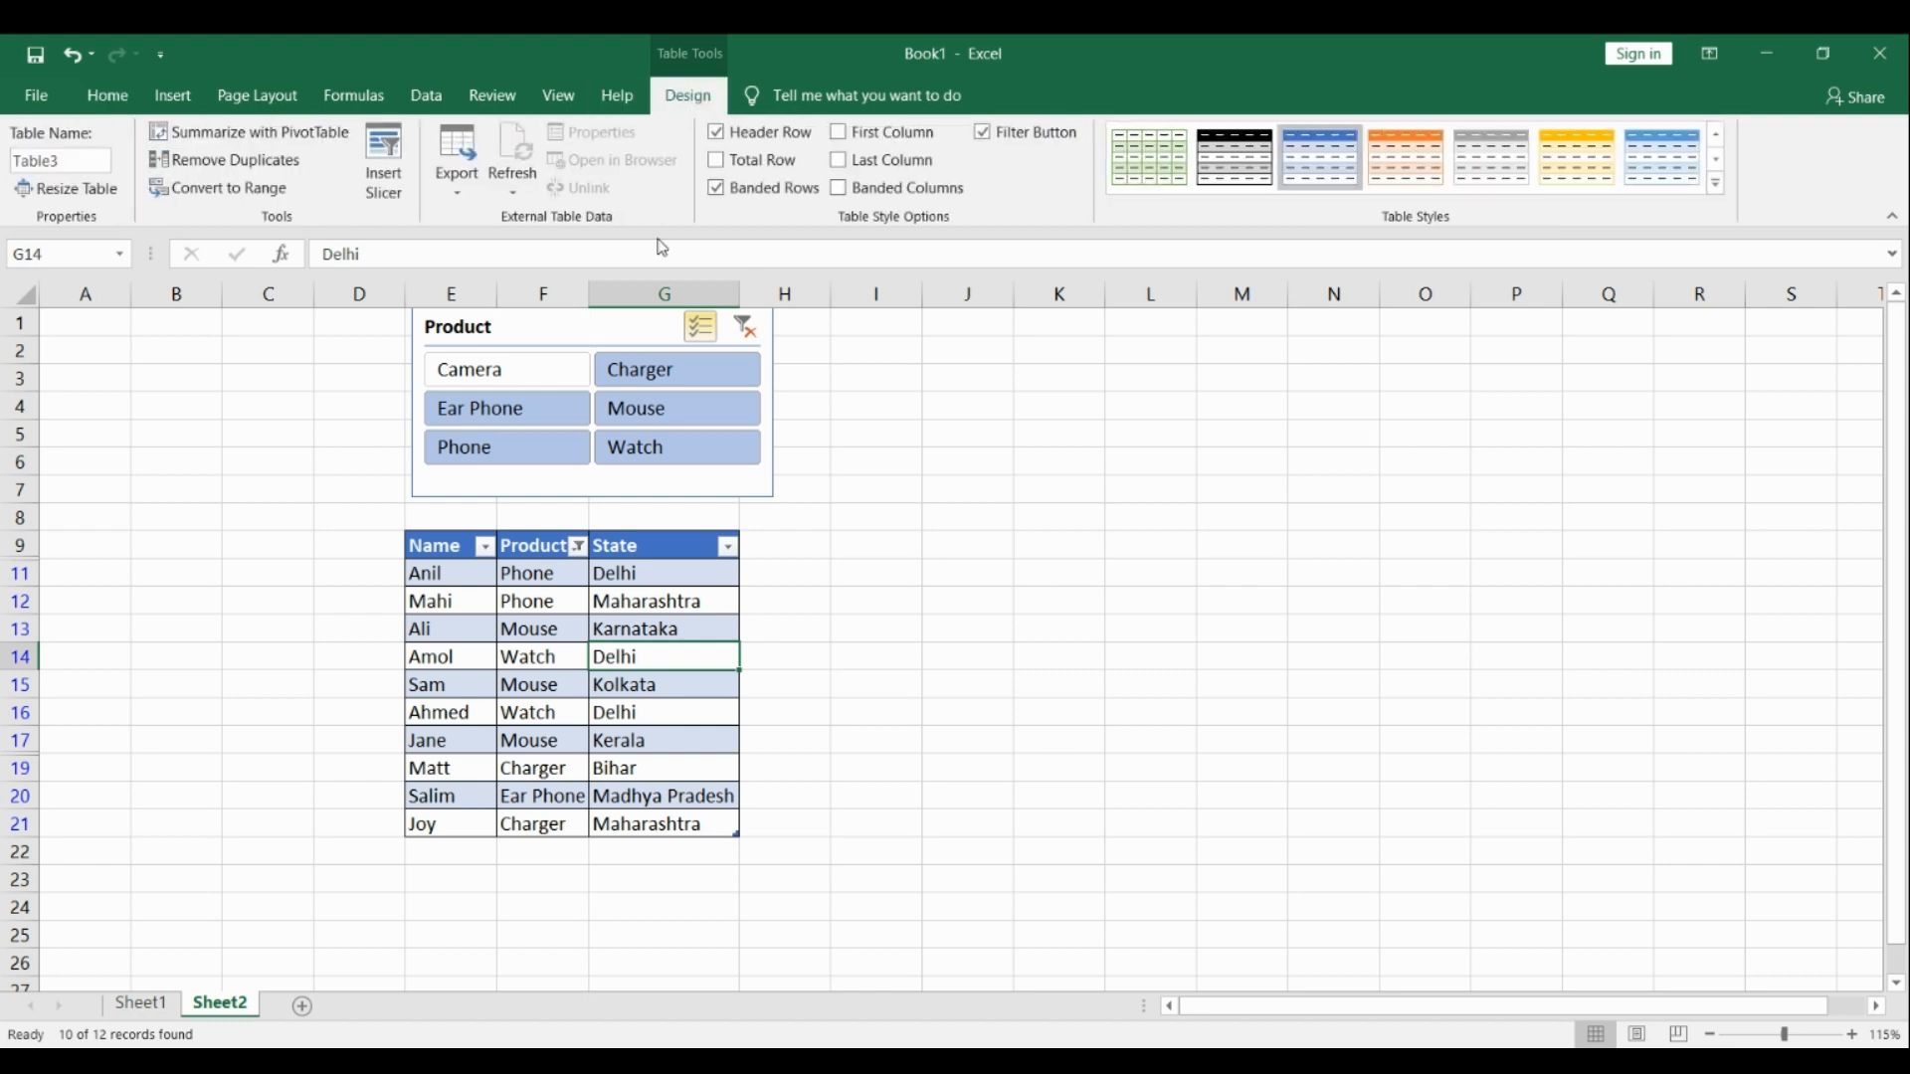